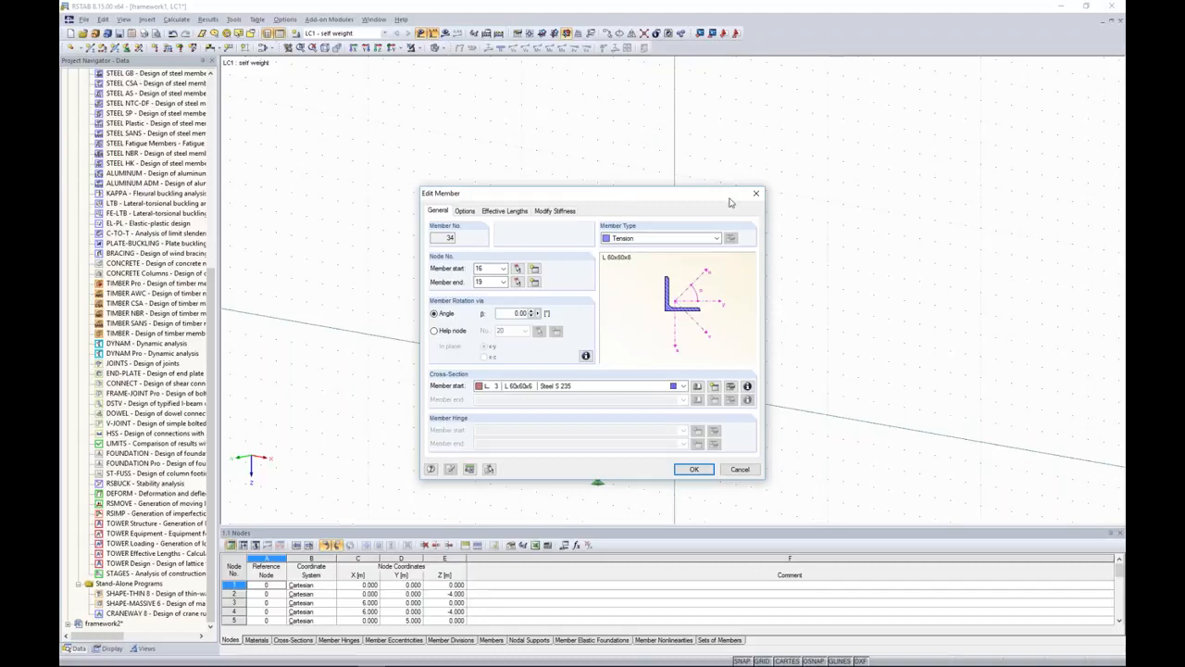
# Close the member properties, start calculating load case LC1 and dismiss the calculation error list after reading it.
pyautogui.click(756, 194)
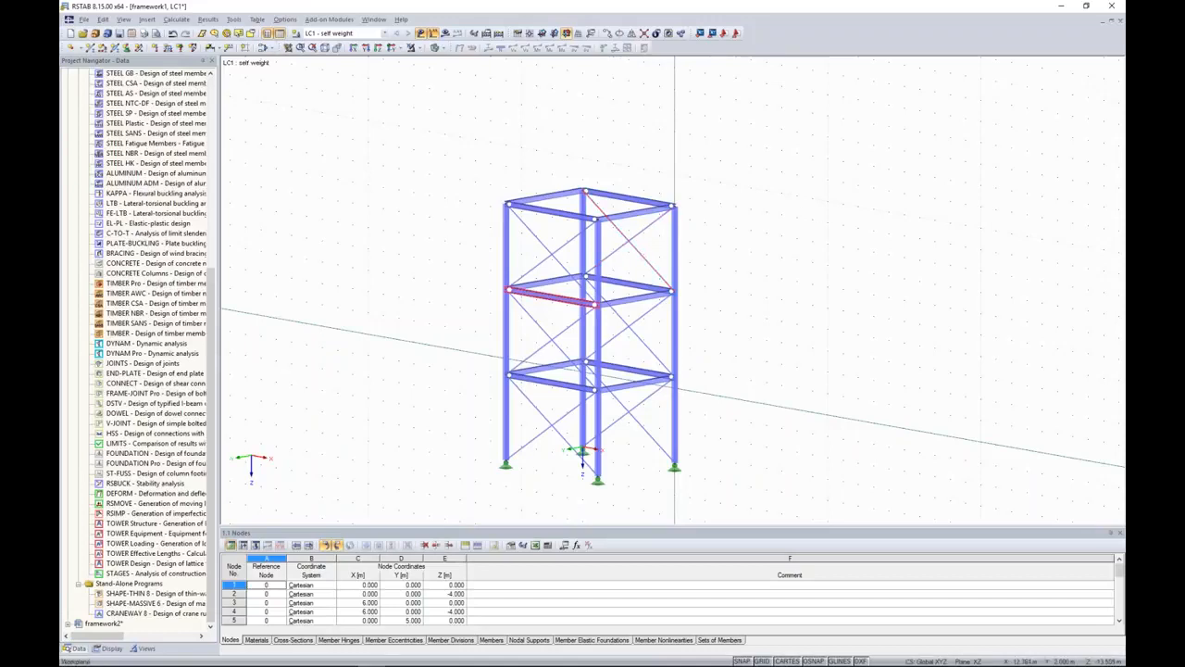
pyautogui.keyDown('ctrl'); pyautogui.moveTo(739, 202); pyautogui.dragTo(689, 189, button='middle'); pyautogui.keyUp('ctrl')
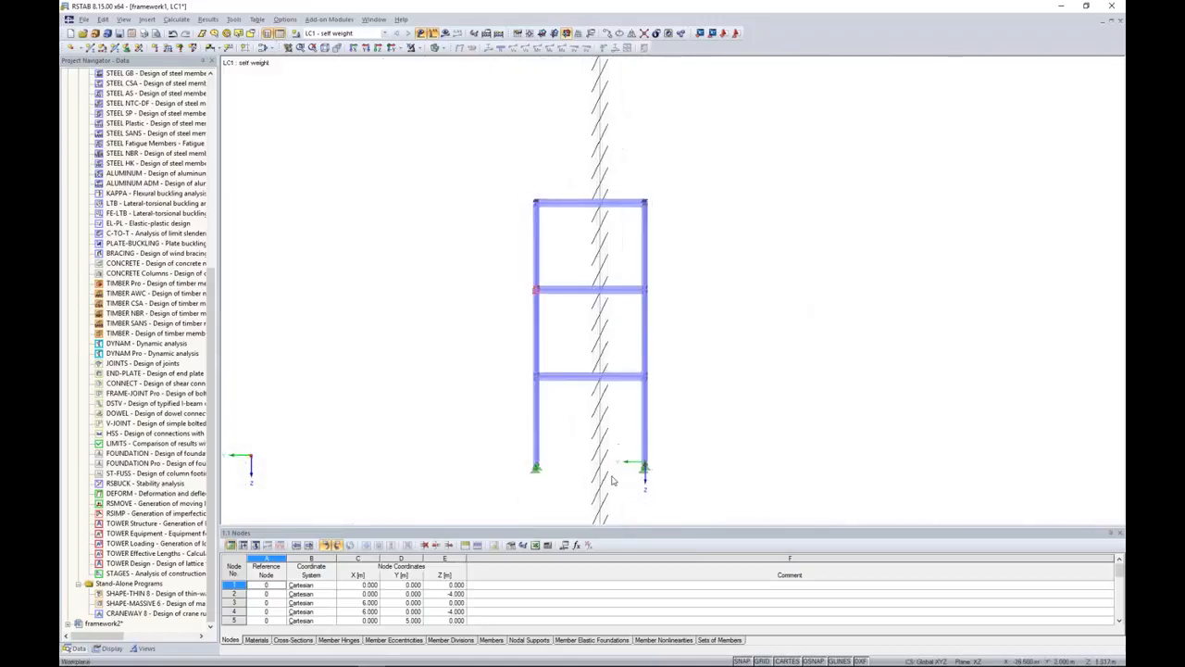
pyautogui.keyDown('ctrl'); pyautogui.moveTo(582, 156); pyautogui.dragTo(740, 207, button='middle'); pyautogui.keyUp('ctrl')
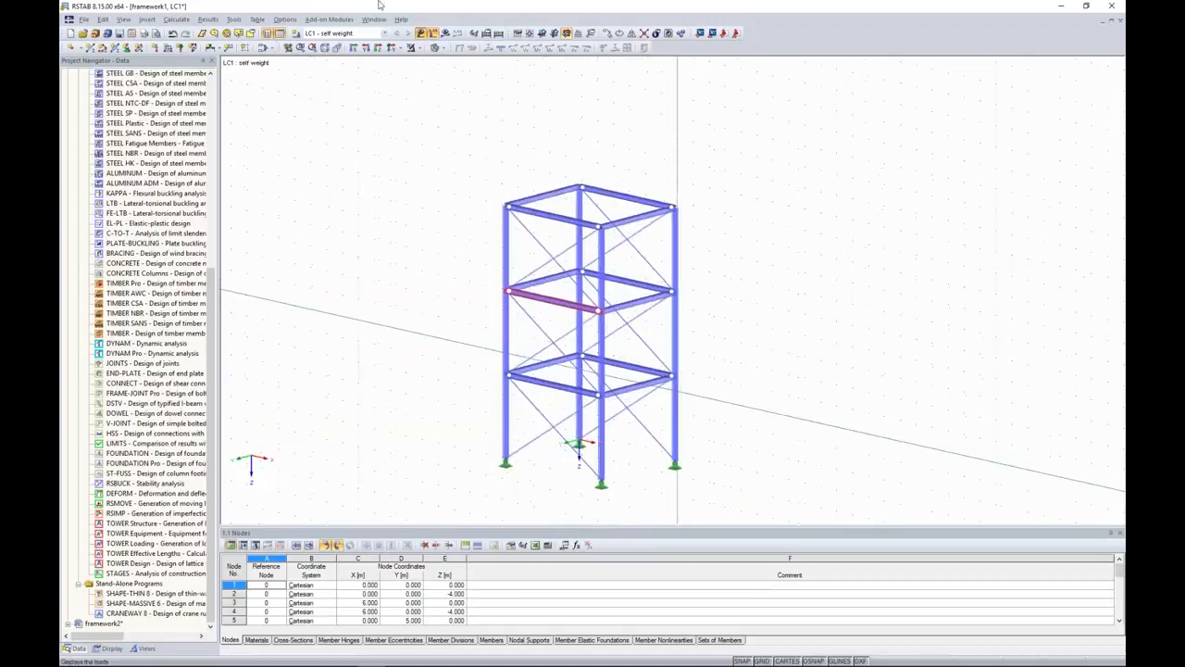
pyautogui.click(446, 34)
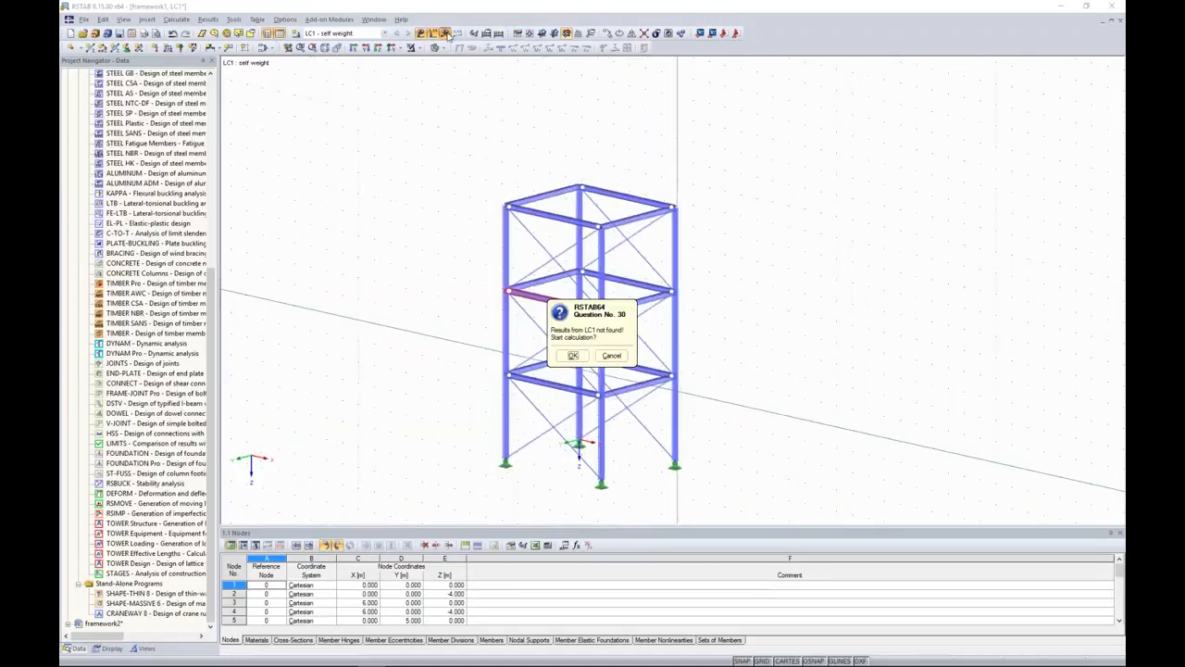
pyautogui.press('Return')
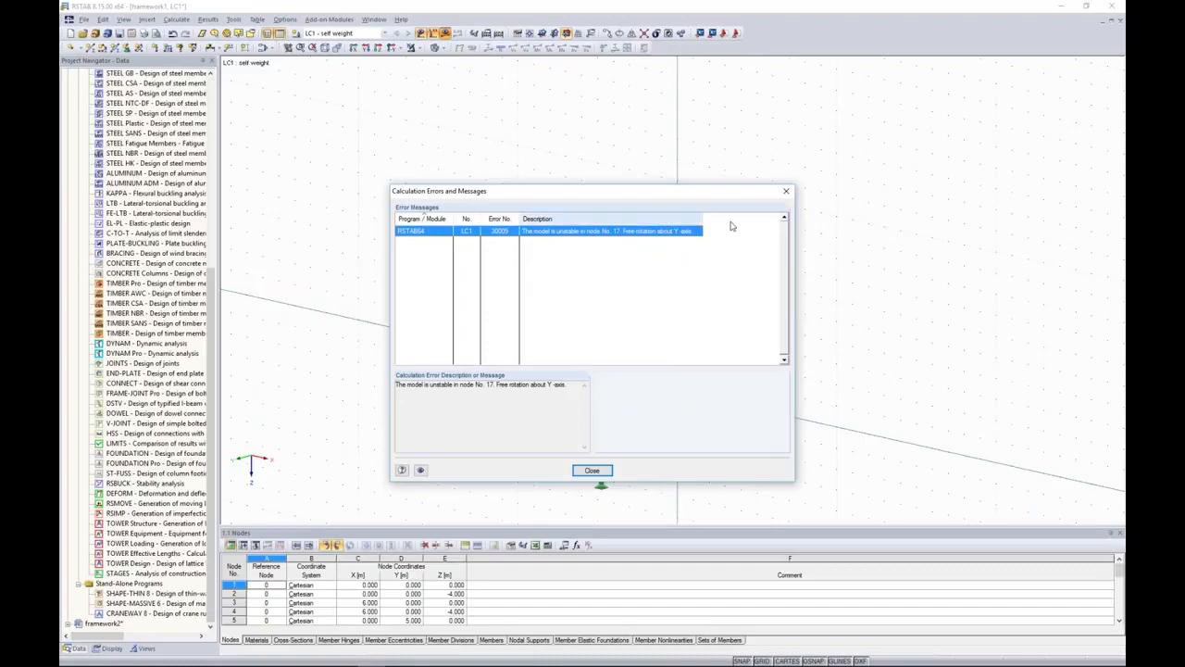
pyautogui.moveTo(744, 196); pyautogui.dragTo(735, 205)
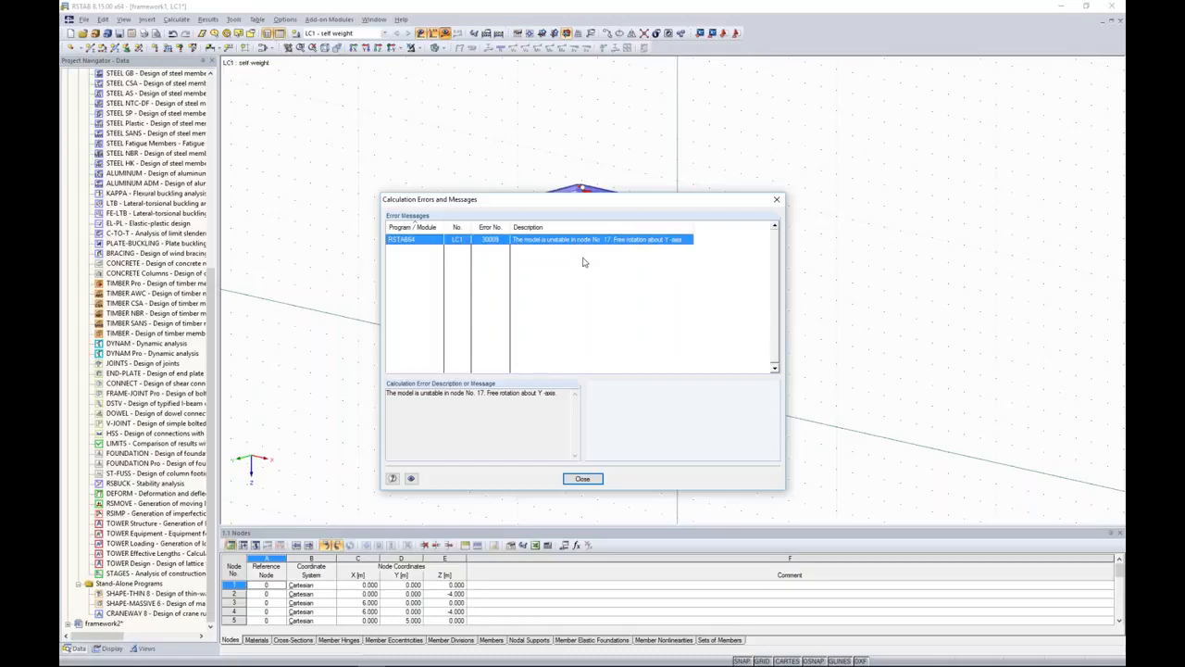
pyautogui.click(775, 200)
# Examine the top-storey diagonals near unstable node No. 17 by selecting them, and clear the selection.
pyautogui.keyDown('ctrl'); pyautogui.moveTo(748, 254); pyautogui.dragTo(854, 206, button='middle'); pyautogui.keyUp('ctrl')
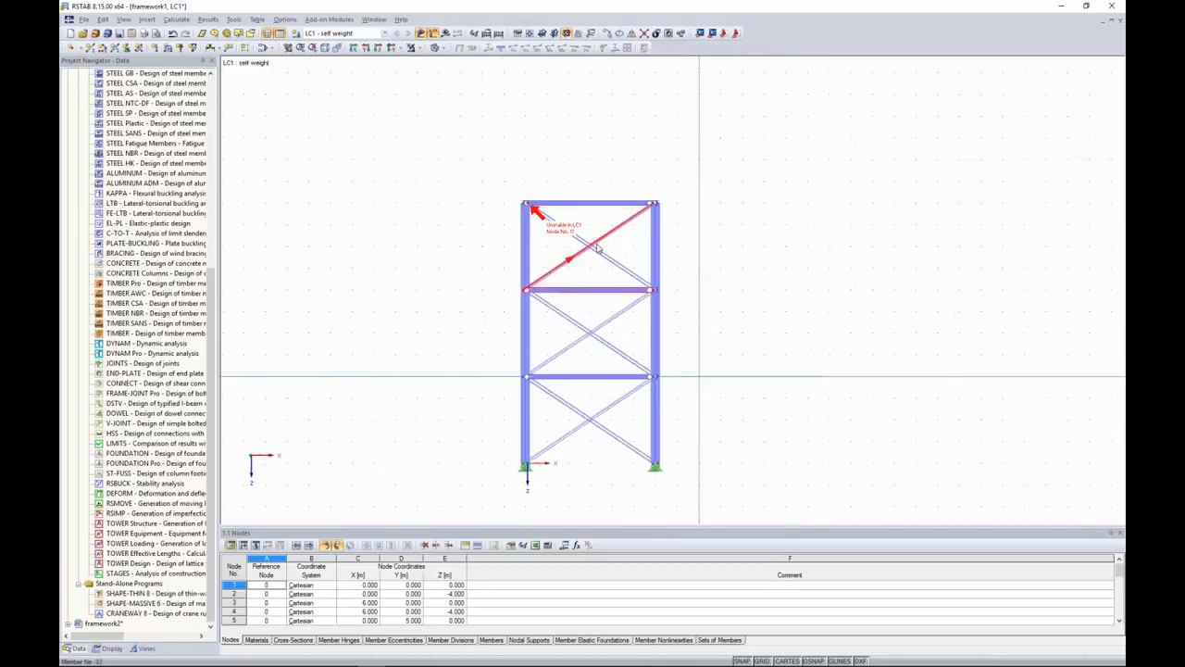
pyautogui.moveTo(600, 218); pyautogui.dragTo(576, 269)
pyautogui.click(760, 164)
pyautogui.keyDown('ctrl'); pyautogui.moveTo(760, 165); pyautogui.dragTo(697, 199, button='middle'); pyautogui.keyUp('ctrl')
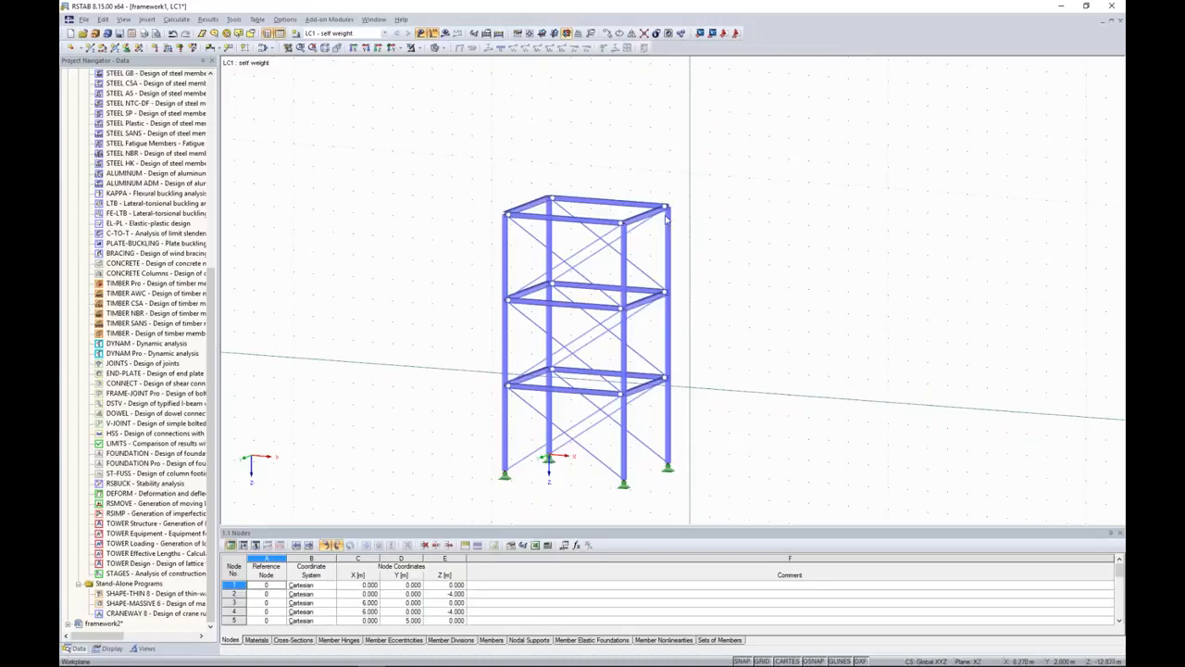
# Check the member type of the front top-storey diagonal in its properties, leaving it unchanged.
pyautogui.doubleClick(580, 250)
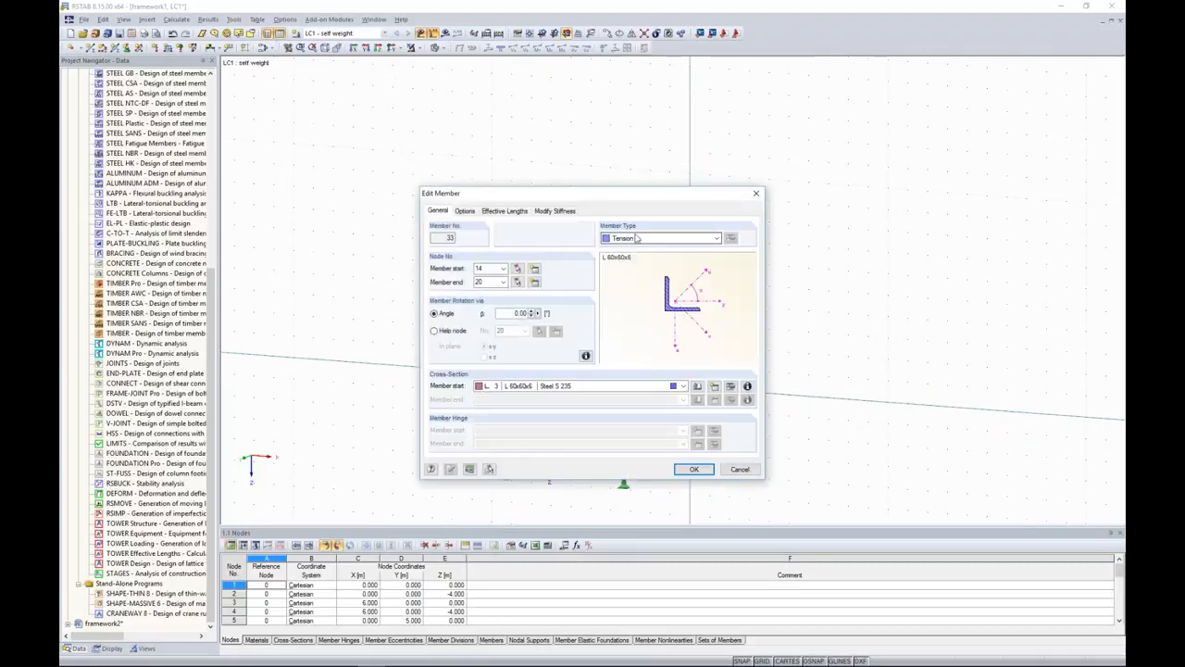
pyautogui.moveTo(656, 200); pyautogui.dragTo(312, 191)
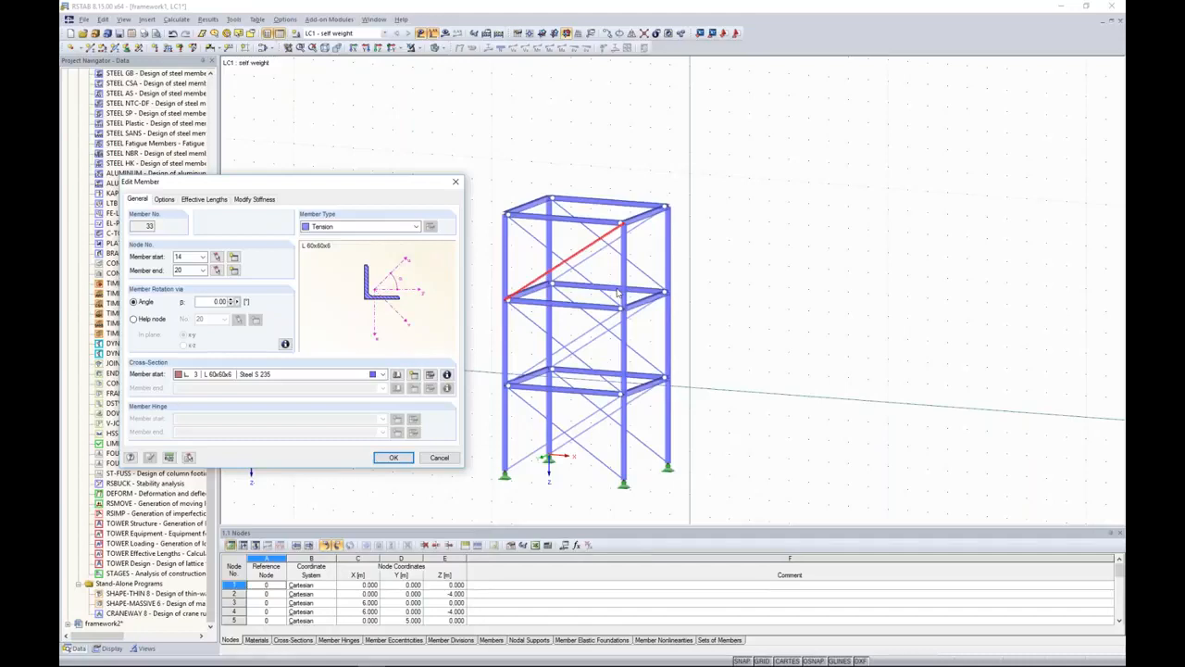
pyautogui.click(454, 182)
# Try deleting the selected diagonal bracing members in all three storeys, and undo the deletion.
pyautogui.keyDown('ctrl'); pyautogui.moveTo(719, 306); pyautogui.dragTo(799, 274, button='middle'); pyautogui.keyUp('ctrl')
pyautogui.moveTo(622, 241); pyautogui.dragTo(568, 272)
pyautogui.moveTo(631, 323)
pyautogui.mouseDown()
pyautogui.moveTo(561, 344)
pyautogui.moveTo(553, 359)
pyautogui.mouseUp()
pyautogui.moveTo(628, 422); pyautogui.dragTo(572, 451)
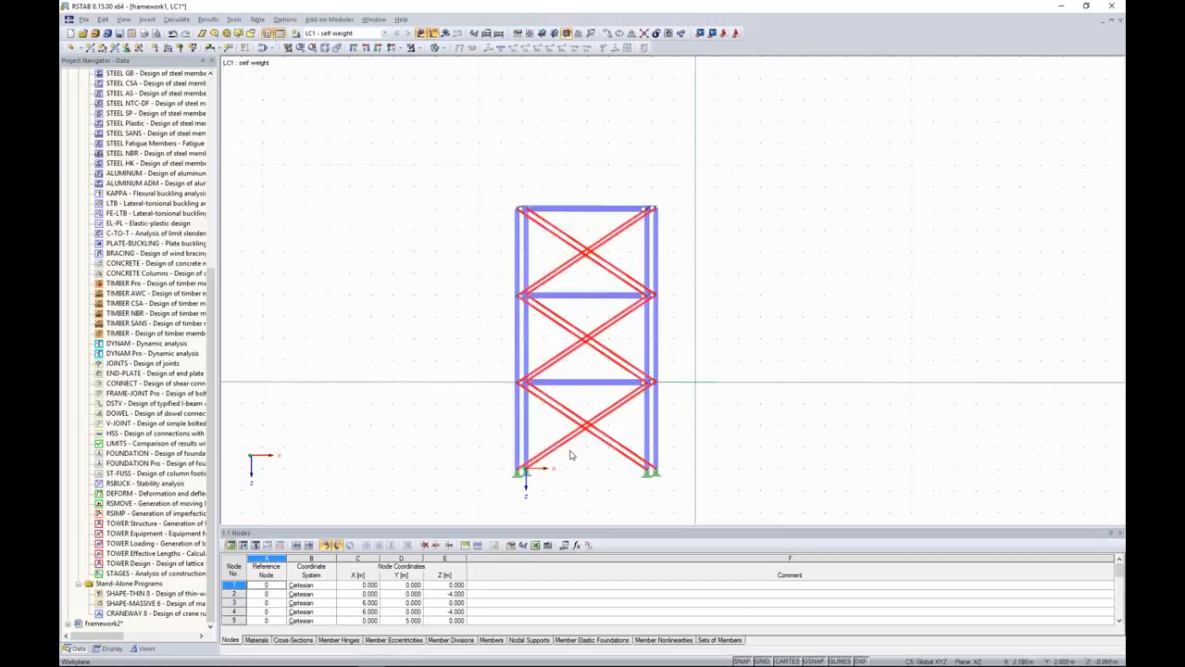
pyautogui.press('Delete')
pyautogui.keyDown('ctrl'); pyautogui.moveTo(815, 305); pyautogui.dragTo(871, 390, button='middle'); pyautogui.keyUp('ctrl')
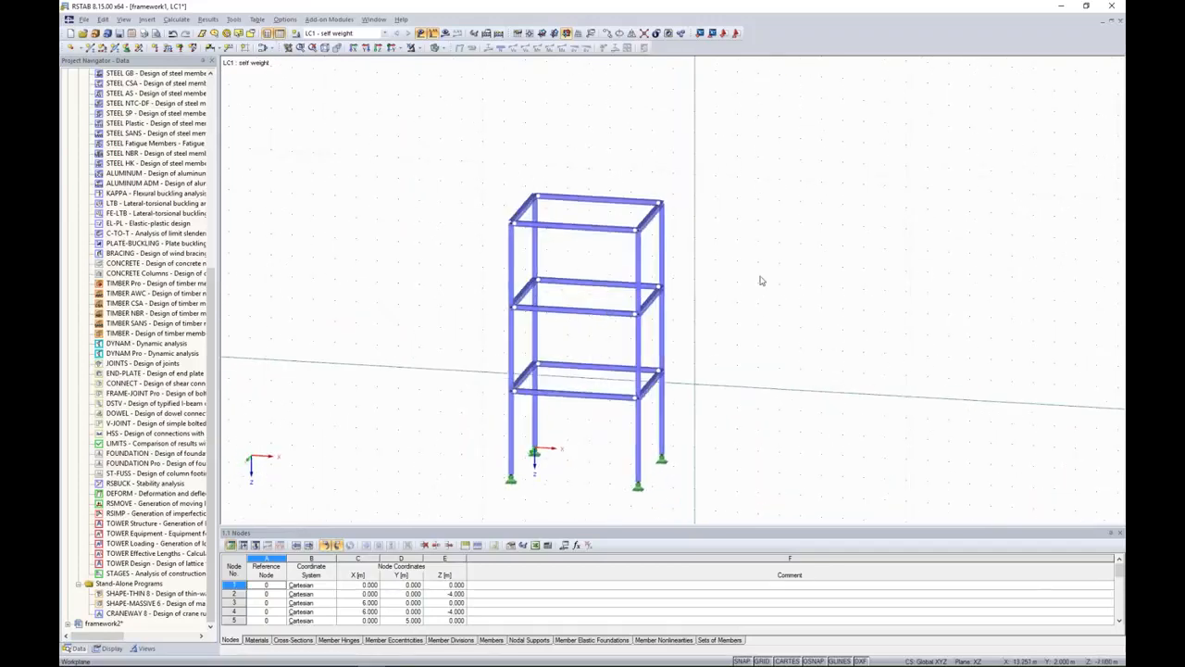
pyautogui.click(172, 34)
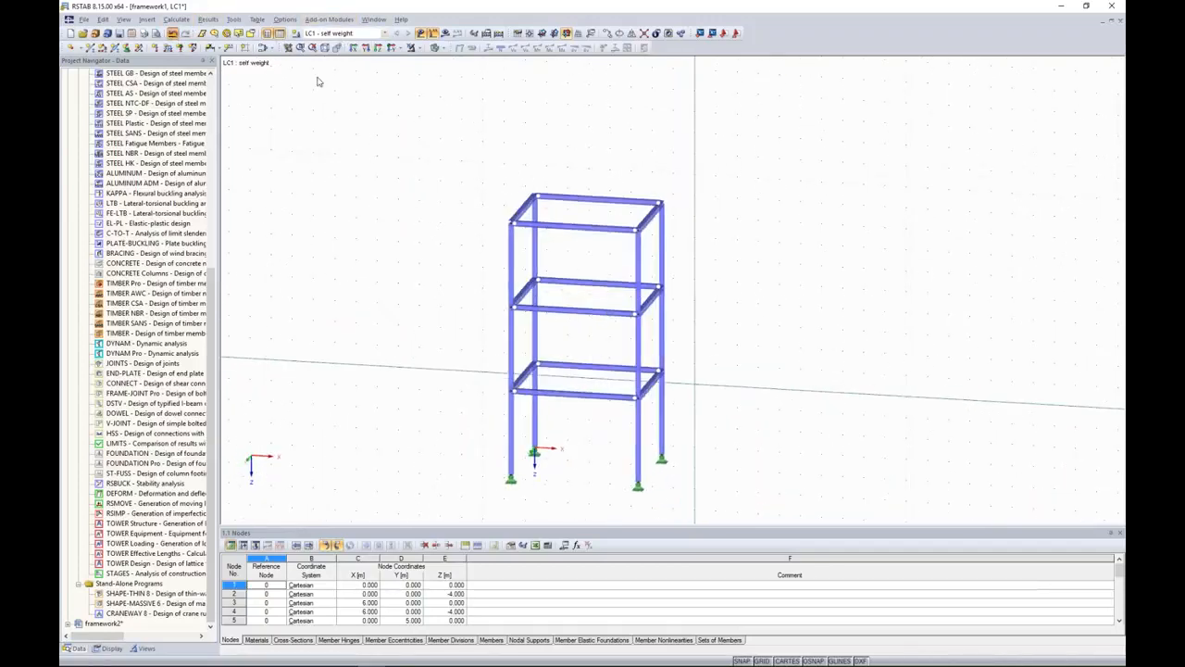
pyautogui.click(726, 201)
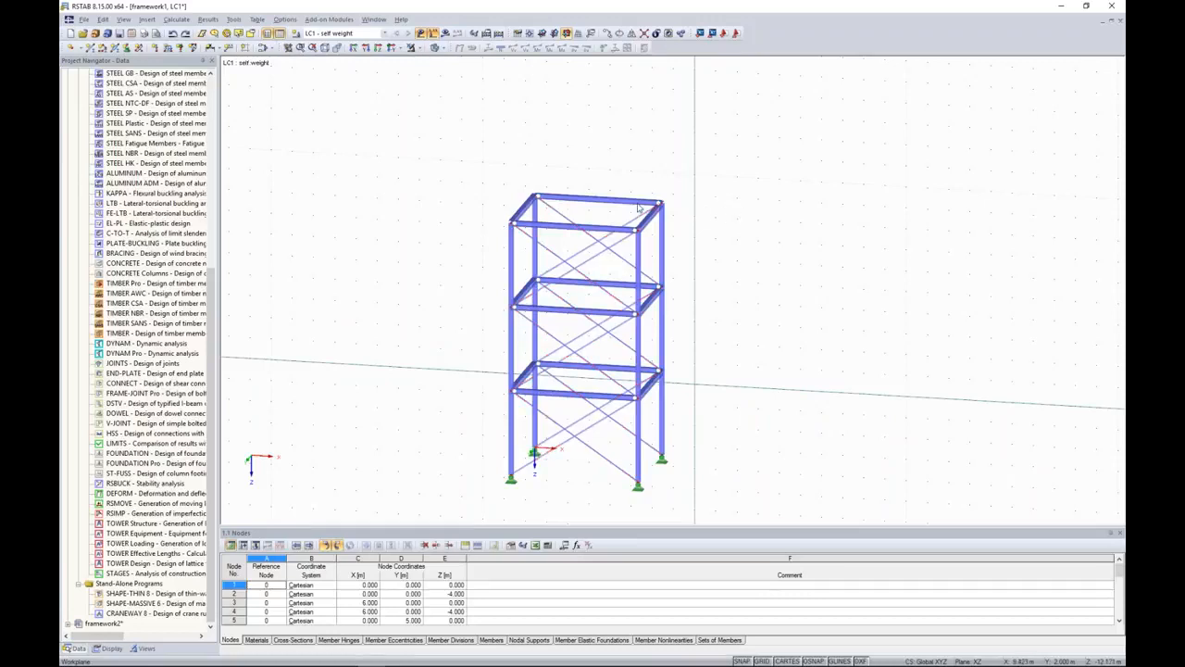
# Activate exceptional handling in the global calculation parameters, with failing members removed individually during successive iterations.
pyautogui.click(182, 21)
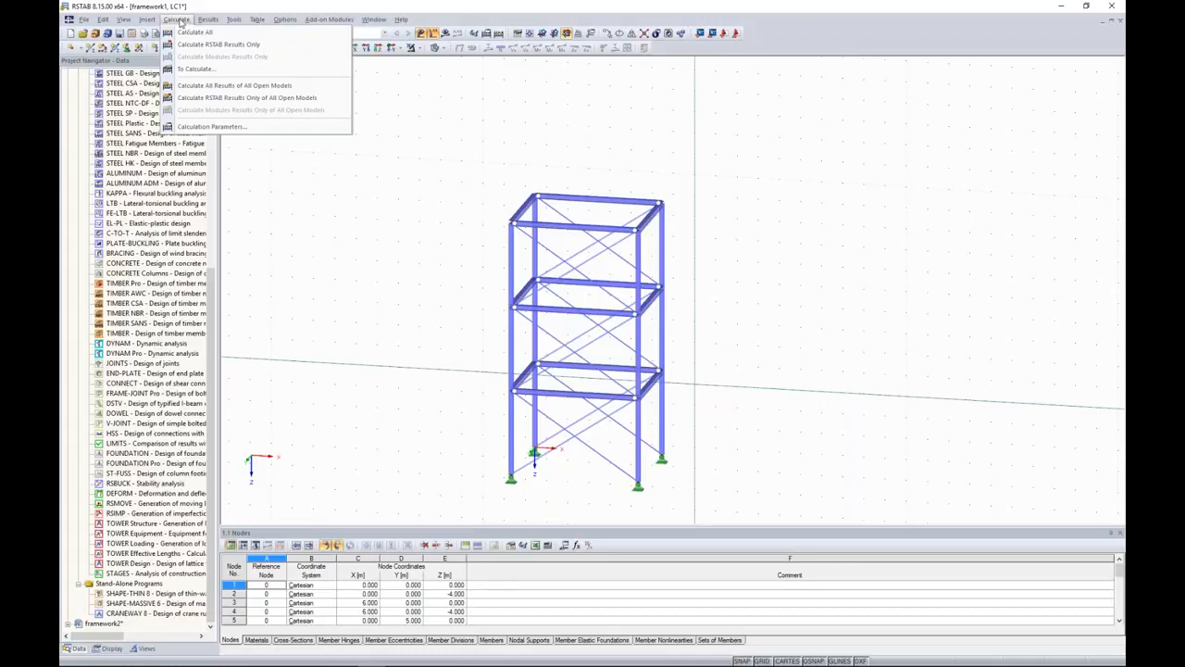
pyautogui.click(199, 126)
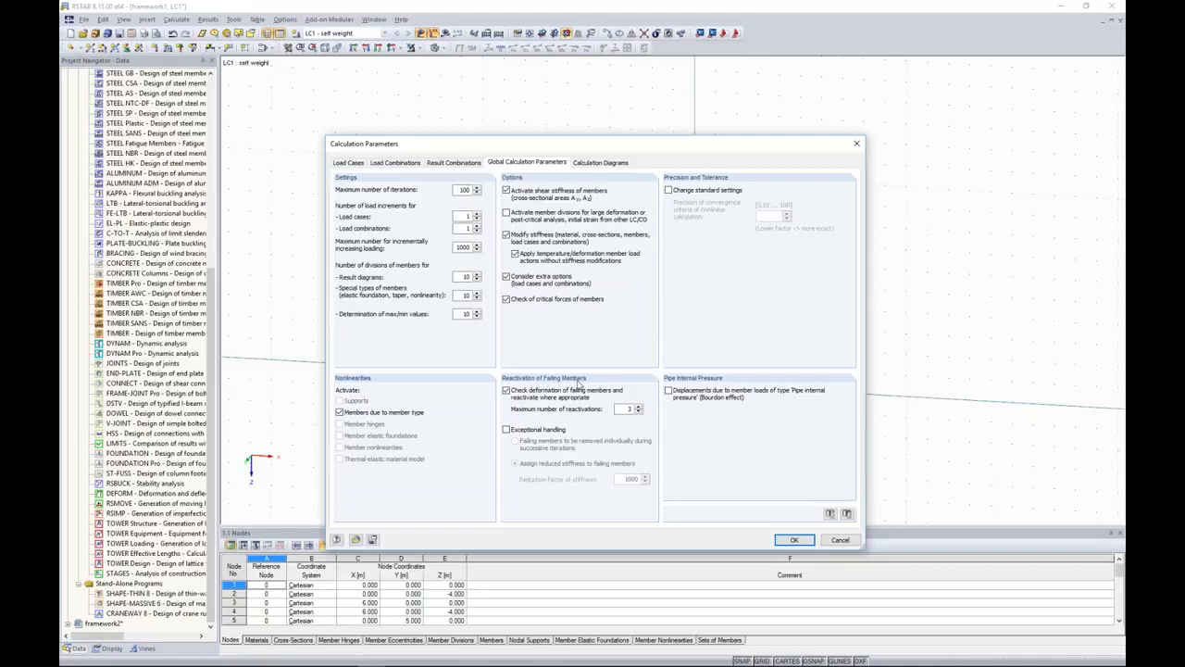
pyautogui.click(506, 430)
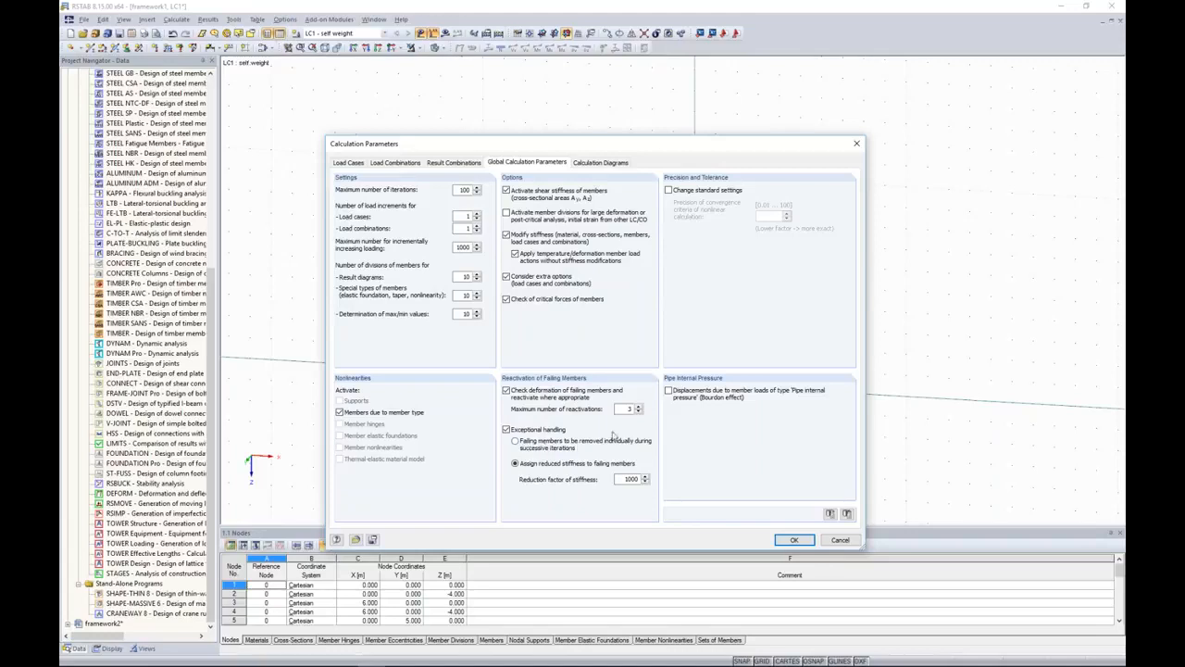
pyautogui.click(525, 447)
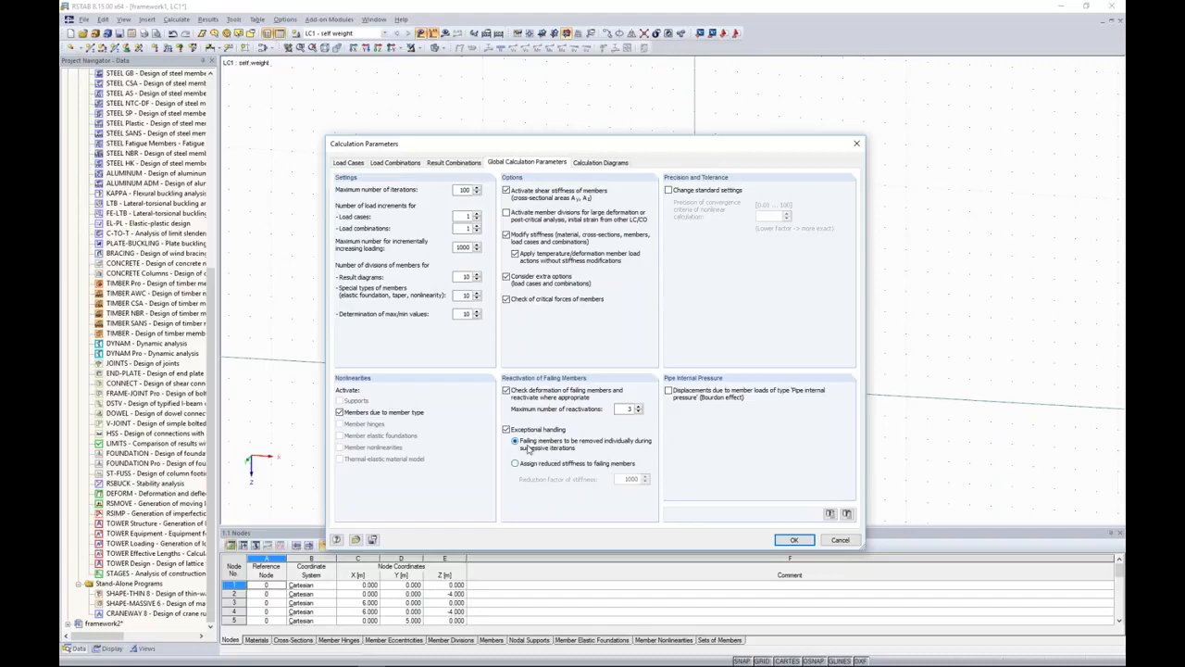
pyautogui.click(793, 541)
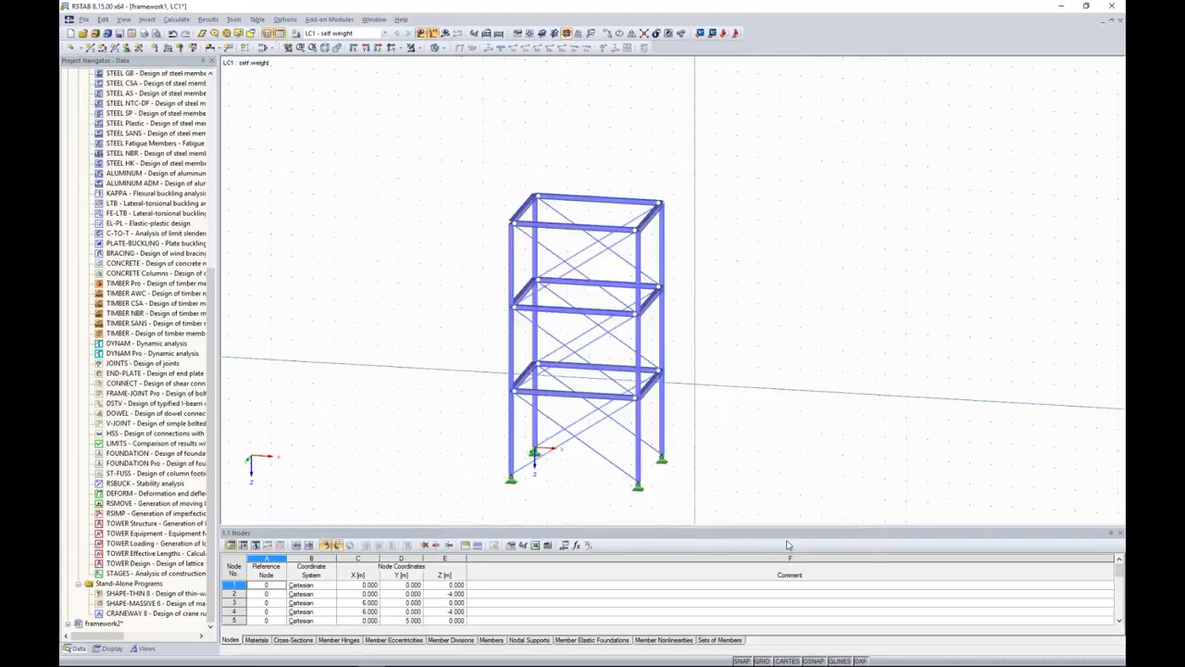
# Calculate load case LC1 and examine the axial forces N in the top-storey diagonals.
pyautogui.click(446, 33)
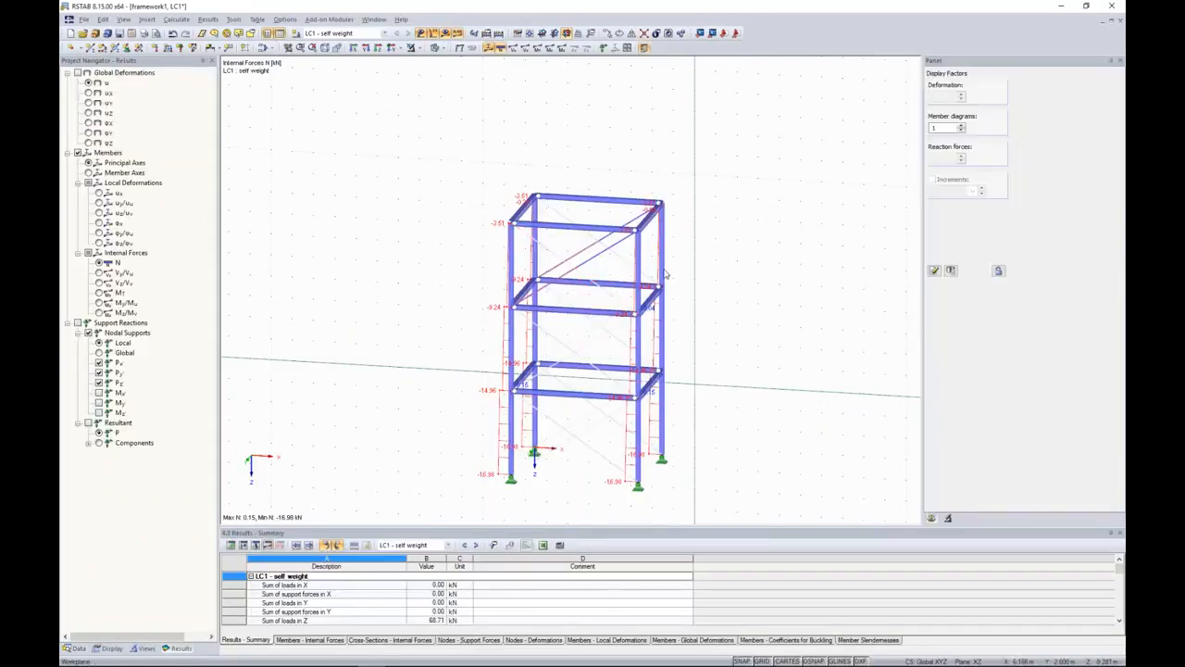
pyautogui.keyDown('ctrl'); pyautogui.moveTo(733, 182); pyautogui.dragTo(633, 179, button='middle'); pyautogui.keyUp('ctrl')
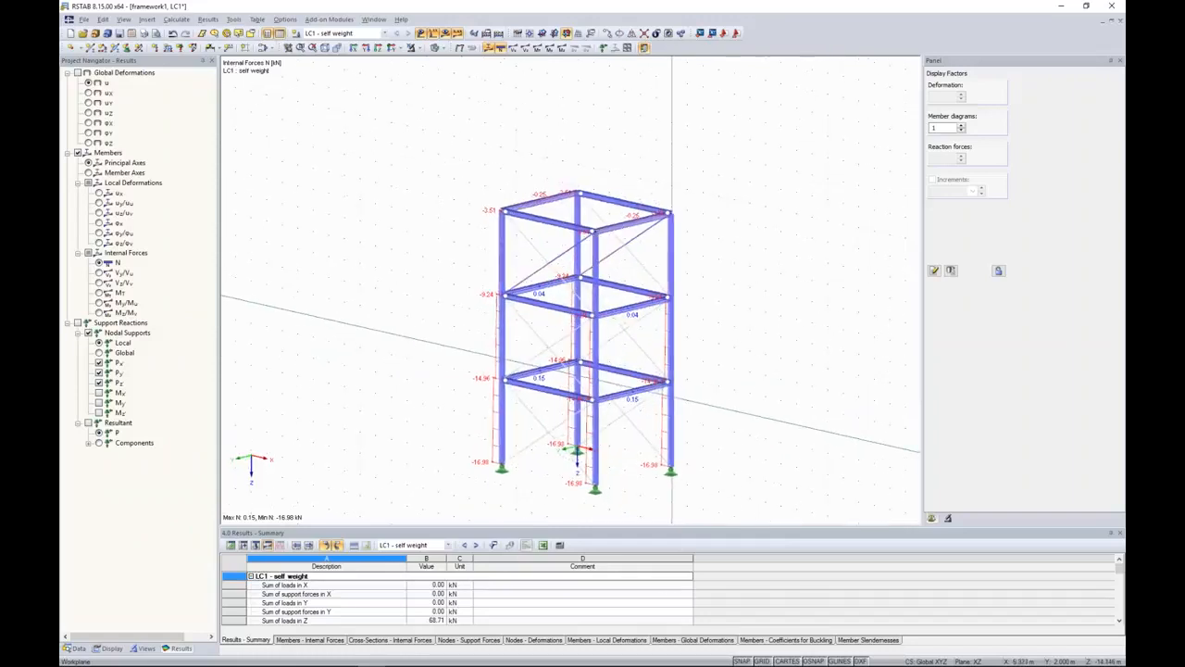
pyautogui.click(563, 257)
pyautogui.keyDown('ctrl'); pyautogui.moveTo(671, 167); pyautogui.dragTo(709, 138, button='middle'); pyautogui.keyUp('ctrl')
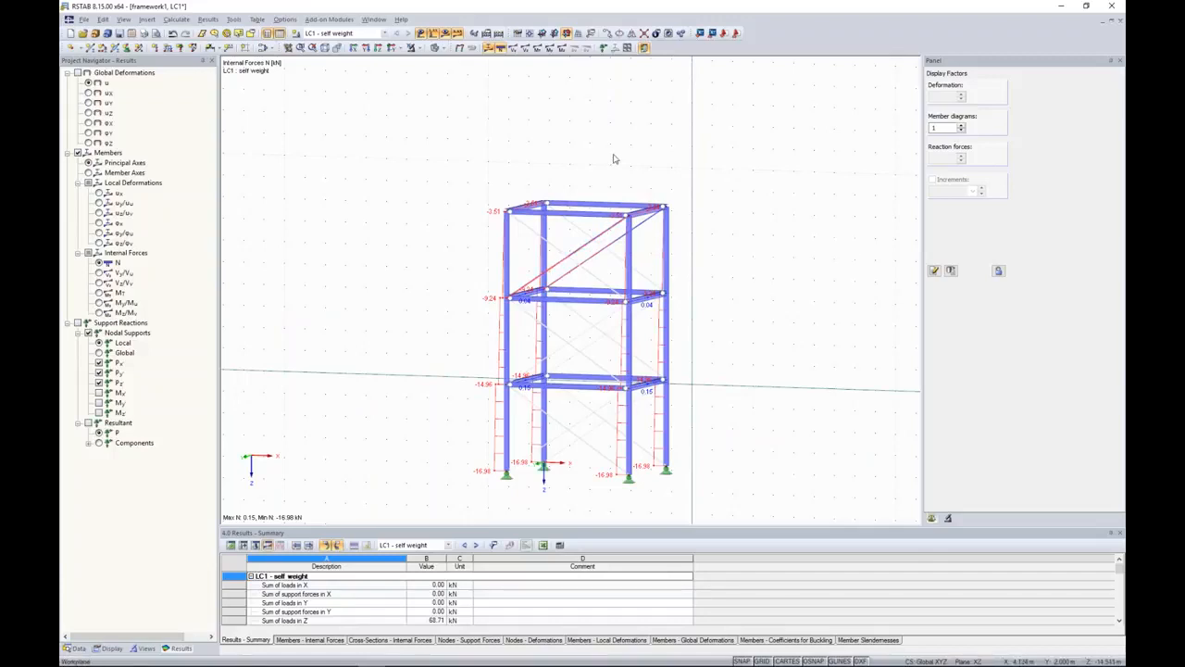
# Switch the exceptional handling in the global calculation parameters to assign reduced stiffness to failing members.
pyautogui.click(176, 20)
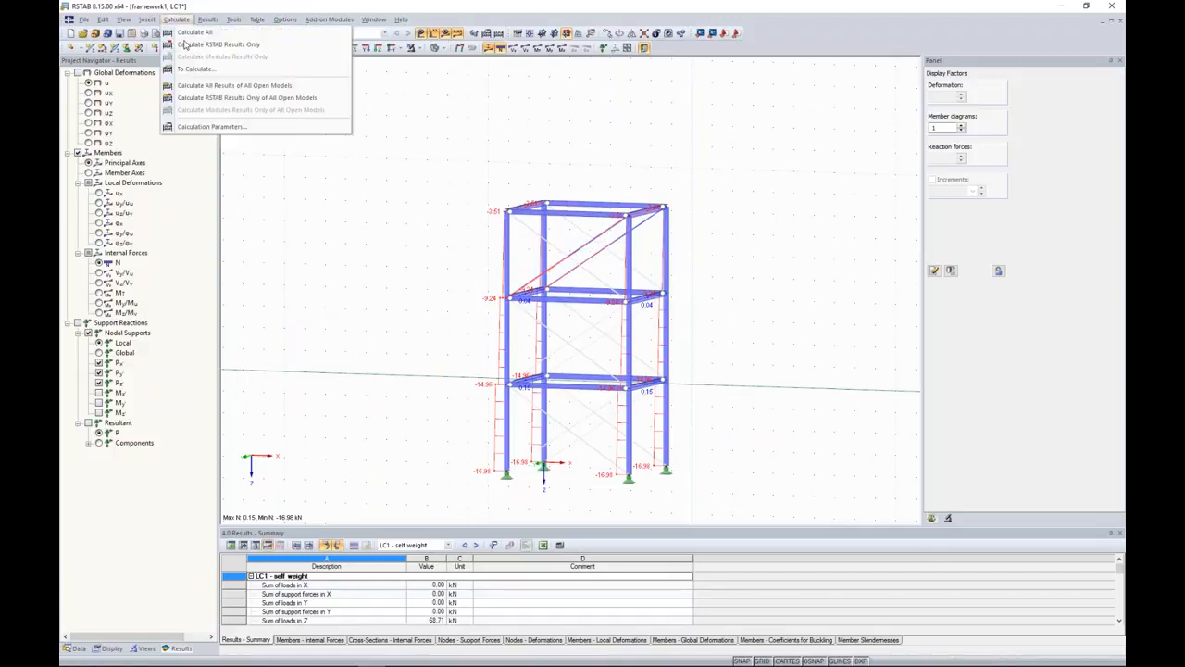
pyautogui.click(227, 126)
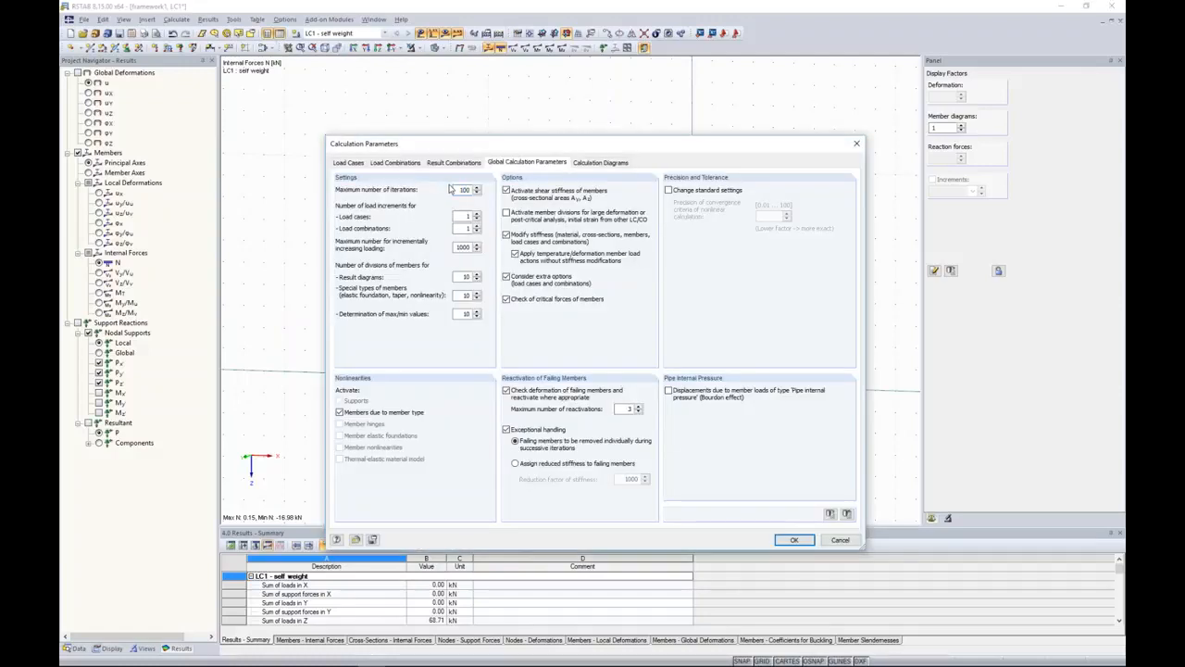
pyautogui.doubleClick(461, 190)
pyautogui.click(558, 464)
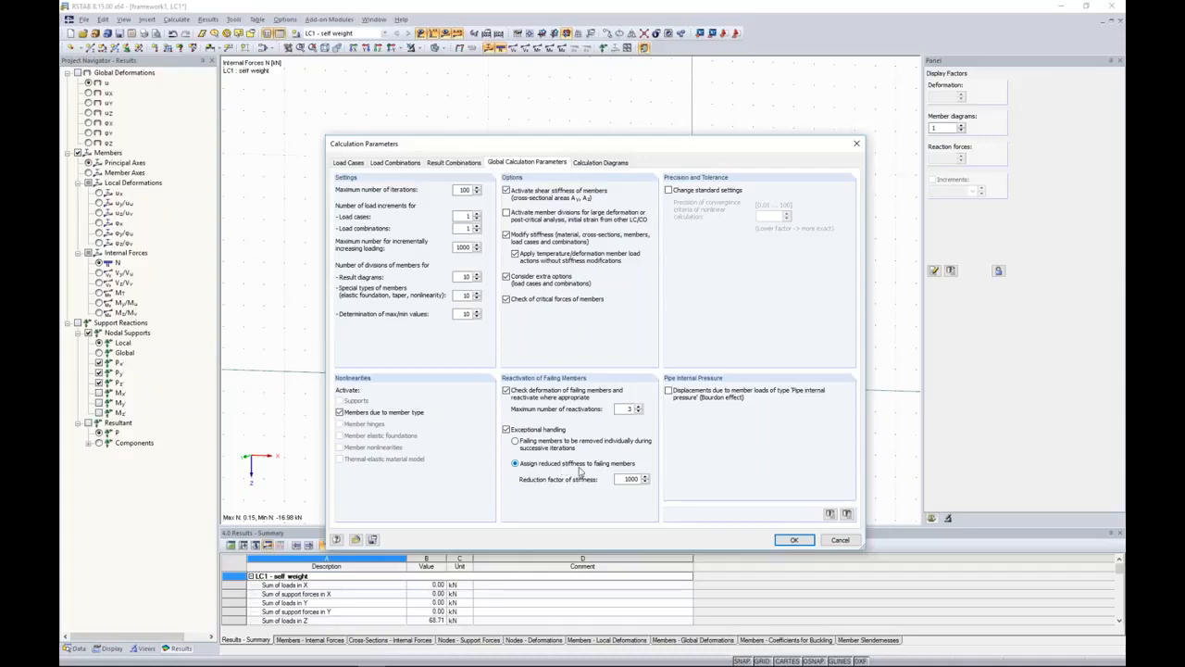
pyautogui.doubleClick(631, 479)
pyautogui.click(782, 542)
pyautogui.click(781, 541)
pyautogui.click(575, 371)
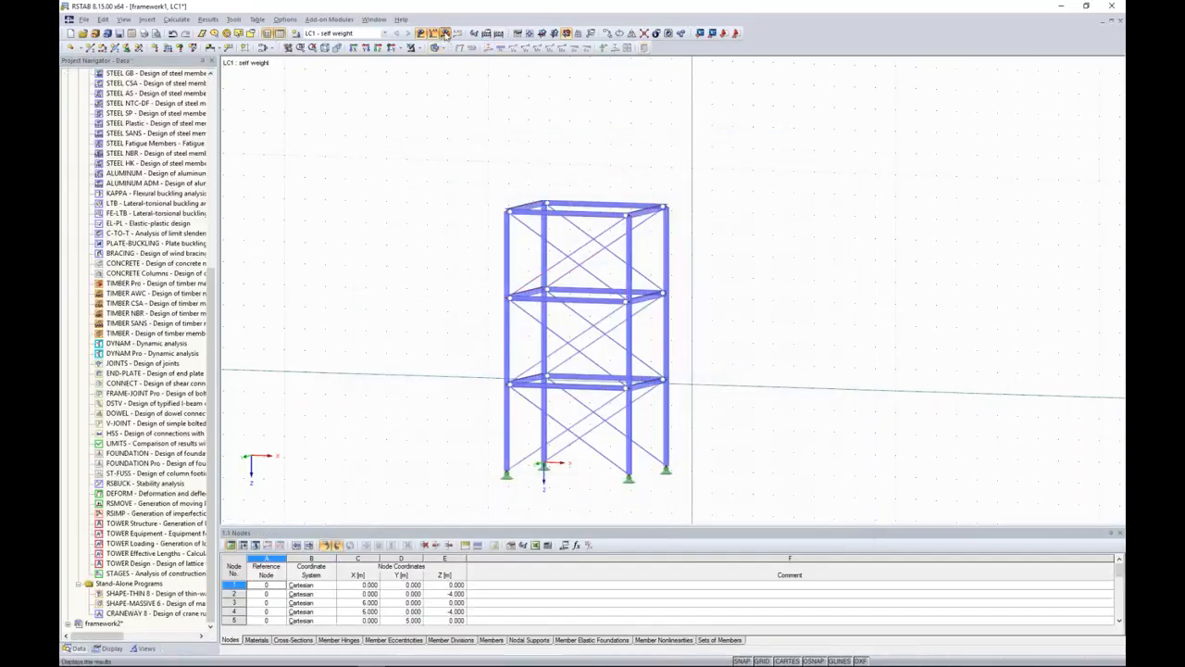
# Recalculate load case LC1 and inspect the axial forces N in the top-storey diagonals by selecting them.
pyautogui.click(446, 33)
pyautogui.press('Return')
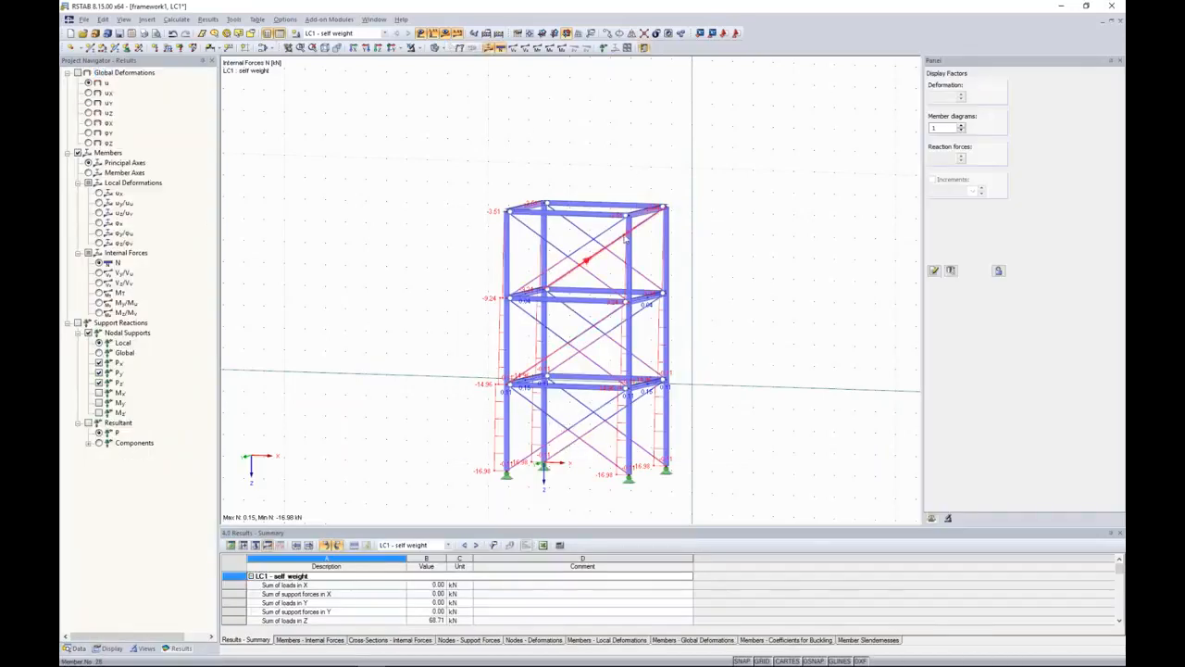
pyautogui.moveTo(620, 245); pyautogui.dragTo(552, 268)
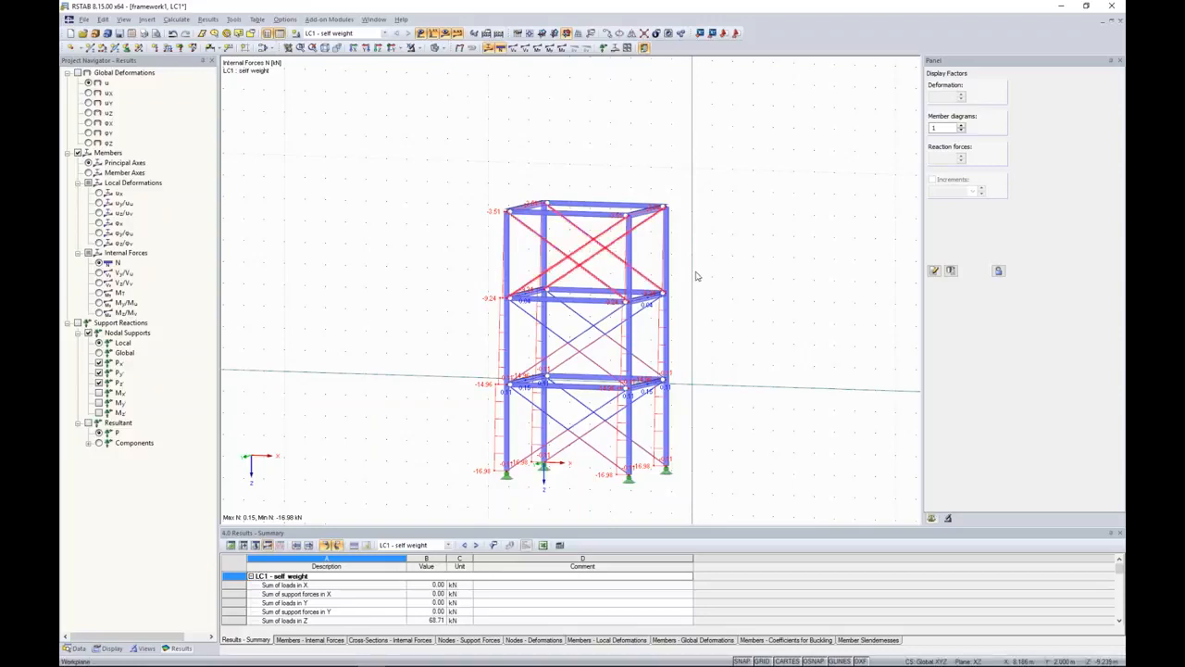
pyautogui.click(440, 397)
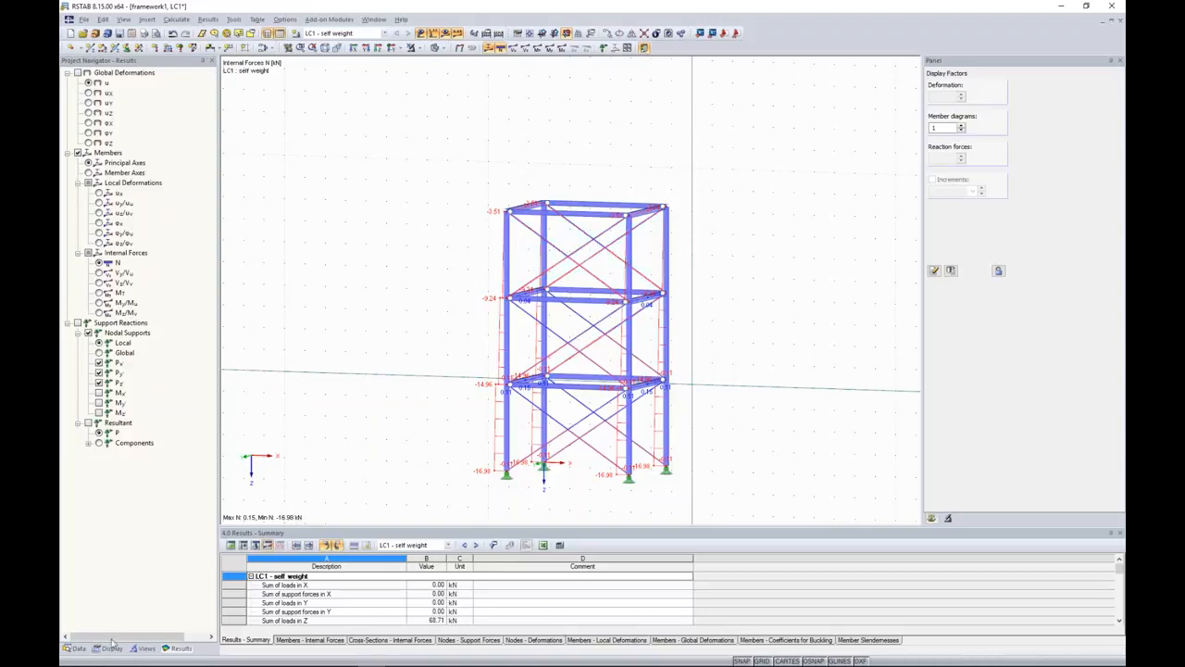
# Look through the generated visibilities for the members grouped by type.
pyautogui.click(141, 649)
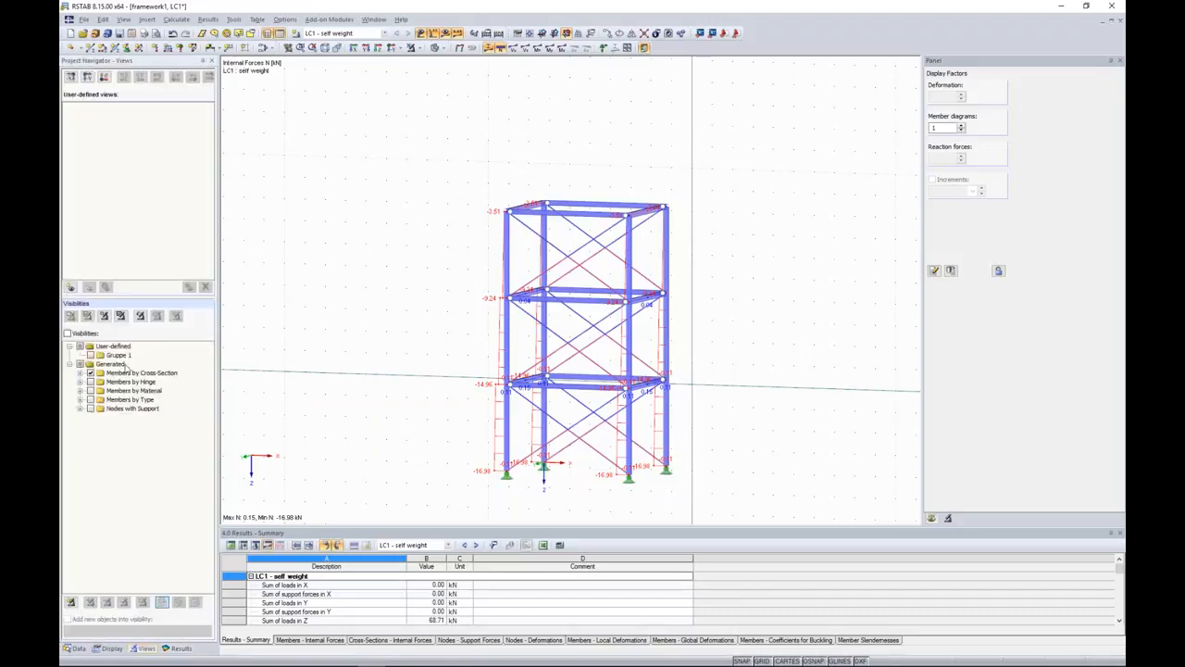
pyautogui.click(80, 400)
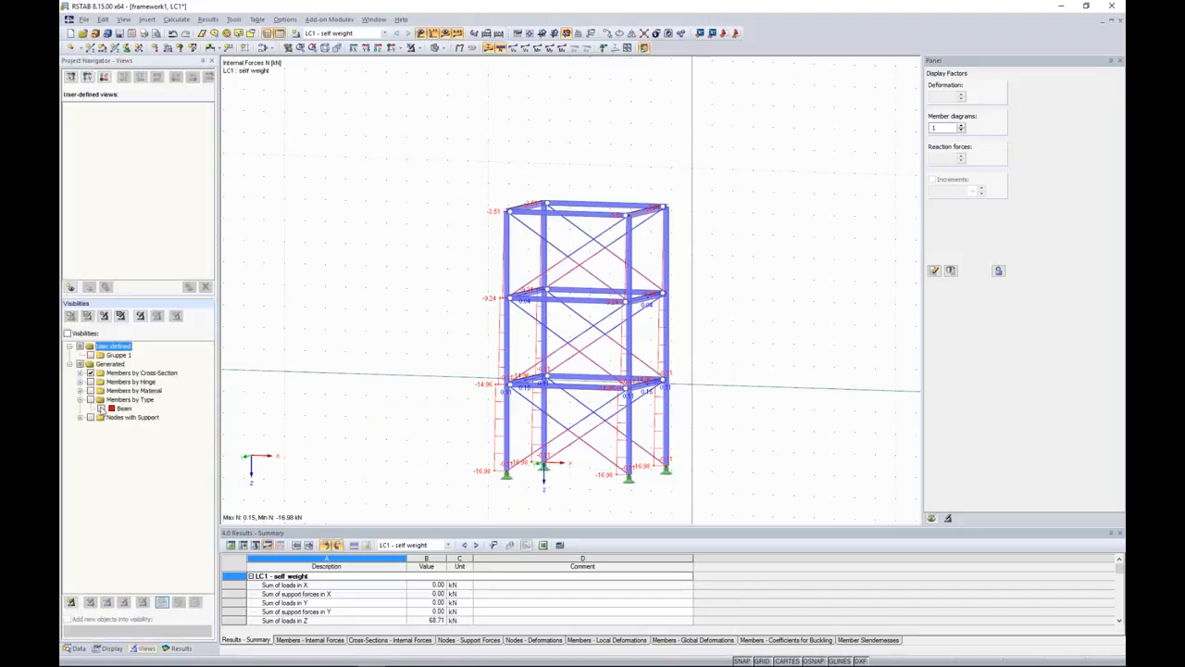
pyautogui.click(80, 400)
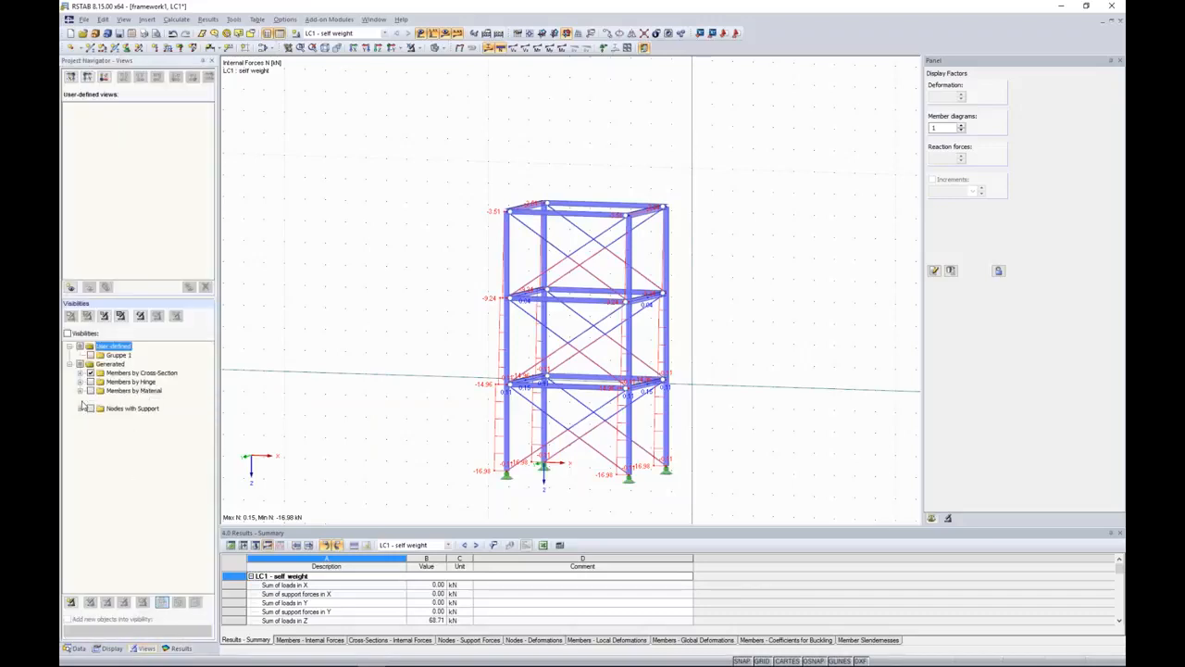
# Select all members of type Tension with a special selection and isolate them in visibility mode with their axial forces N.
pyautogui.rightClick(376, 265)
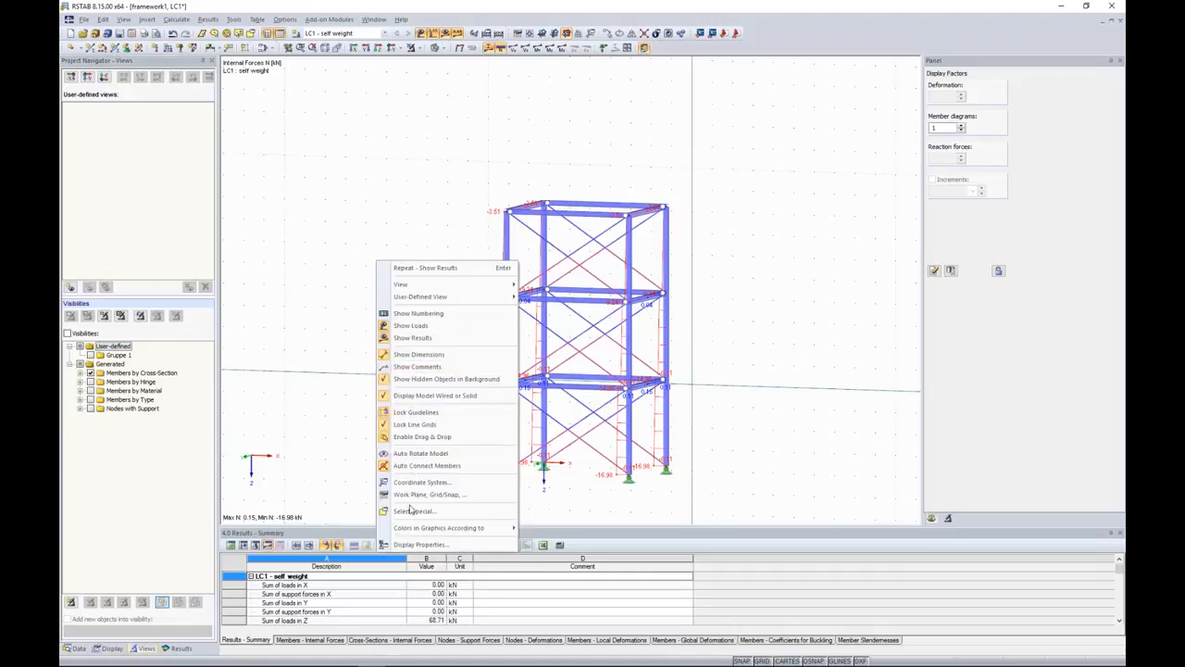
pyautogui.click(481, 511)
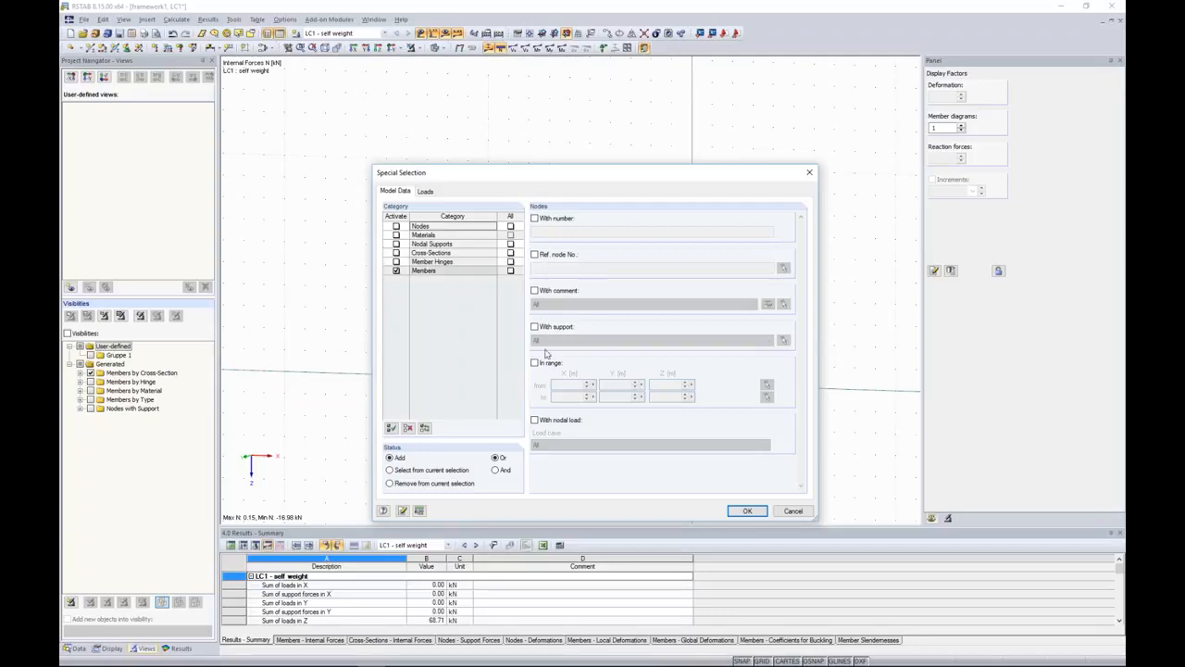
pyautogui.click(426, 271)
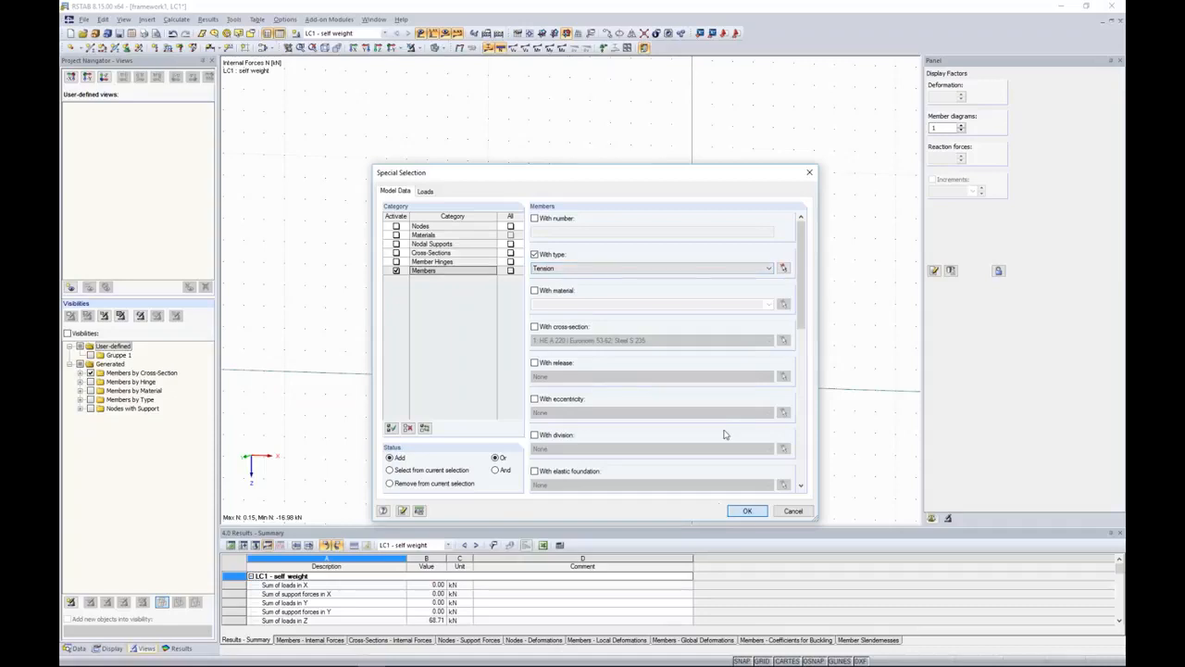
pyautogui.press('Return')
pyautogui.click(422, 48)
pyautogui.click(454, 59)
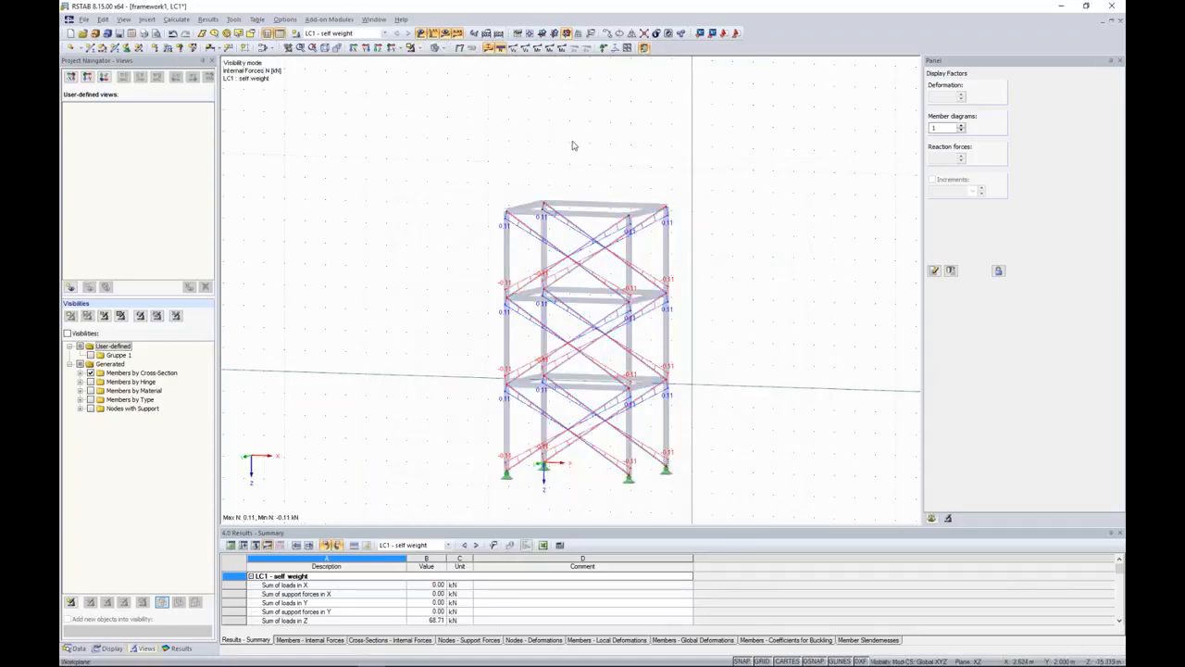
pyautogui.keyDown('ctrl'); pyautogui.moveTo(511, 176); pyautogui.dragTo(537, 167, button='middle'); pyautogui.keyUp('ctrl')
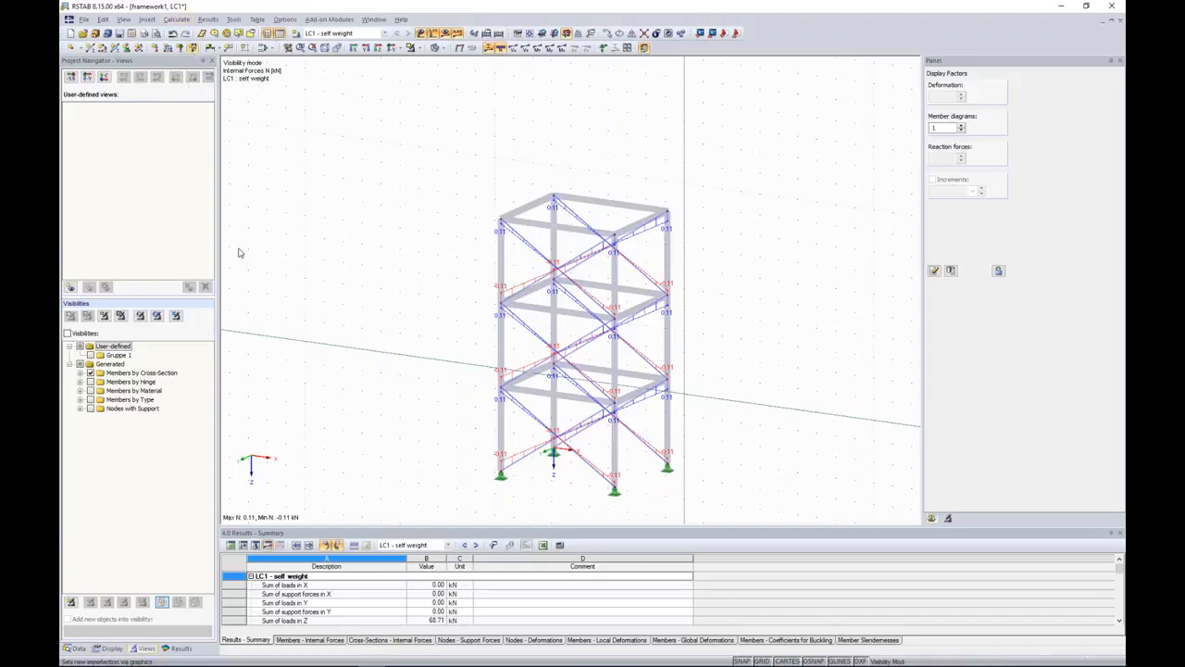
# Inspect a tension diagonal's member data and the Initial prestress load type for a new member load, without applying any changes.
pyautogui.click(76, 648)
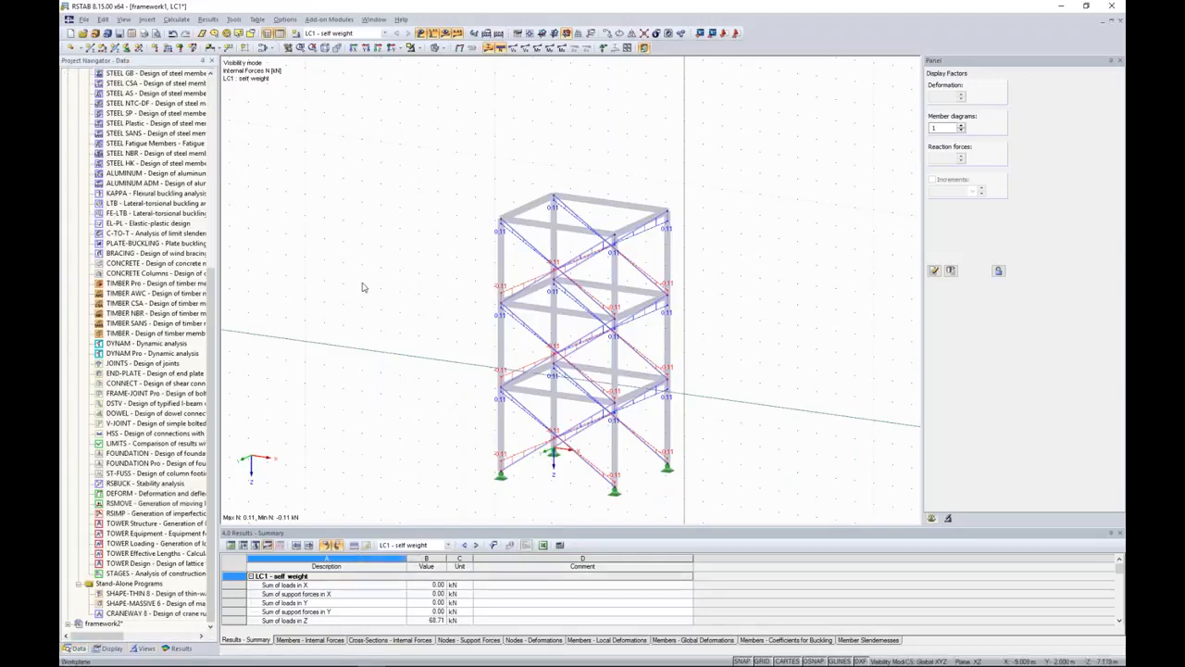
pyautogui.scroll(4, 363, 289)
pyautogui.scroll(-5, 363, 287)
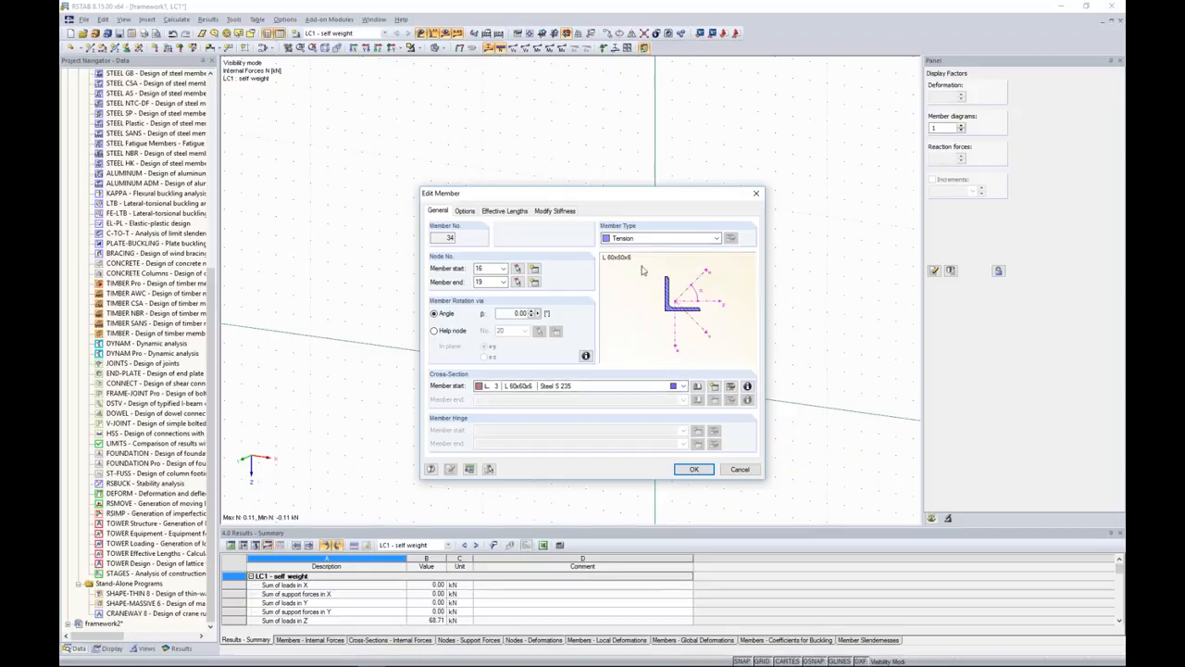
pyautogui.click(755, 196)
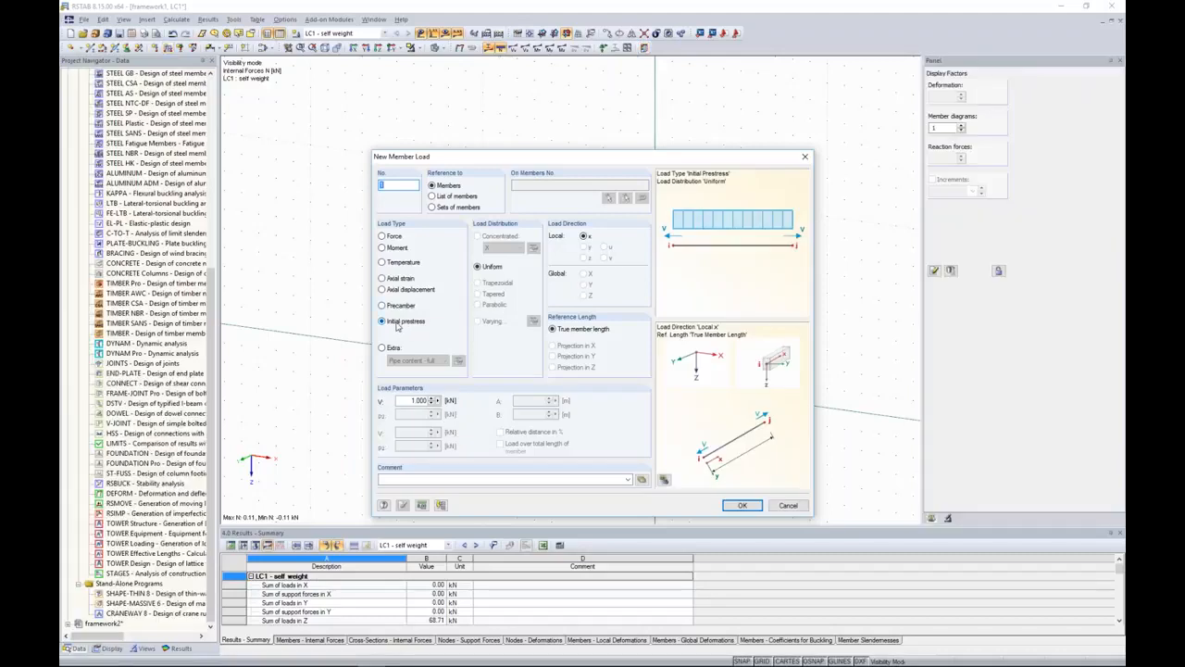
pyautogui.click(788, 505)
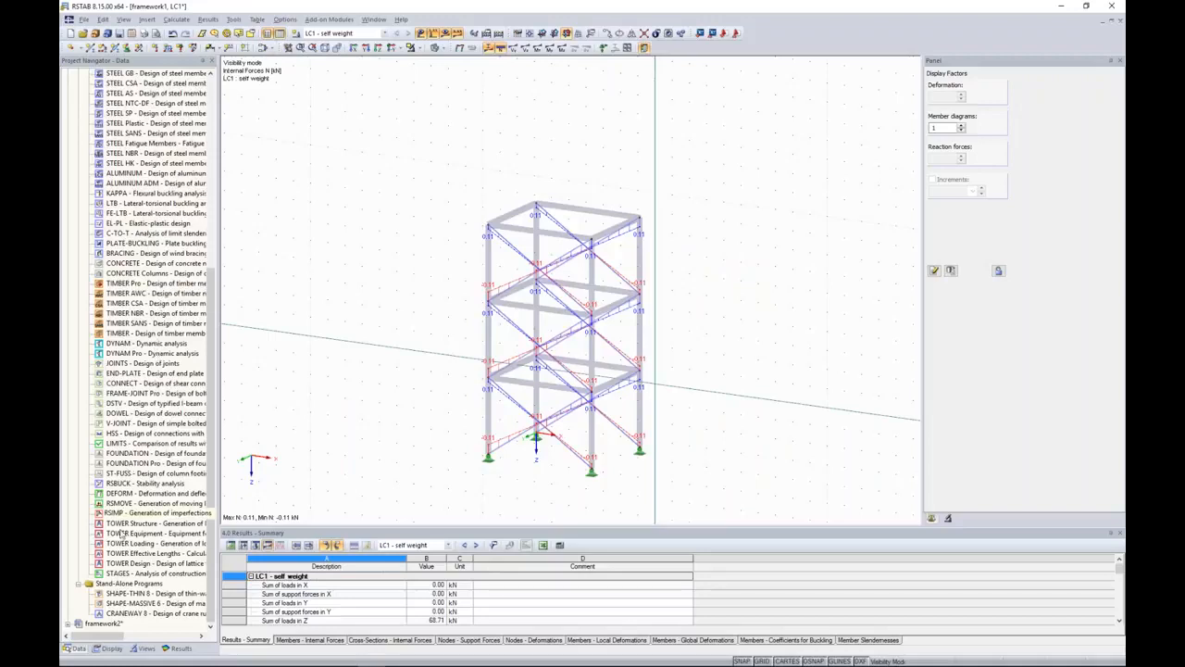
# Switch to the framework2 model and examine the two braced frames and the bridge that connects them.
pyautogui.doubleClick(102, 624)
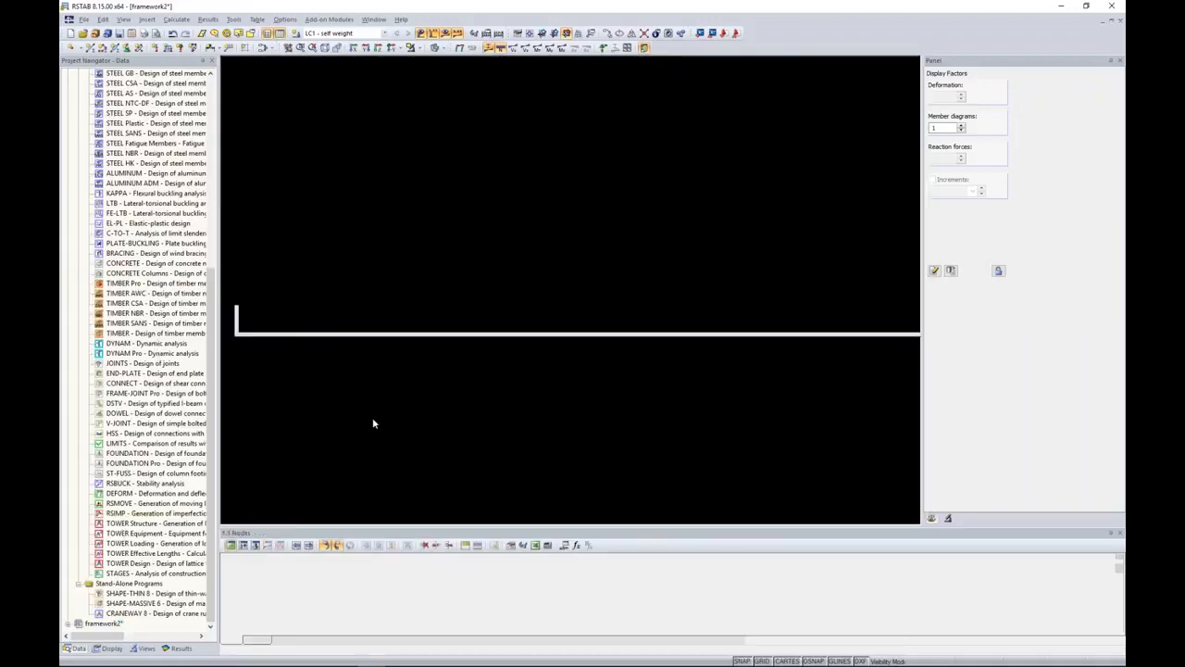
pyautogui.scroll(-3, 555, 321)
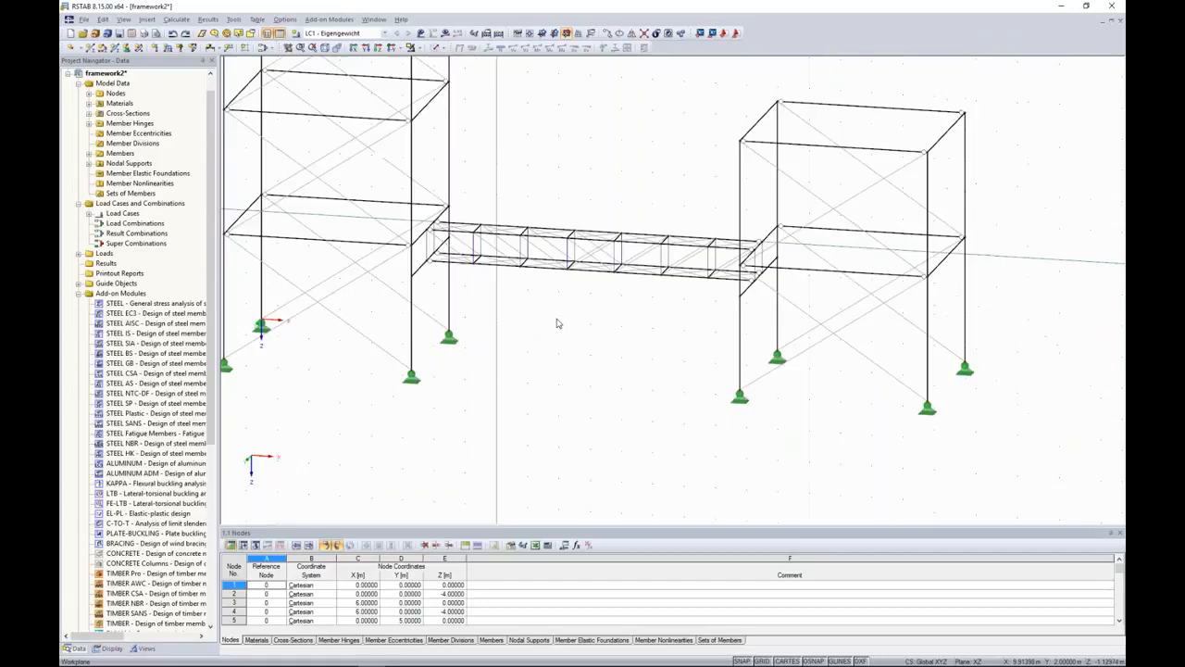
pyautogui.scroll(-3, 563, 156)
pyautogui.moveTo(598, 146); pyautogui.dragTo(595, 226, button='middle')
pyautogui.moveTo(339, 114); pyautogui.dragTo(504, 413)
pyautogui.moveTo(646, 233); pyautogui.dragTo(837, 400)
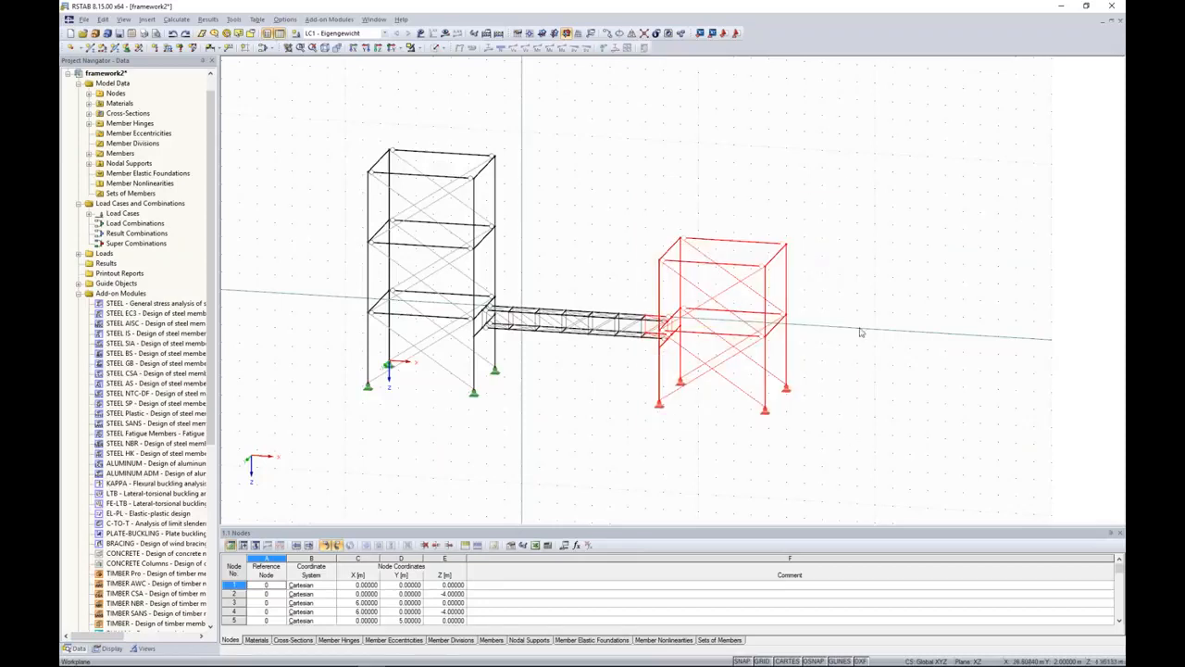
pyautogui.click(833, 184)
pyautogui.keyDown('ctrl'); pyautogui.moveTo(772, 188); pyautogui.dragTo(725, 194, button='middle'); pyautogui.keyUp('ctrl')
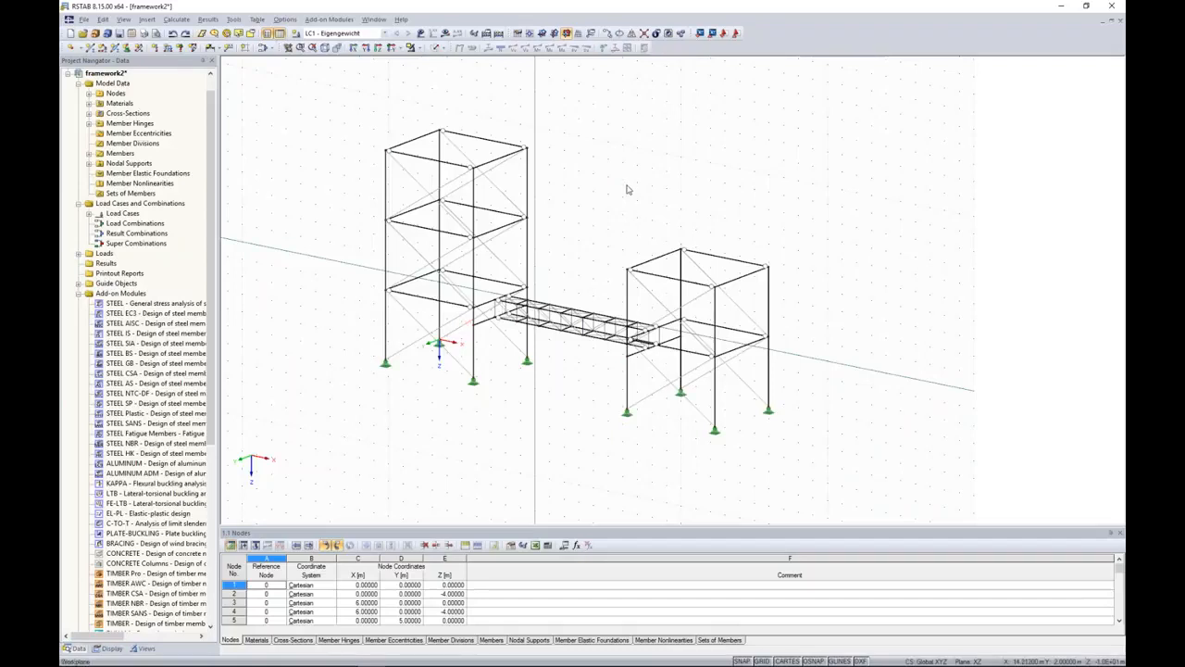
# Display the global deformations u of load case LC1 and examine the deformed bridge between the two frames.
pyautogui.click(445, 33)
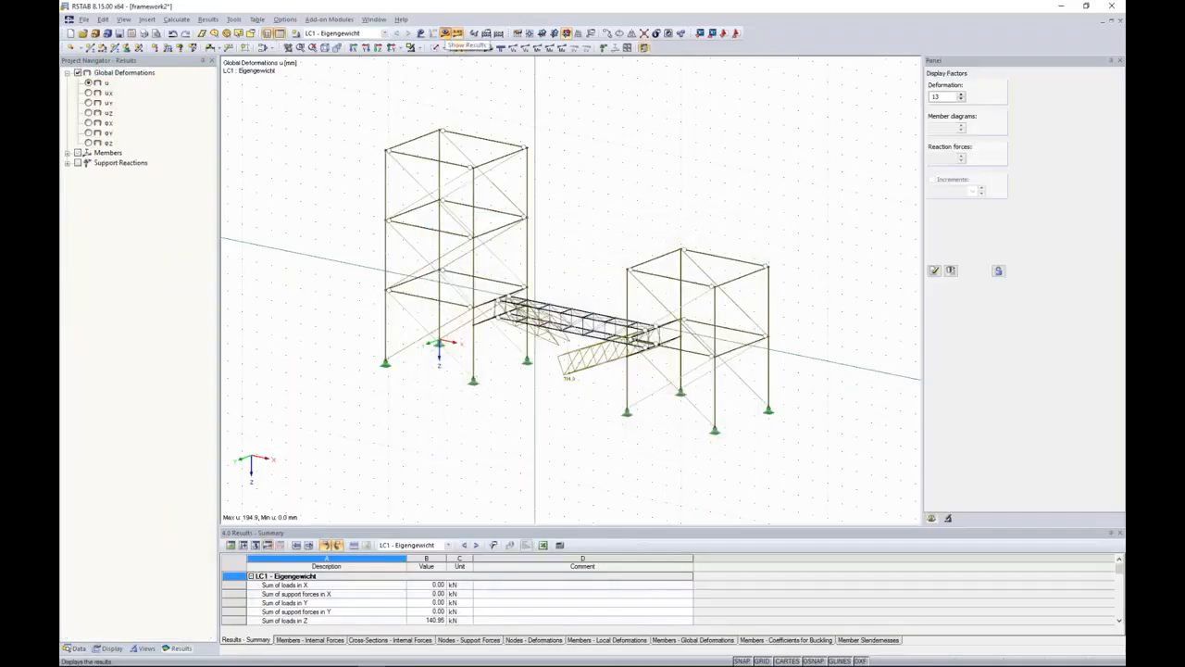
pyautogui.scroll(4, 569, 325)
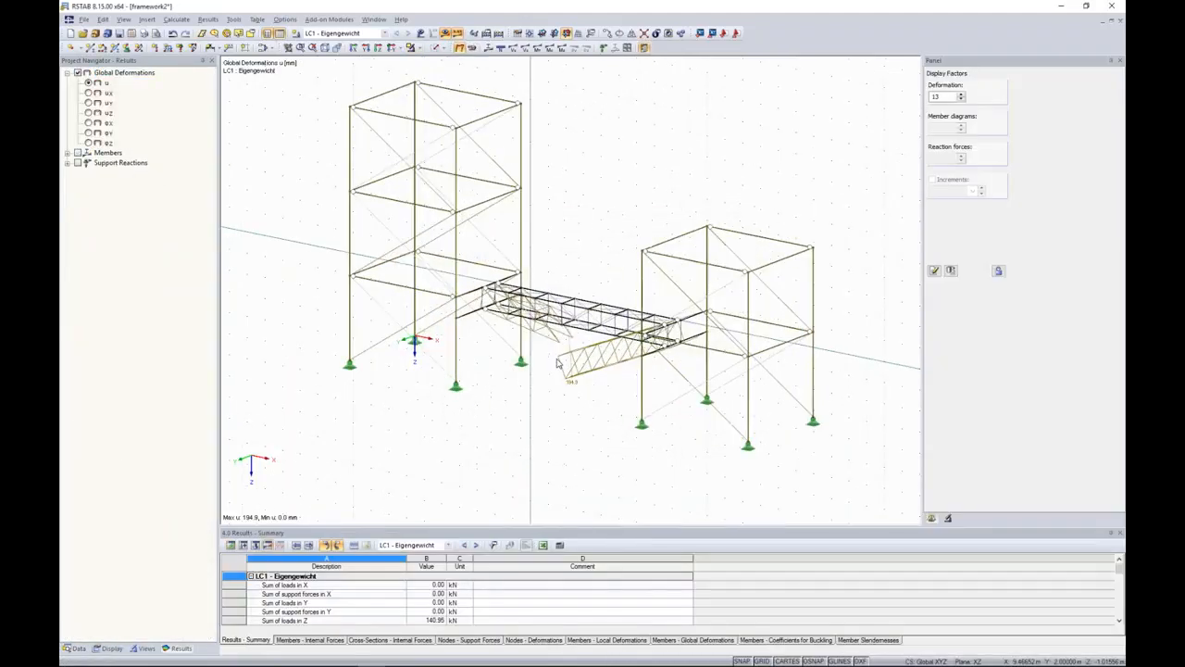
pyautogui.scroll(1, 565, 328)
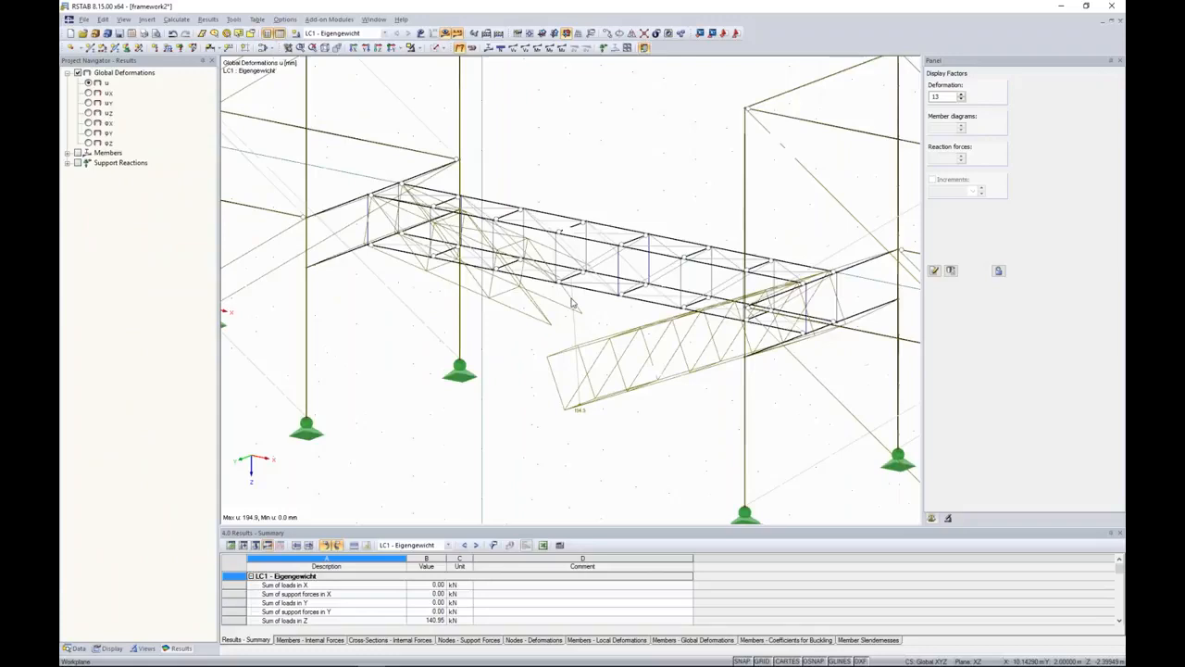
pyautogui.scroll(1, 546, 335)
pyautogui.keyDown('ctrl'); pyautogui.moveTo(512, 367); pyautogui.dragTo(581, 366, button='middle'); pyautogui.keyUp('ctrl')
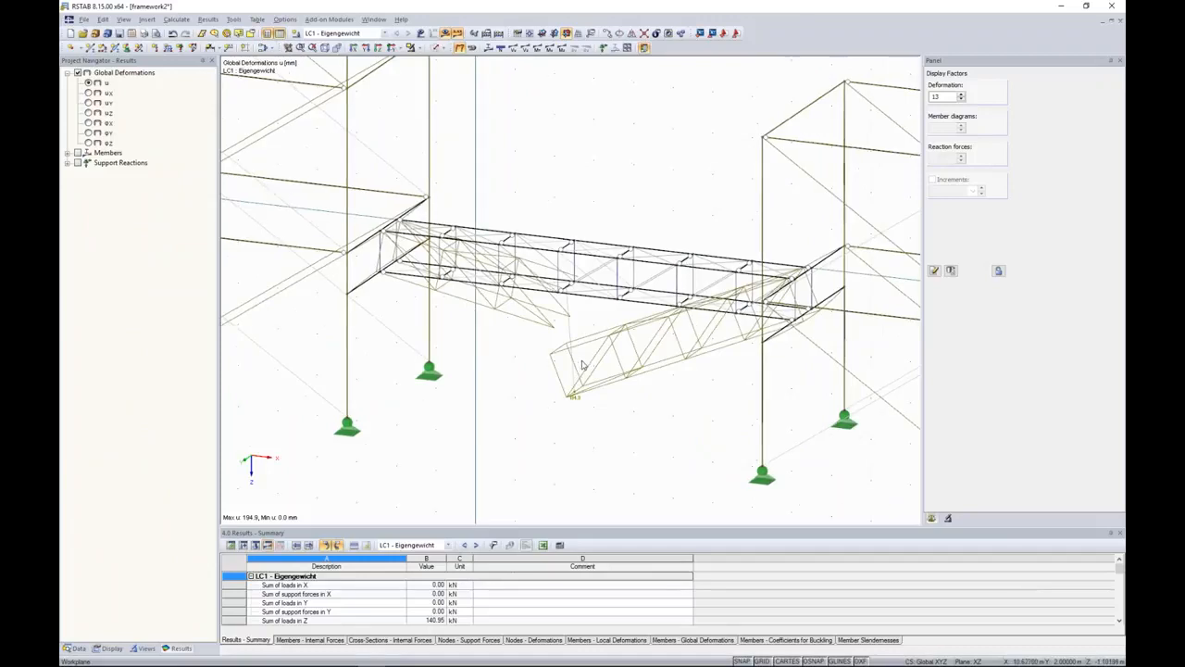
pyautogui.scroll(-1, 599, 186)
pyautogui.scroll(-1, 605, 172)
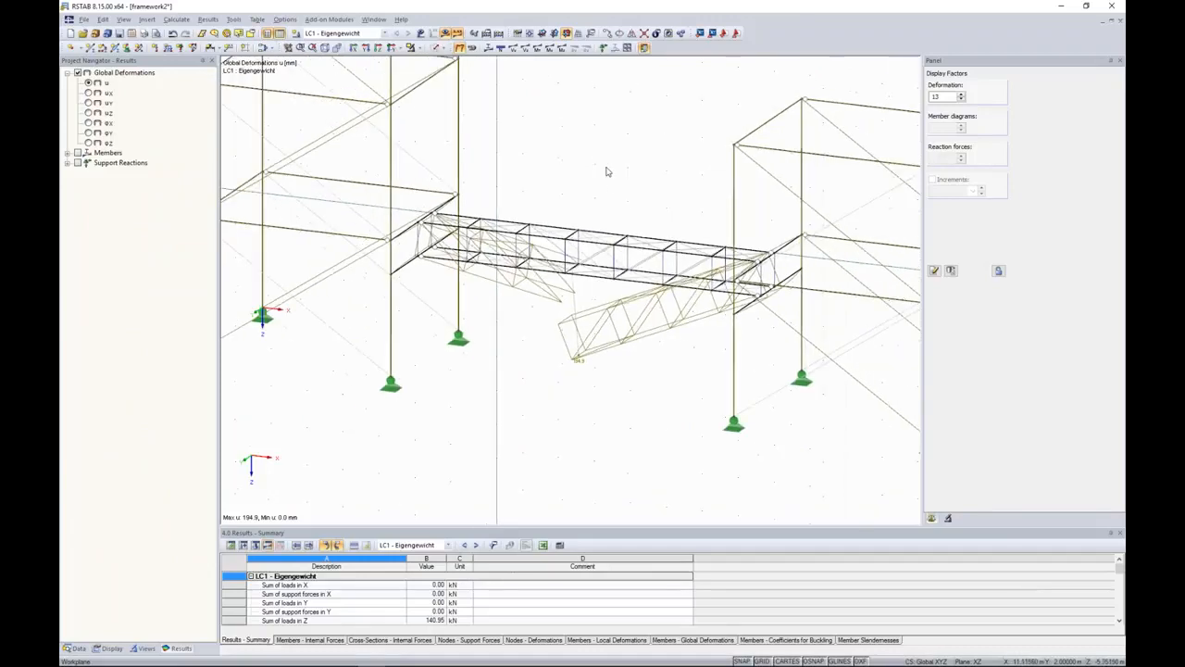
pyautogui.scroll(-4, 601, 201)
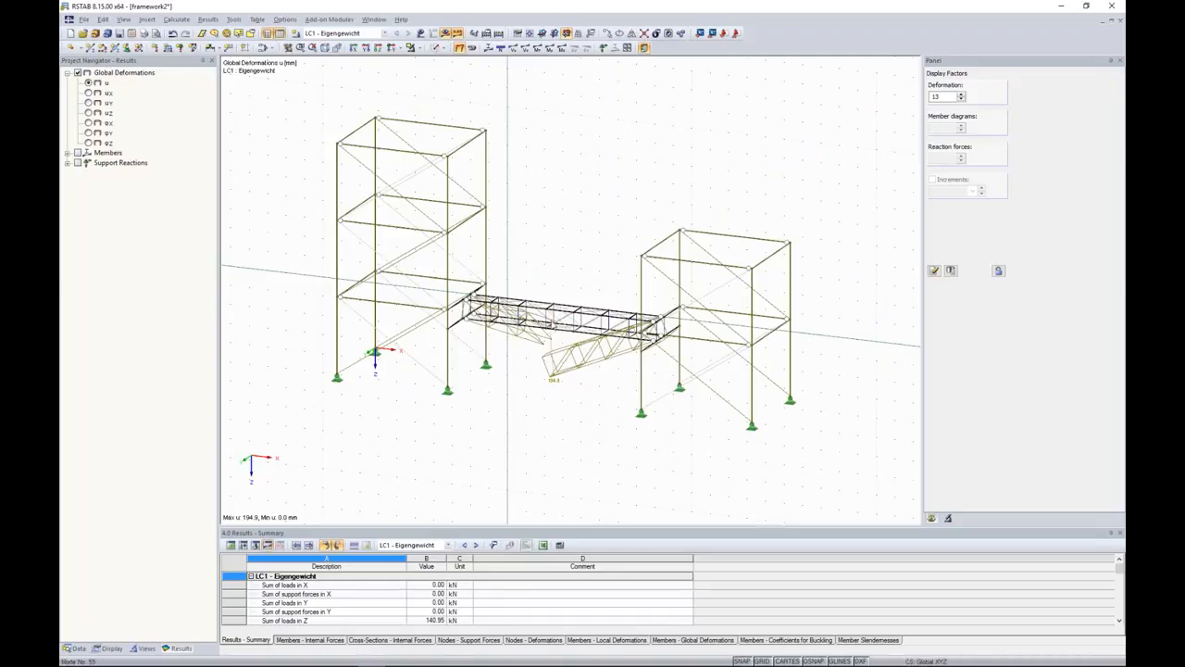
# Run the Independent Systems model check, highlight each group in turn, and mark the bridge members where the groups meet.
pyautogui.click(234, 21)
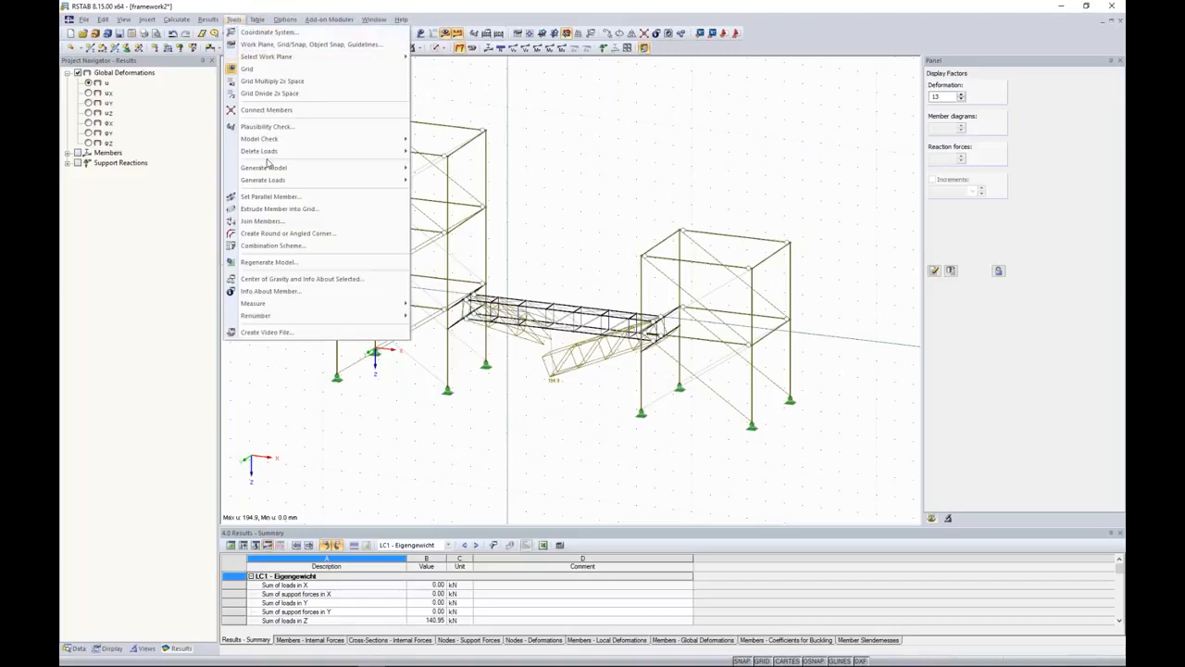
pyautogui.moveTo(269, 141)
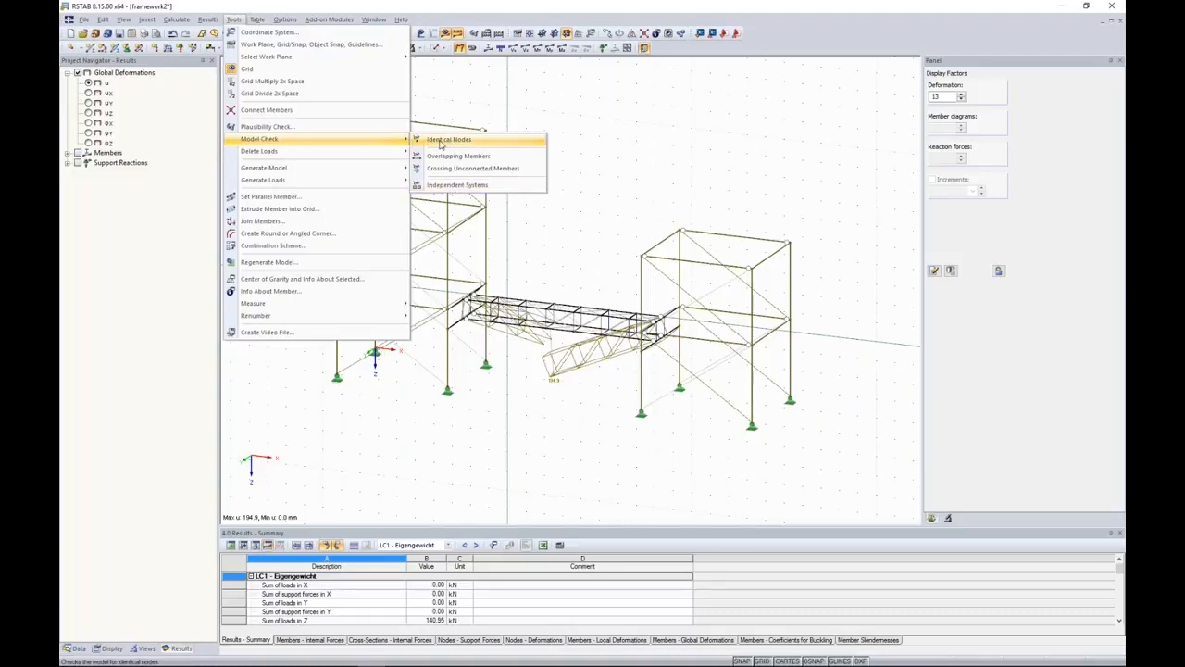
pyautogui.click(459, 188)
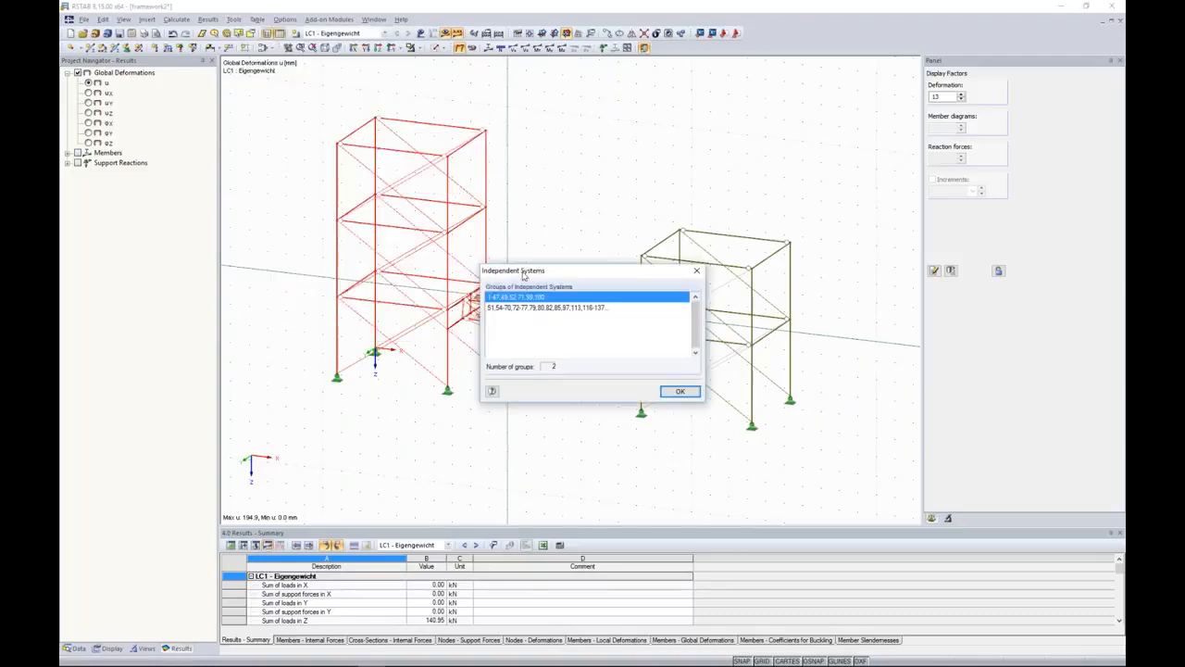
pyautogui.moveTo(531, 274); pyautogui.dragTo(513, 405)
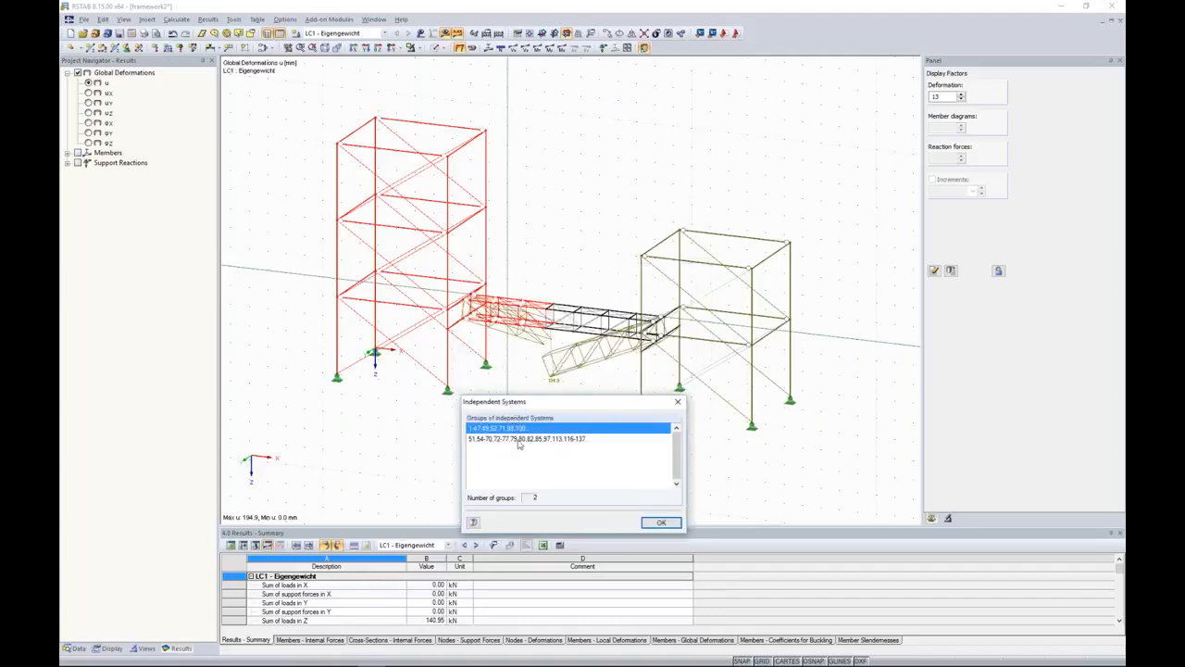
pyautogui.click(524, 439)
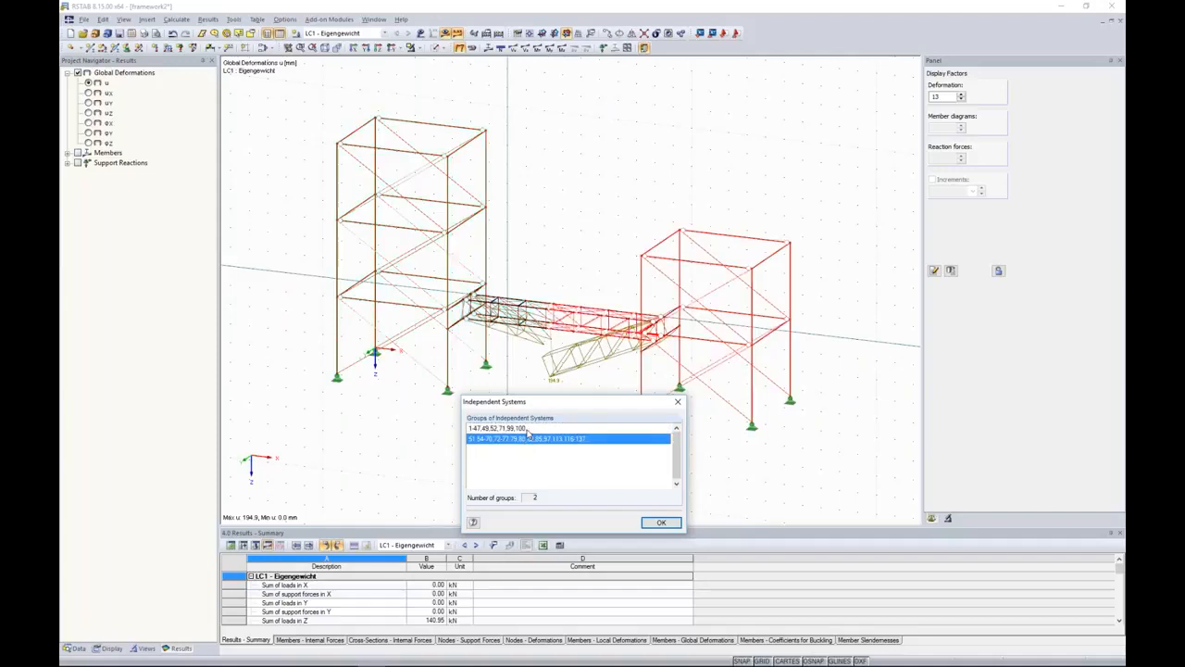
pyautogui.click(528, 429)
pyautogui.click(525, 441)
pyautogui.click(524, 427)
pyautogui.click(524, 439)
pyautogui.click(662, 523)
pyautogui.moveTo(543, 293); pyautogui.dragTo(560, 345)
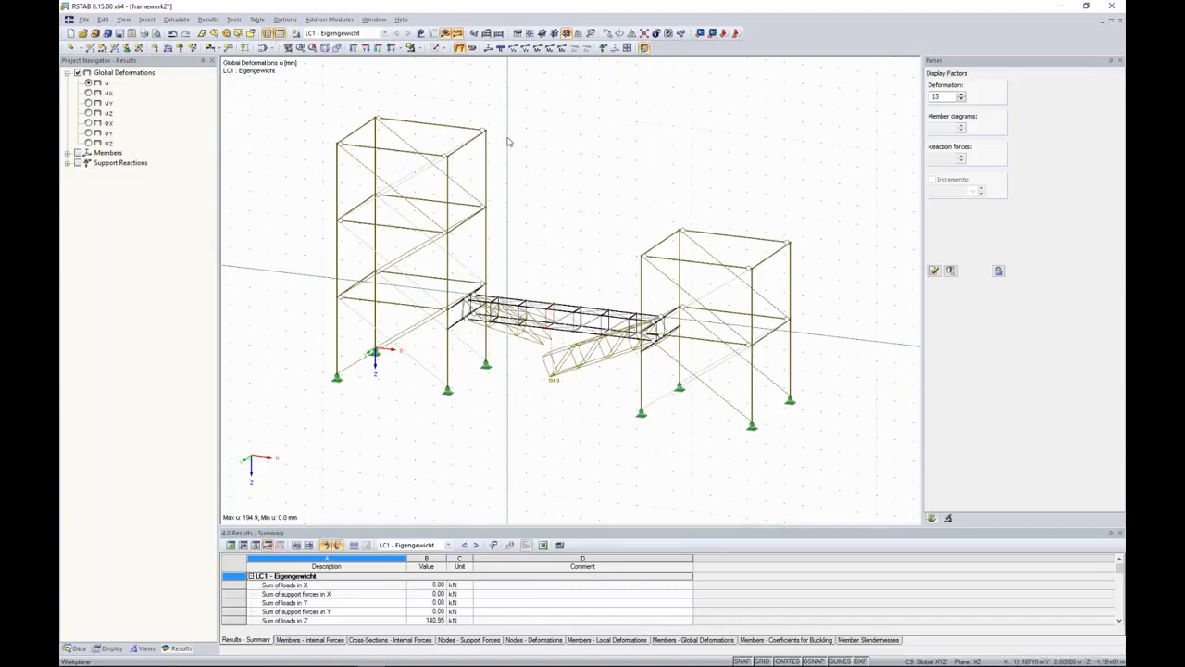
# Run the Identical Nodes model check, highlight the listed node pairs and review the tolerance, leaving the nodes unchanged.
pyautogui.click(233, 20)
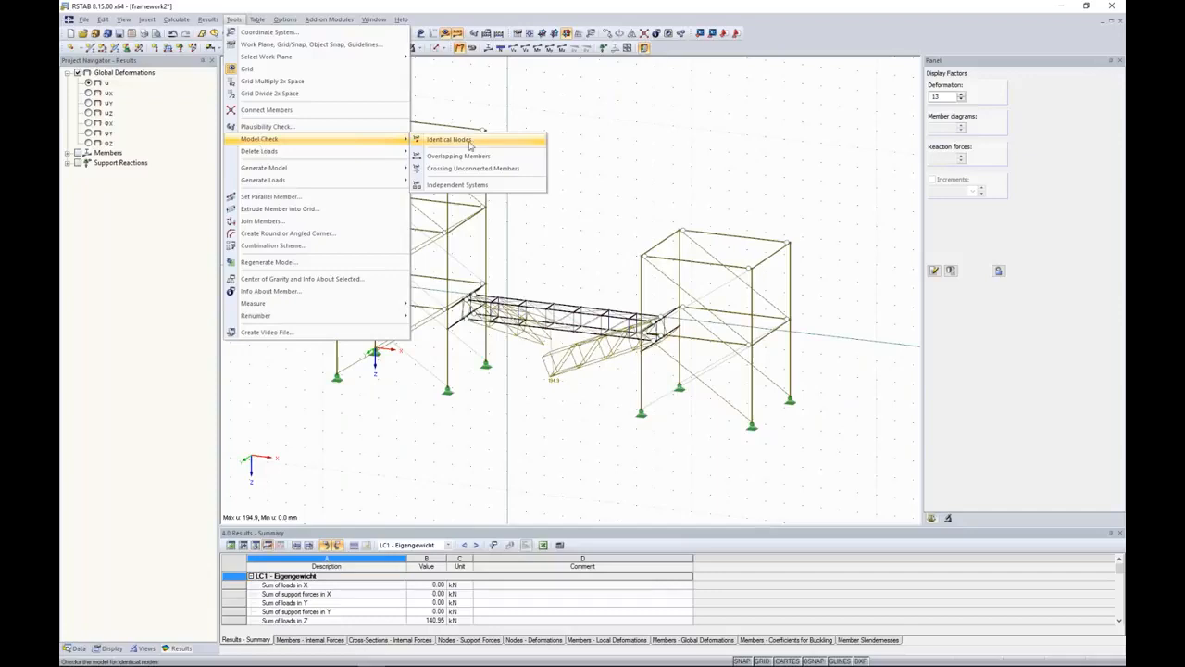
pyautogui.click(452, 140)
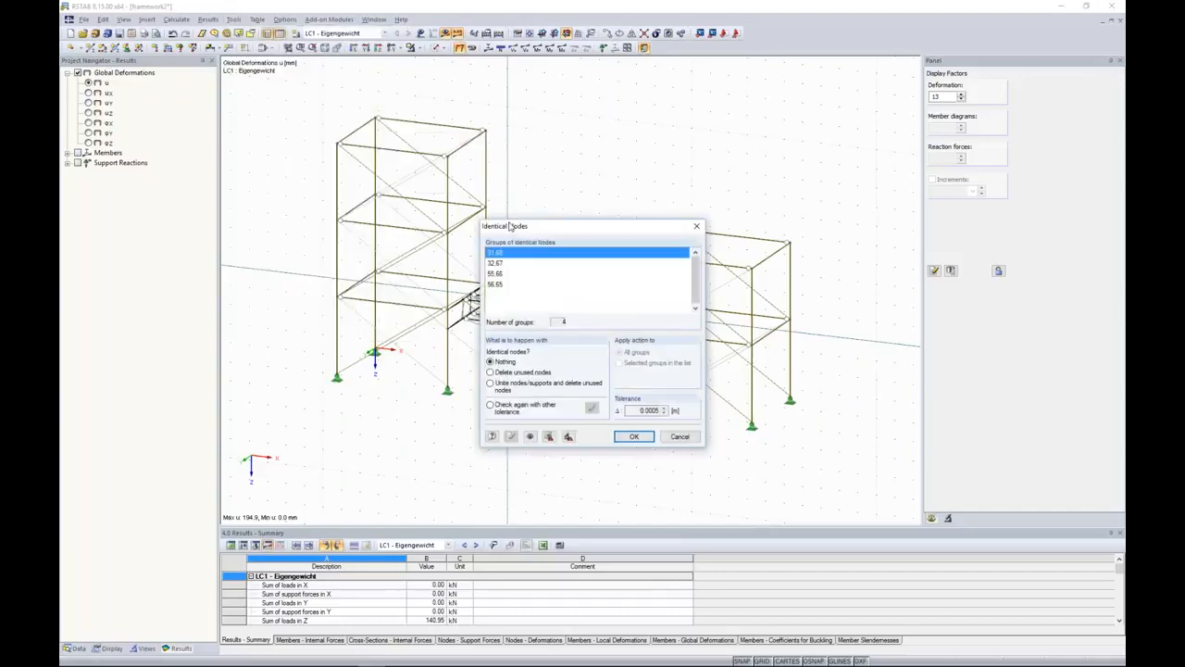
pyautogui.moveTo(544, 227); pyautogui.dragTo(327, 256)
pyautogui.click(291, 293)
pyautogui.click(293, 300)
pyautogui.click(291, 280)
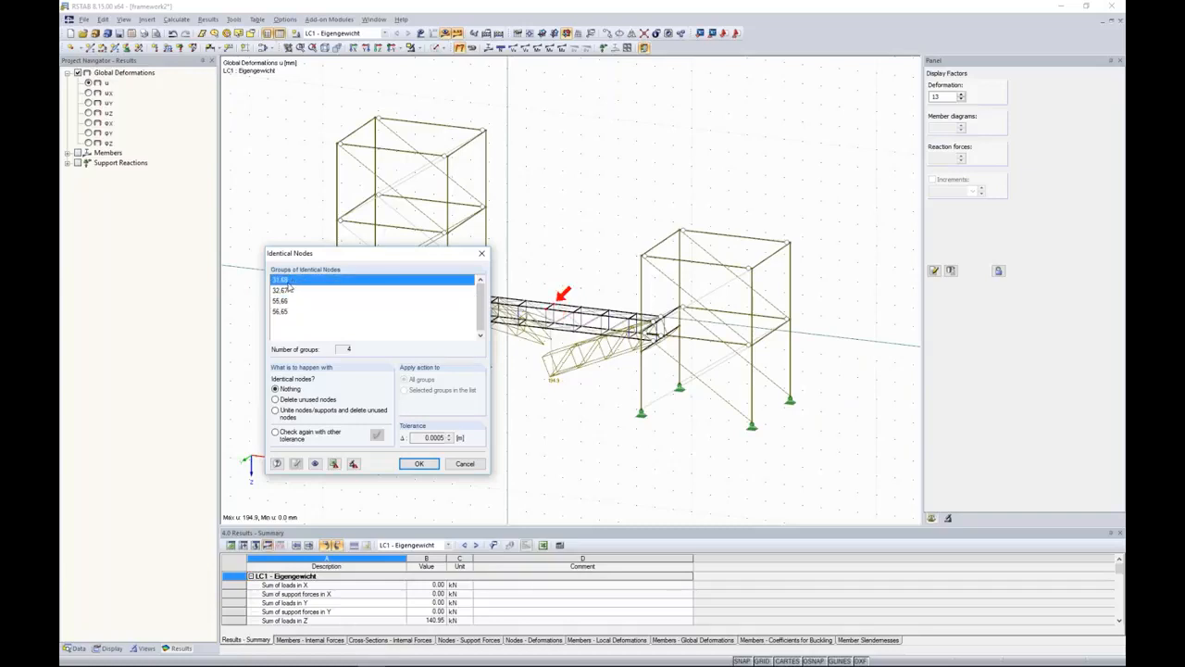
pyautogui.moveTo(421, 439); pyautogui.dragTo(463, 438)
pyautogui.click(283, 291)
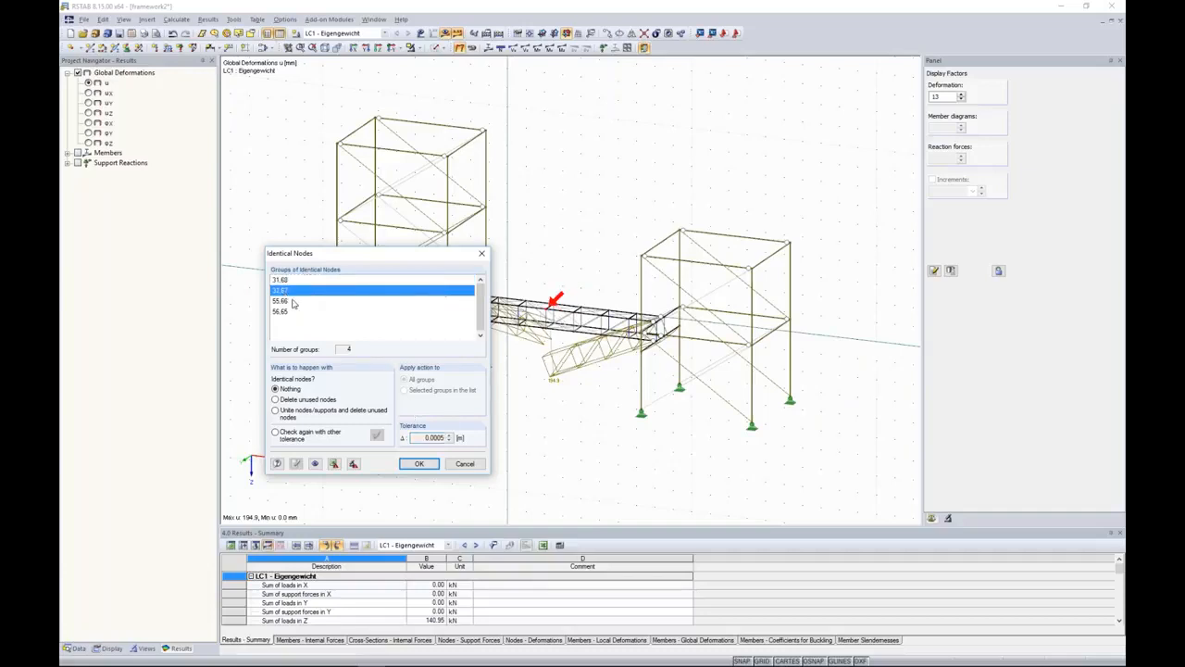
pyautogui.doubleClick(431, 437)
pyautogui.click(420, 464)
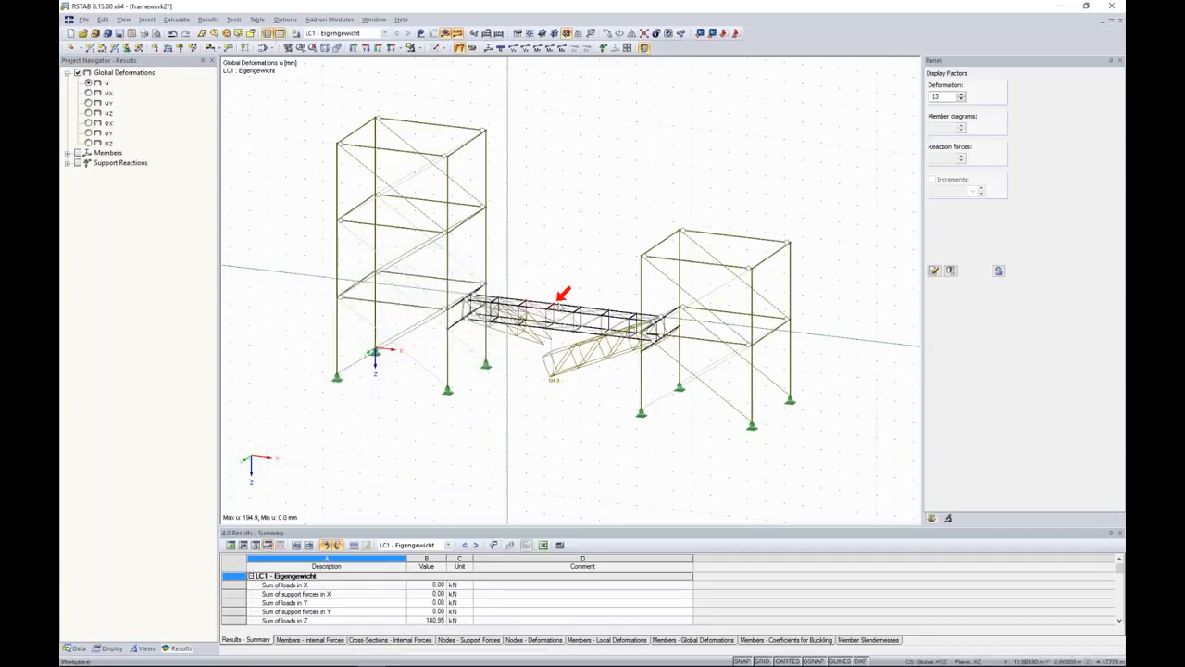
# Edit the node at pair 31,68 in the bridge's upper chord to resolve the duplicate, accepting deletion of all results.
pyautogui.scroll(5, 560, 306)
pyautogui.scroll(5, 553, 311)
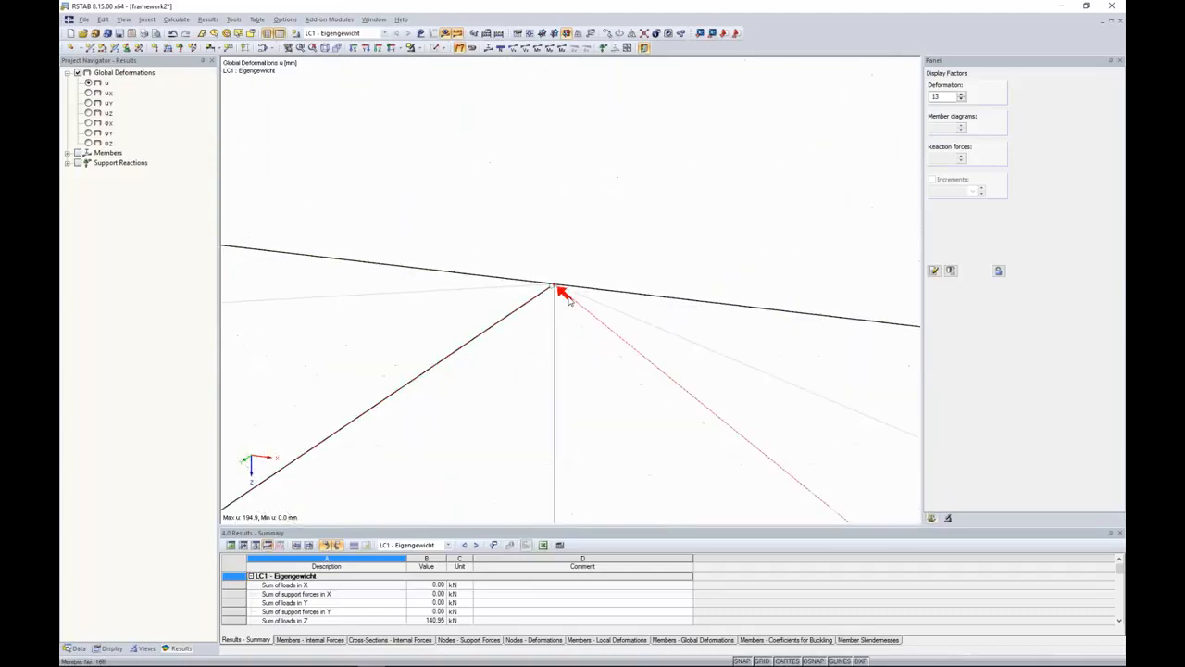
pyautogui.scroll(4, 560, 291)
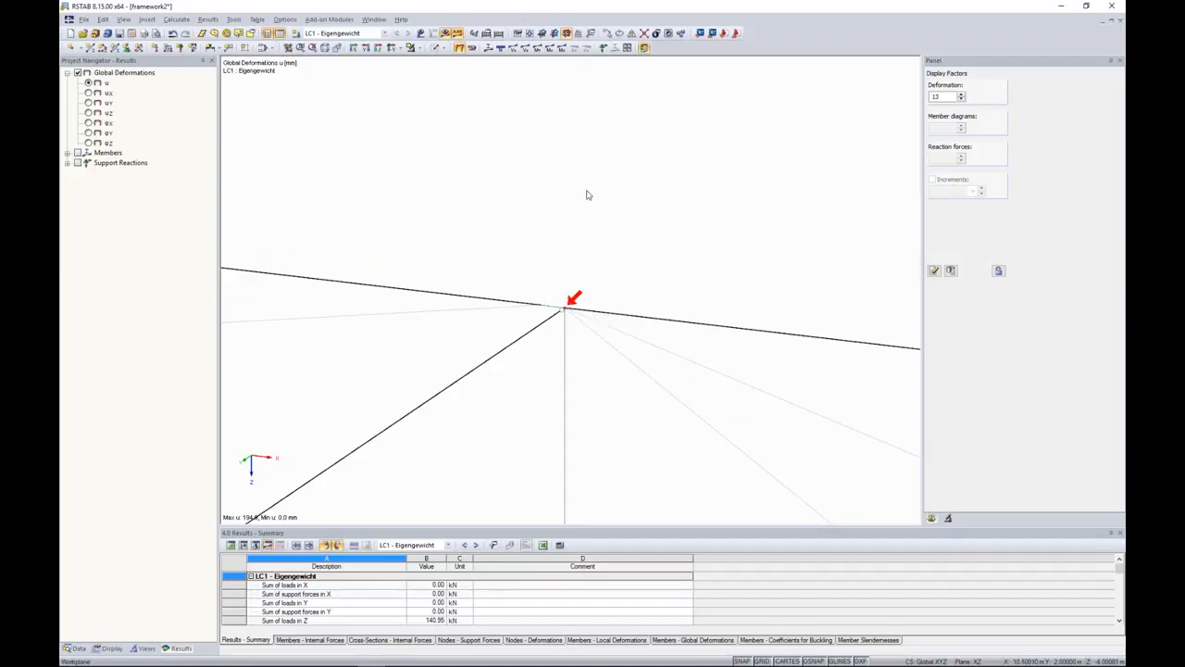
pyautogui.doubleClick(565, 311)
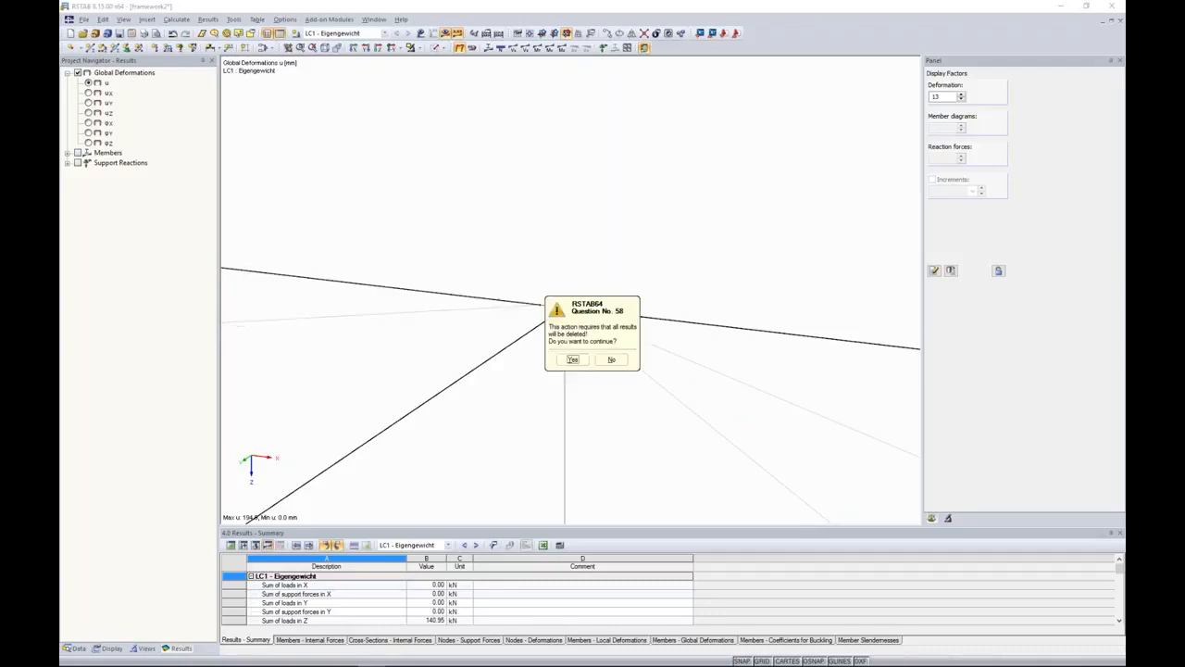
pyautogui.click(572, 359)
# Run the Identical Nodes model check again and unite the duplicate nodes and supports, deleting the unused nodes.
pyautogui.scroll(-5, 632, 238)
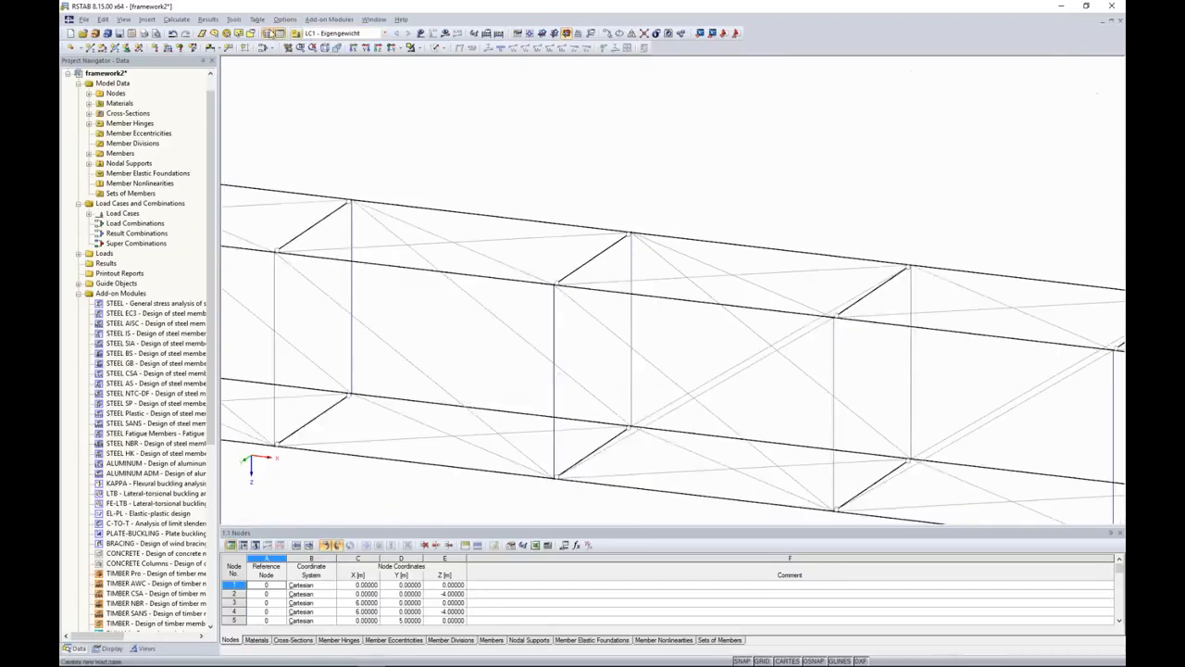
pyautogui.click(233, 18)
pyautogui.moveTo(280, 140)
pyautogui.click(454, 140)
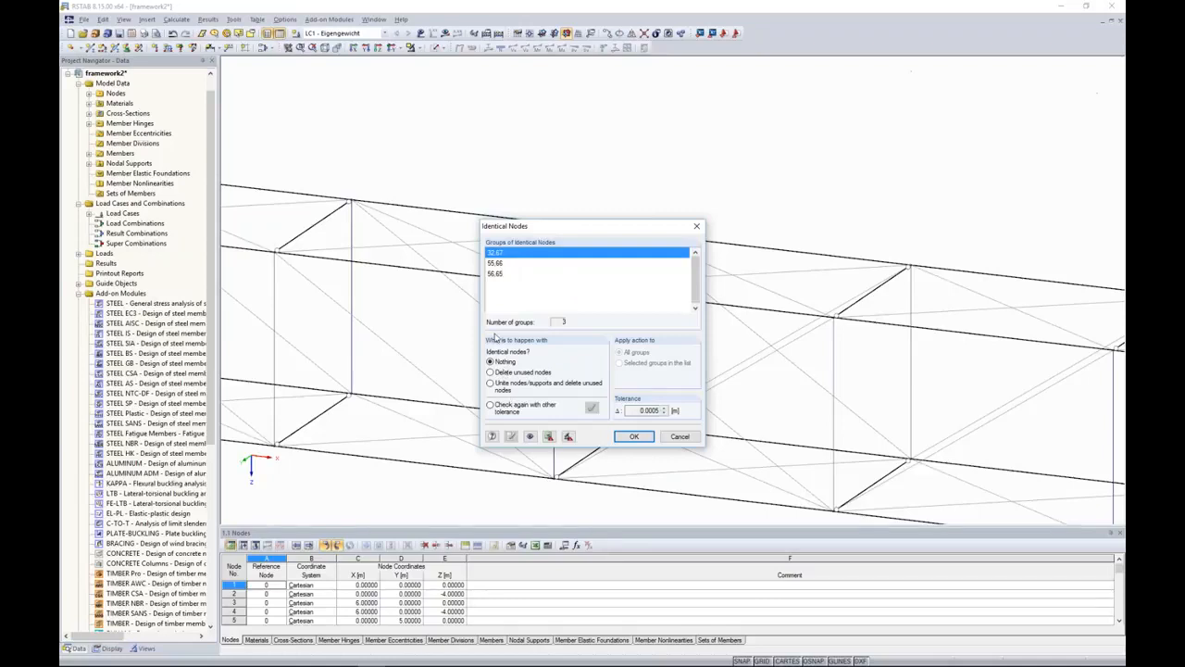
pyautogui.click(510, 387)
pyautogui.click(634, 437)
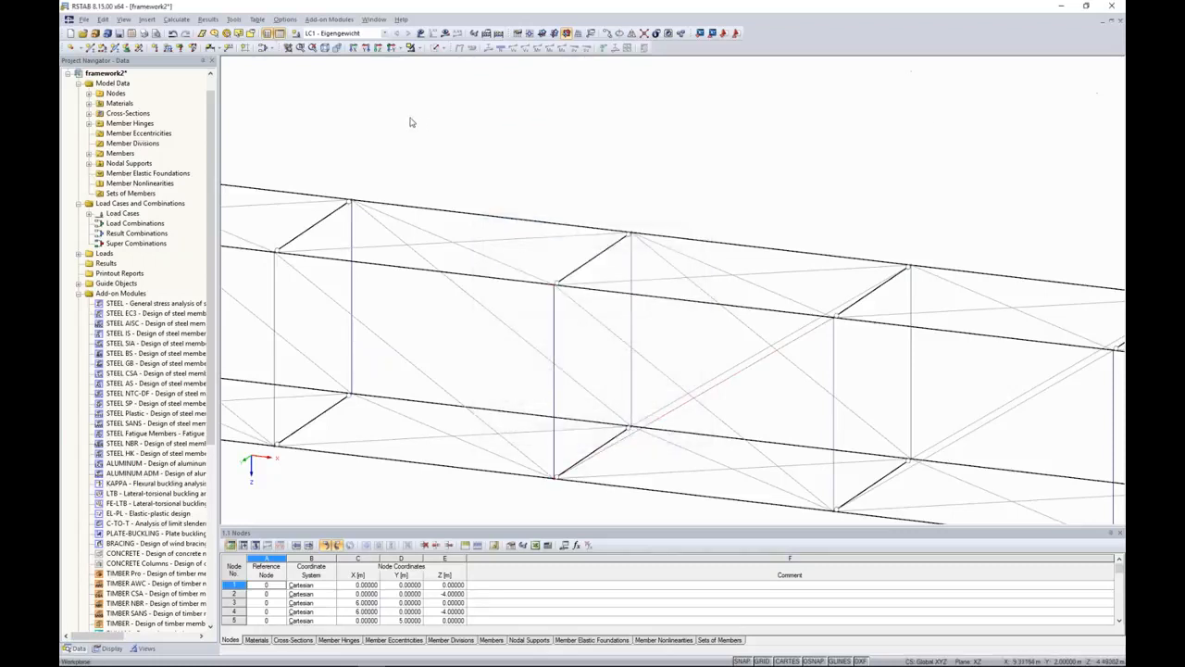
# Recalculate load case LC1 and examine the global deformations of the bridge between the two frames.
pyautogui.click(445, 33)
pyautogui.click(575, 358)
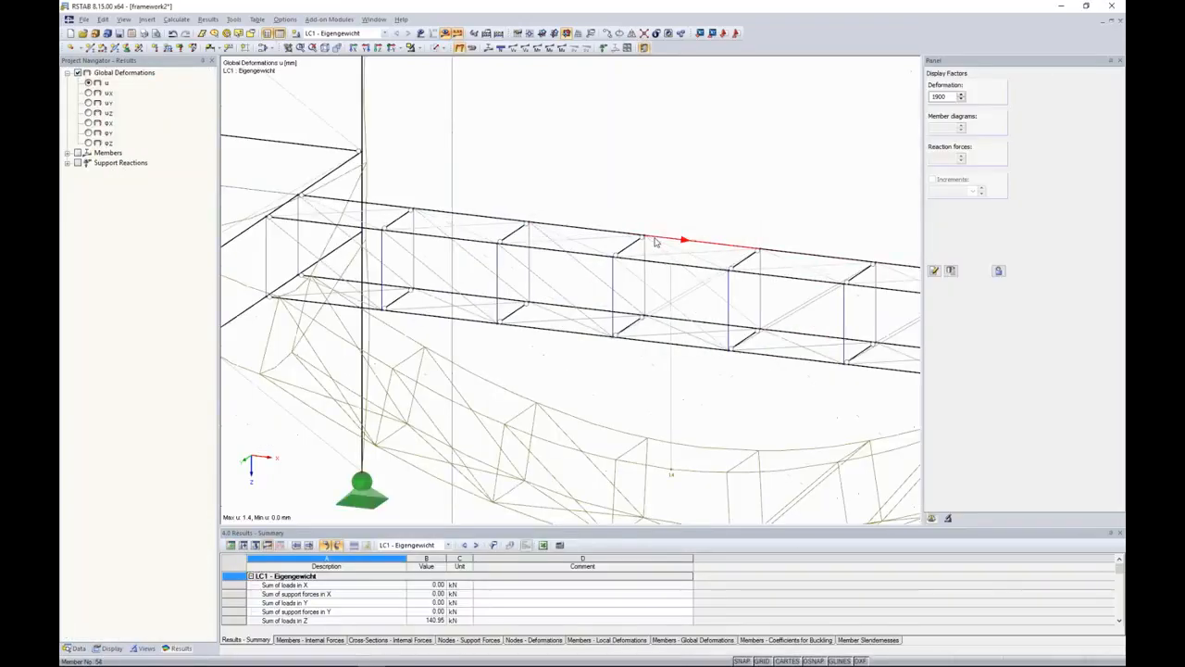
pyautogui.scroll(-5, 655, 241)
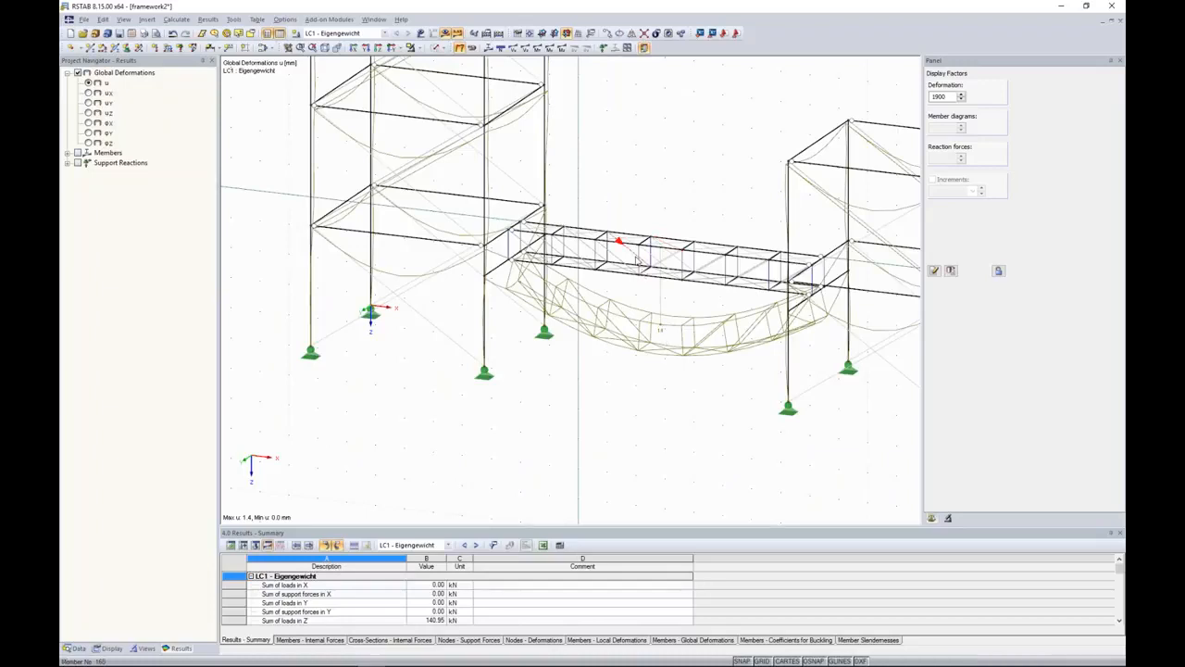
pyautogui.scroll(-4, 632, 258)
pyautogui.moveTo(787, 187); pyautogui.dragTo(728, 272, button='middle')
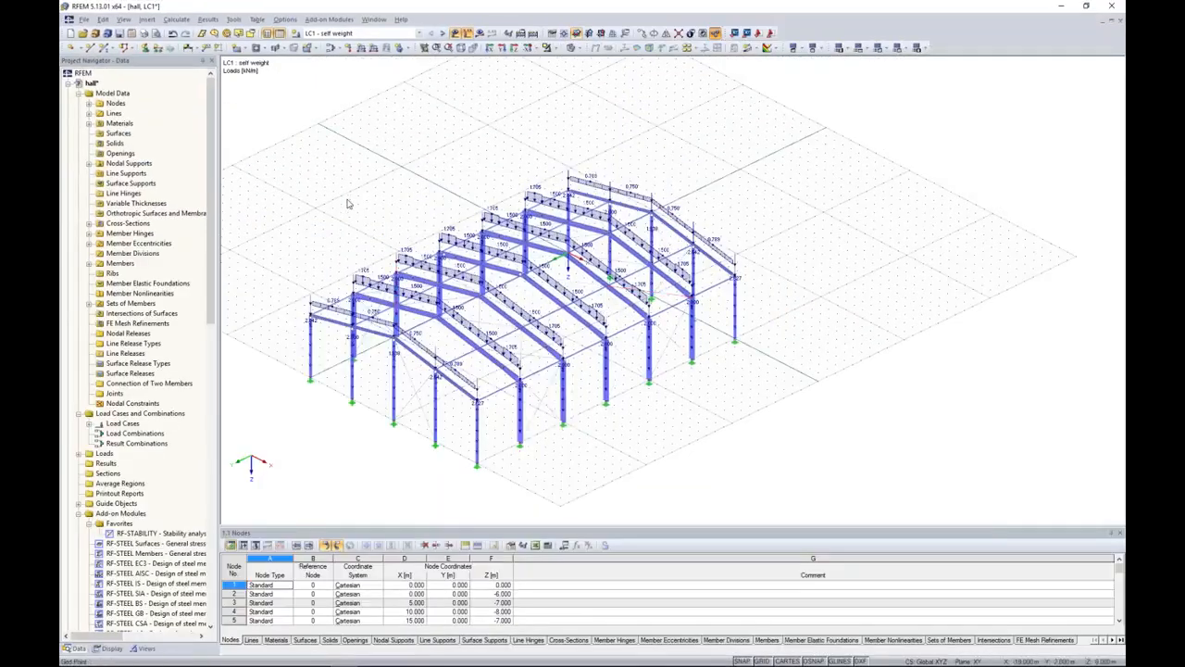
# In RFEM's hall model, review the global calculation parameters, including the exceptional handling of failing members.
pyautogui.click(176, 20)
pyautogui.click(213, 129)
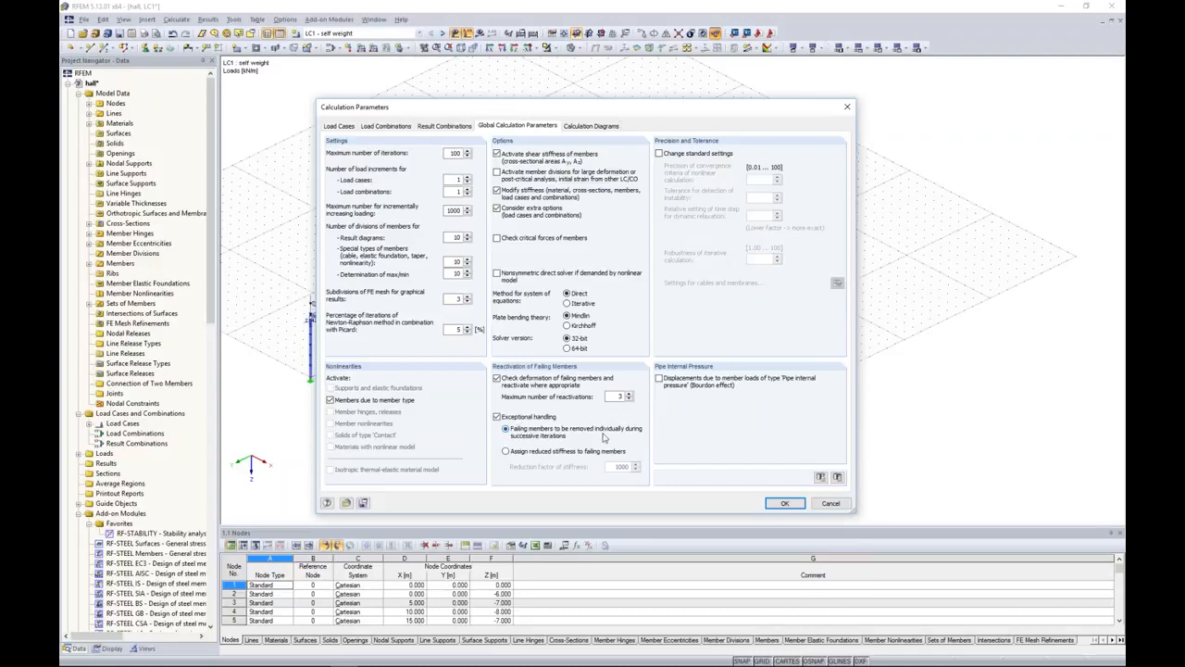
pyautogui.click(784, 503)
# Calculate load case LC1 of the hall, read the error message's hint on RF-STABILITY and inspect the marked unstable FE mesh node.
pyautogui.click(478, 33)
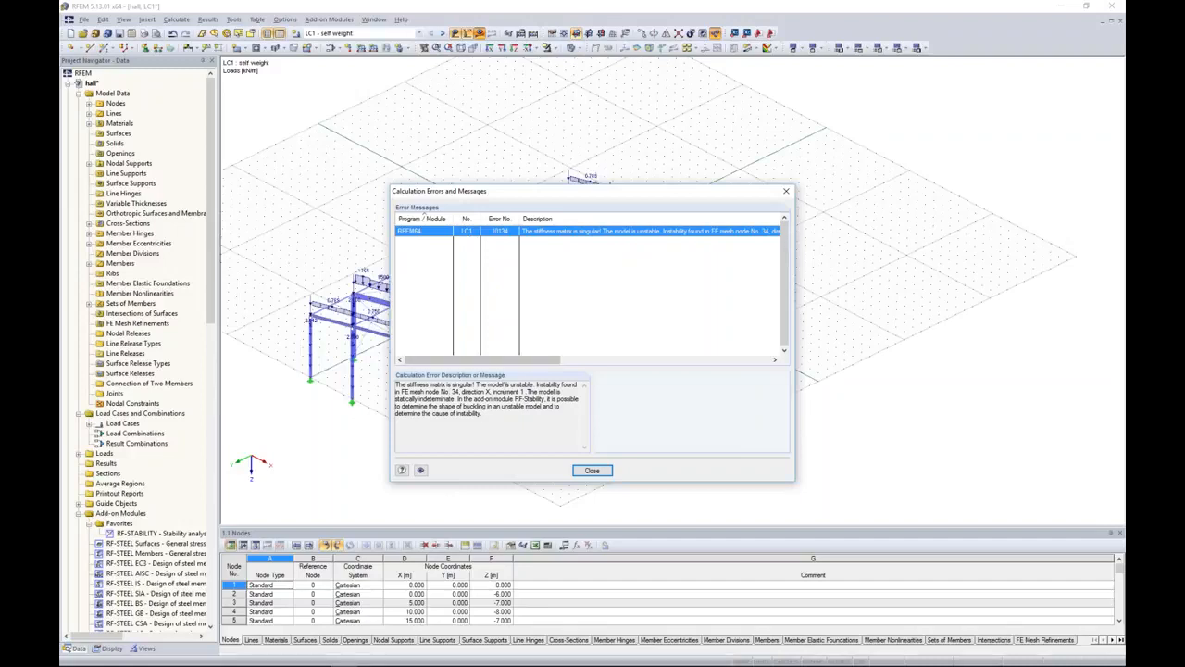
pyautogui.moveTo(457, 399); pyautogui.dragTo(541, 399)
pyautogui.click(475, 399)
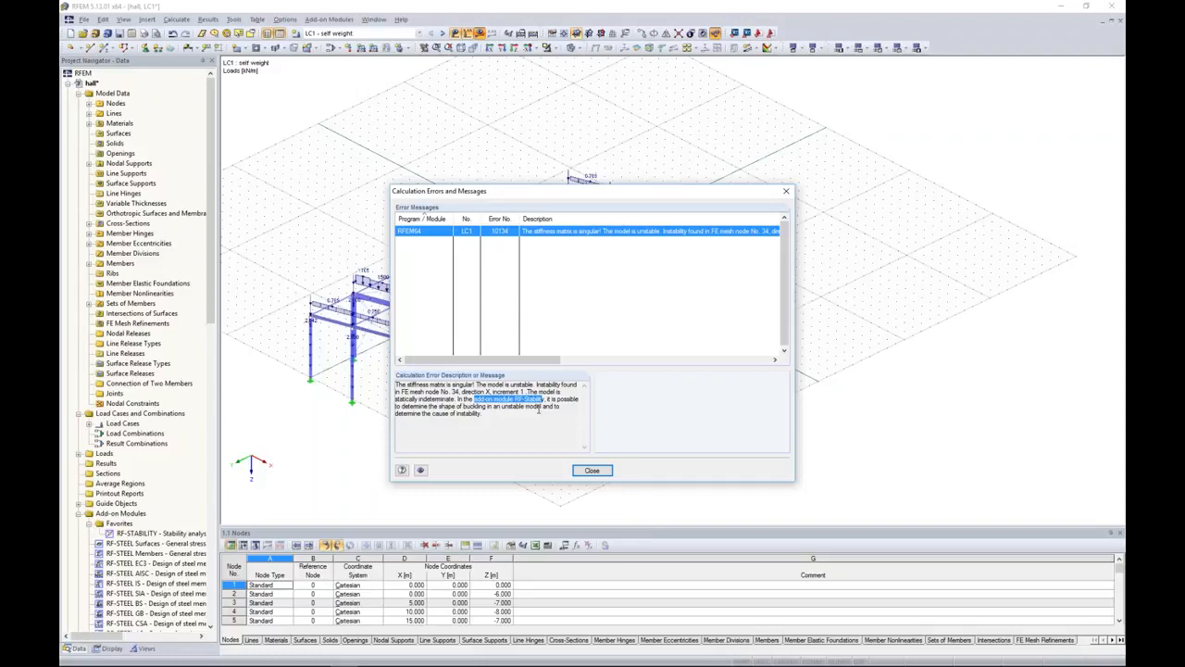
pyautogui.click(593, 471)
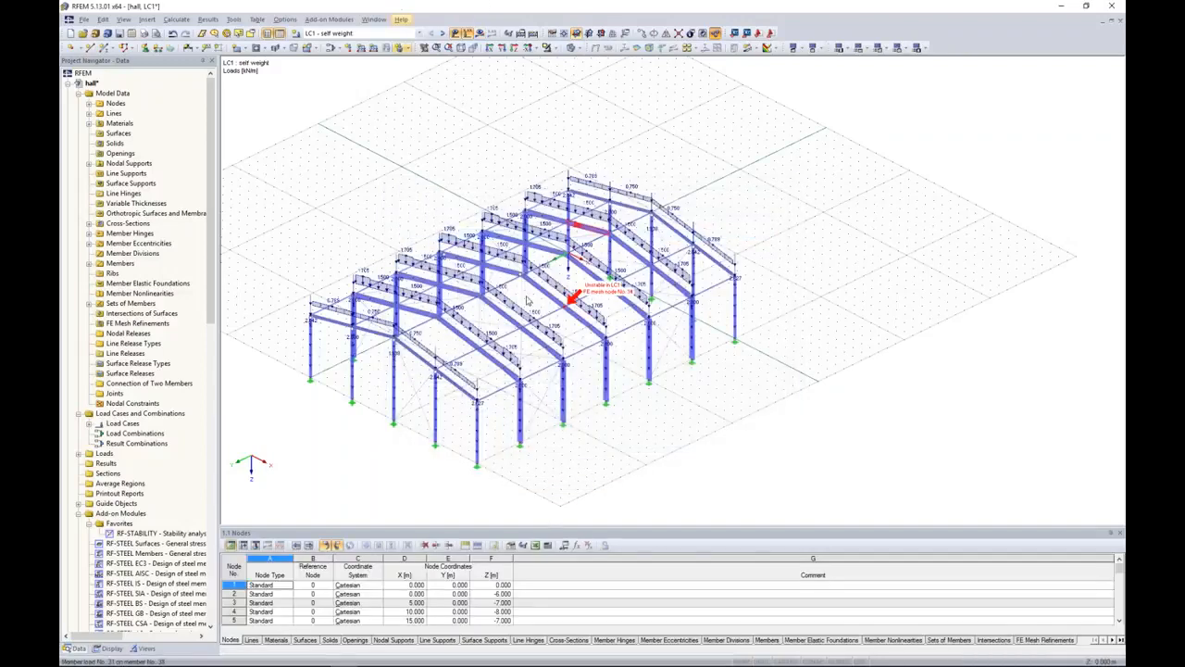
pyautogui.scroll(2, 571, 306)
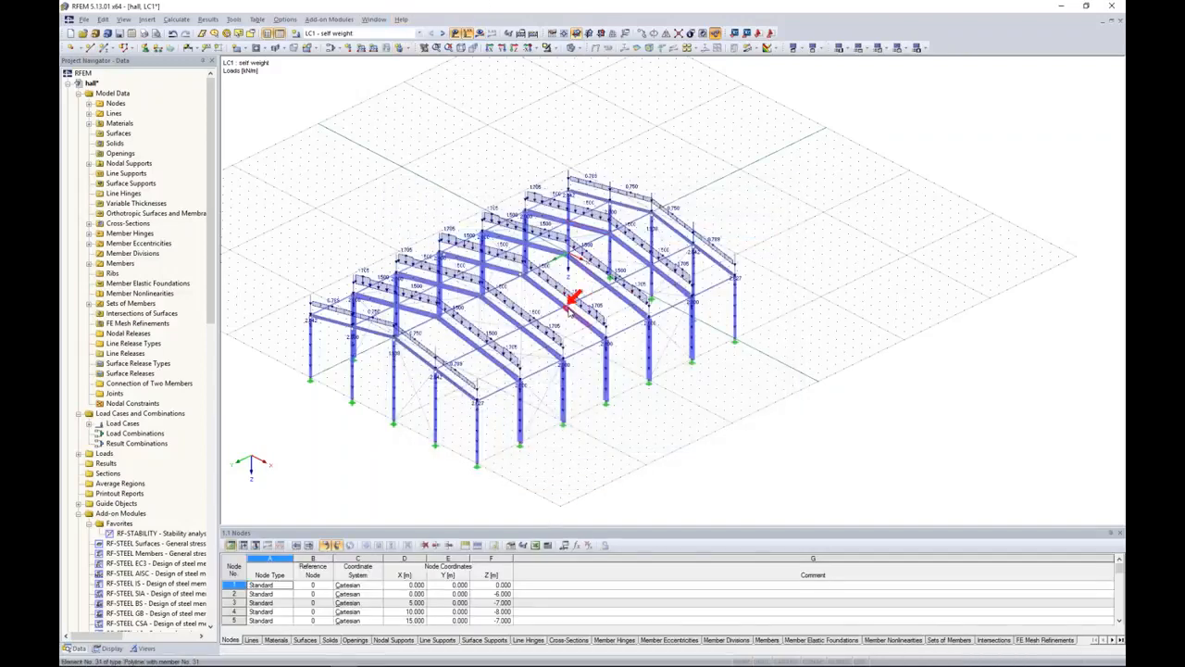
pyautogui.scroll(3, 571, 307)
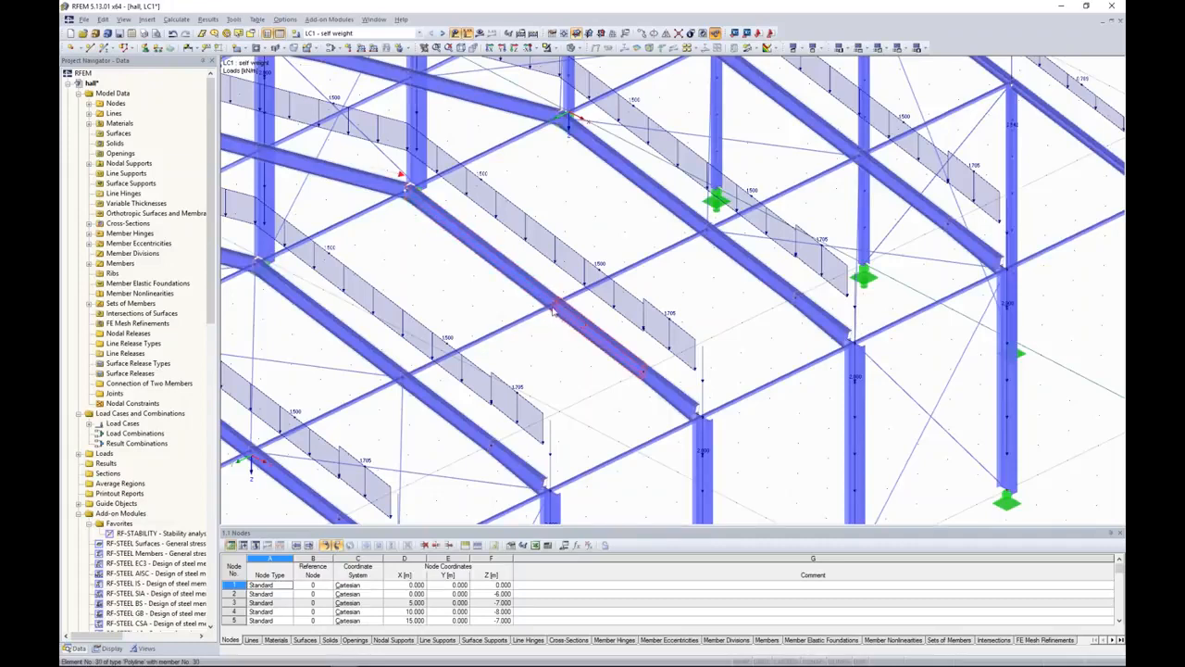
pyautogui.scroll(-6, 564, 308)
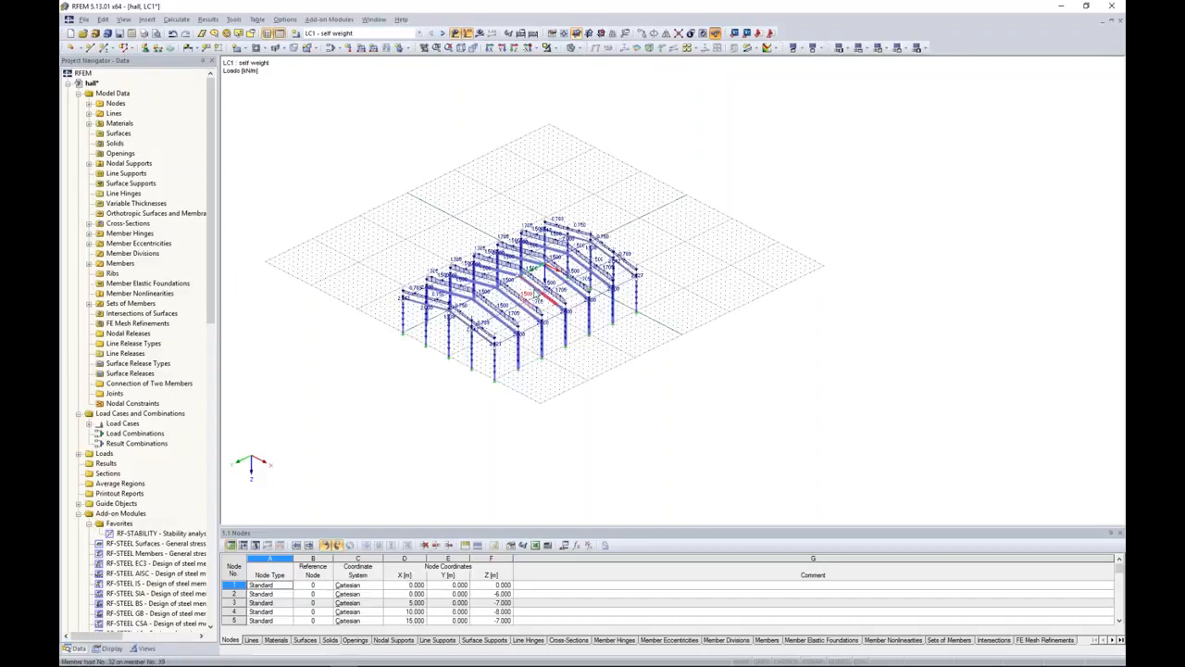
pyautogui.scroll(5, 537, 294)
pyautogui.scroll(-2, 430, 287)
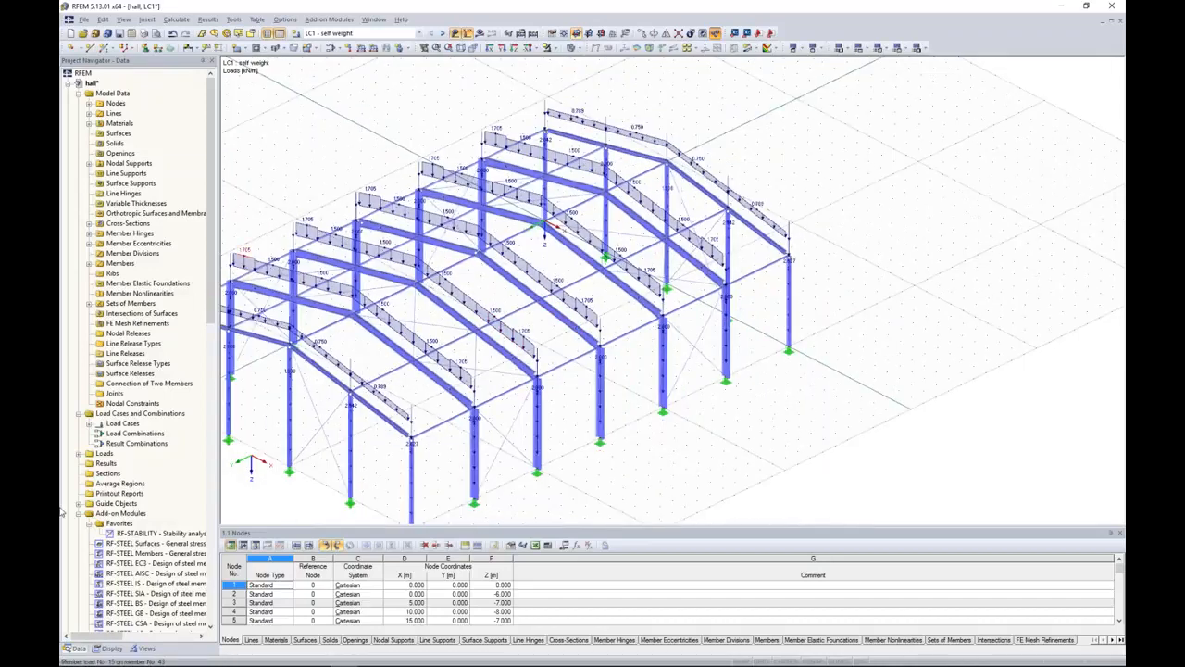
# Run the RF-STABILITY analysis with the option to calculate the eigenvector for an unstable model activated.
pyautogui.doubleClick(158, 534)
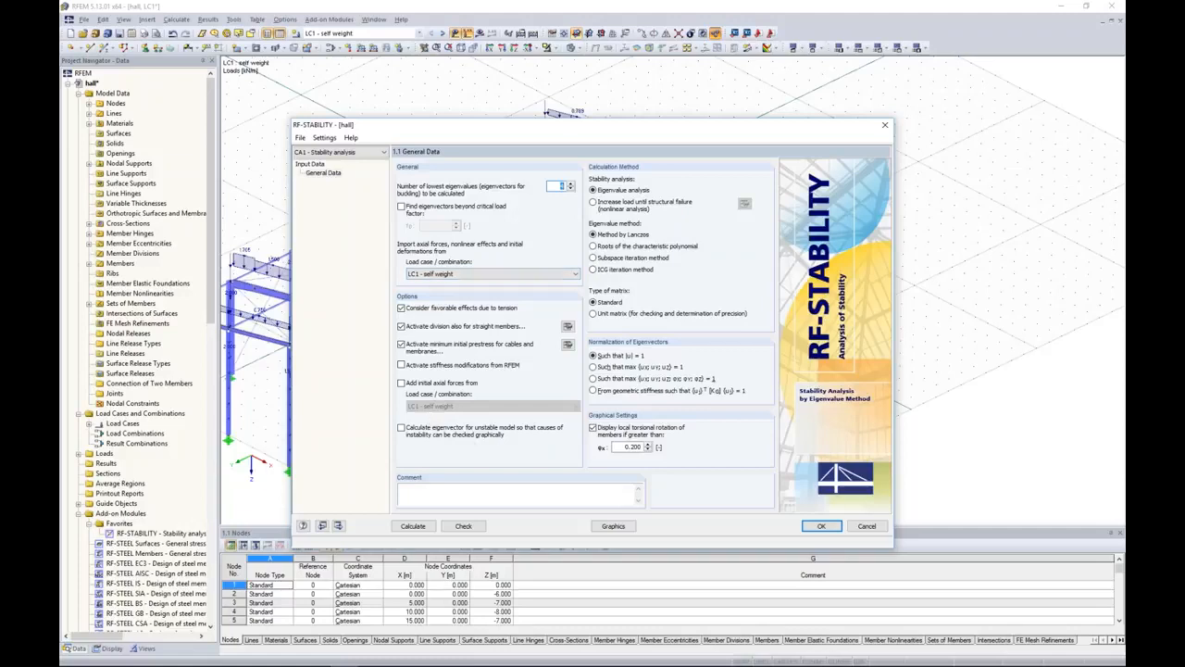
pyautogui.click(480, 432)
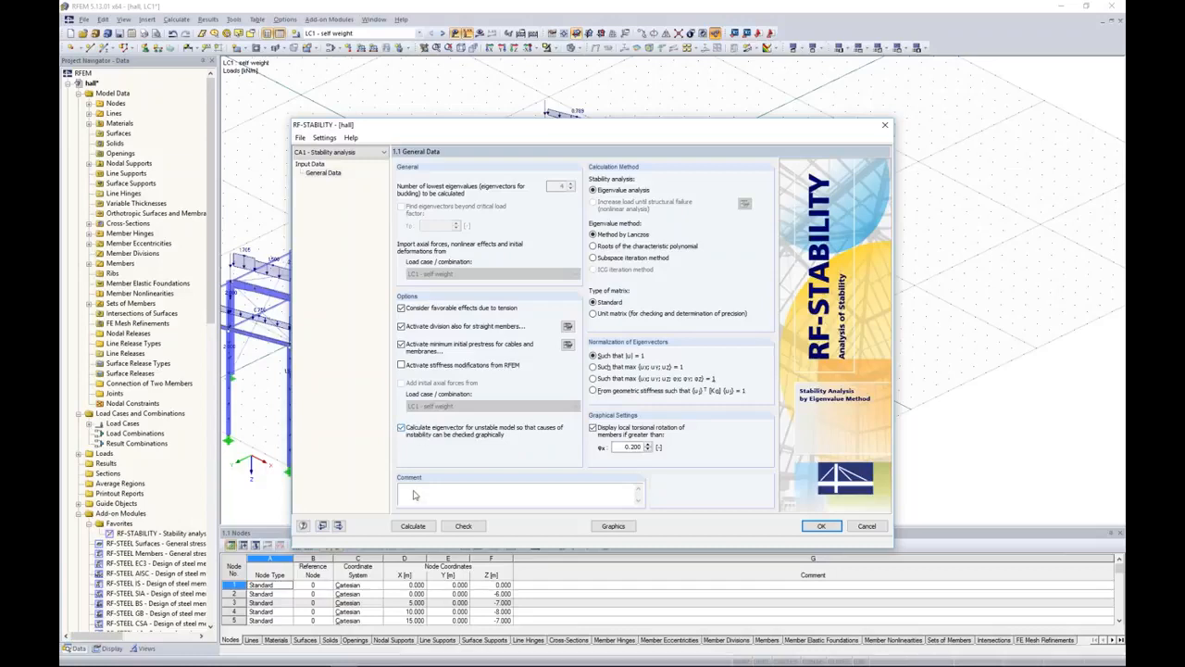
pyautogui.click(416, 528)
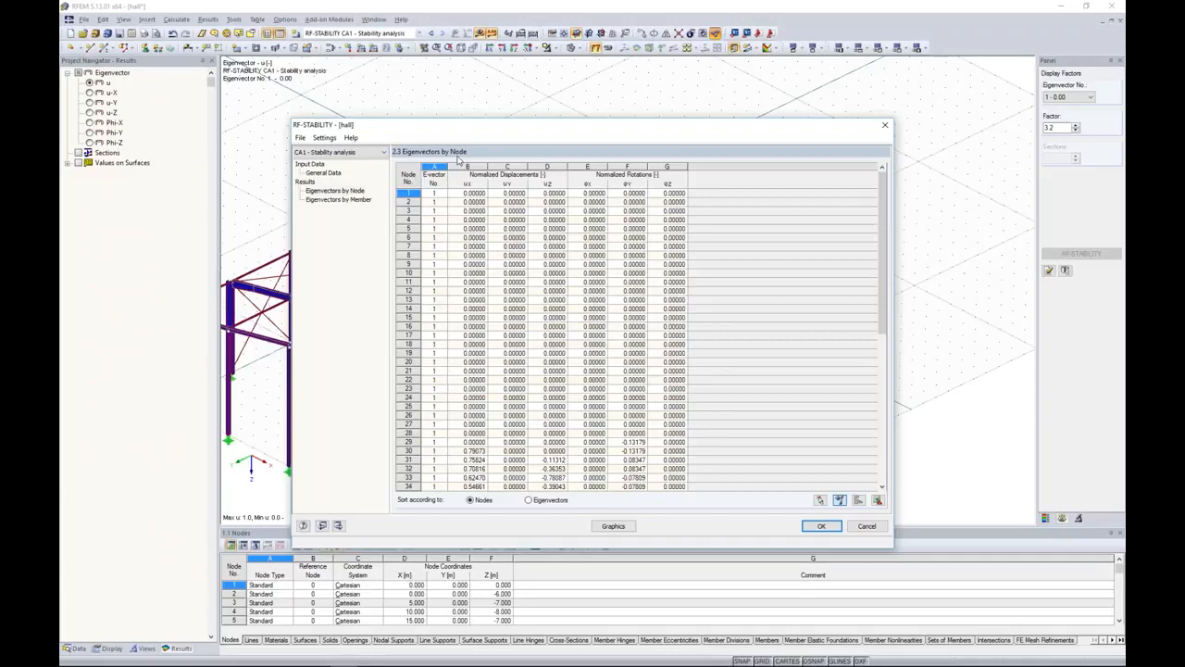
# Review the Eigenvectors by Node table and highlight the displacement and rotation values of nodes 29 to 35.
pyautogui.moveTo(467, 193); pyautogui.dragTo(678, 480)
pyautogui.click(670, 265)
pyautogui.scroll(-3, 711, 306)
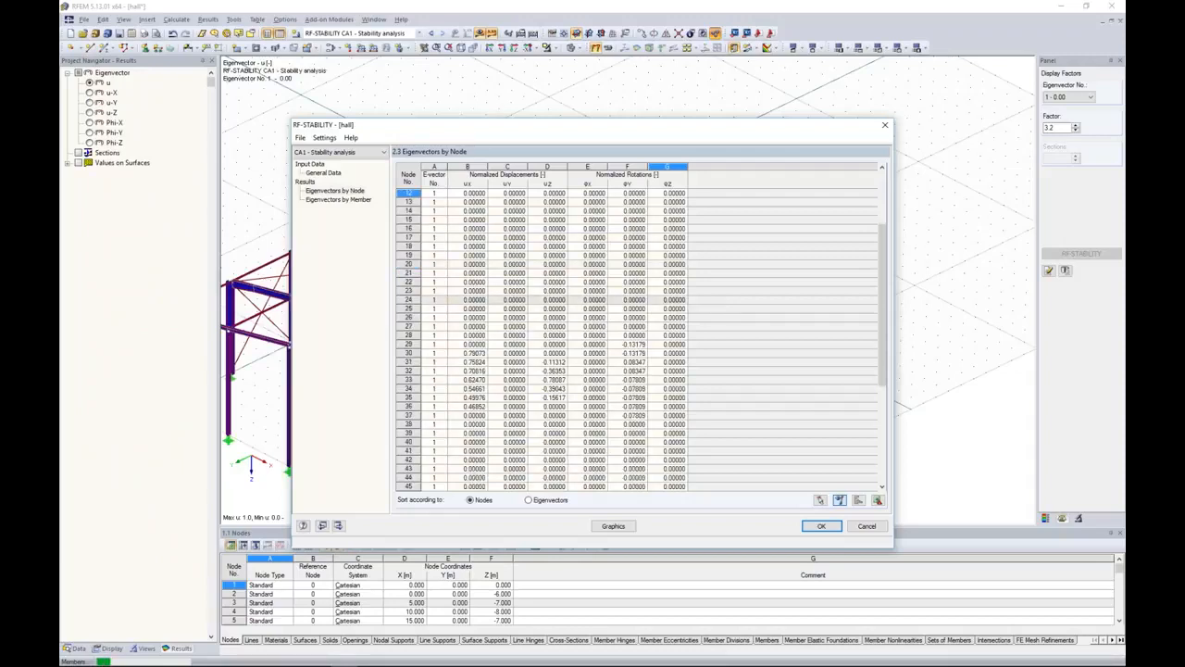
pyautogui.moveTo(471, 344); pyautogui.dragTo(676, 398)
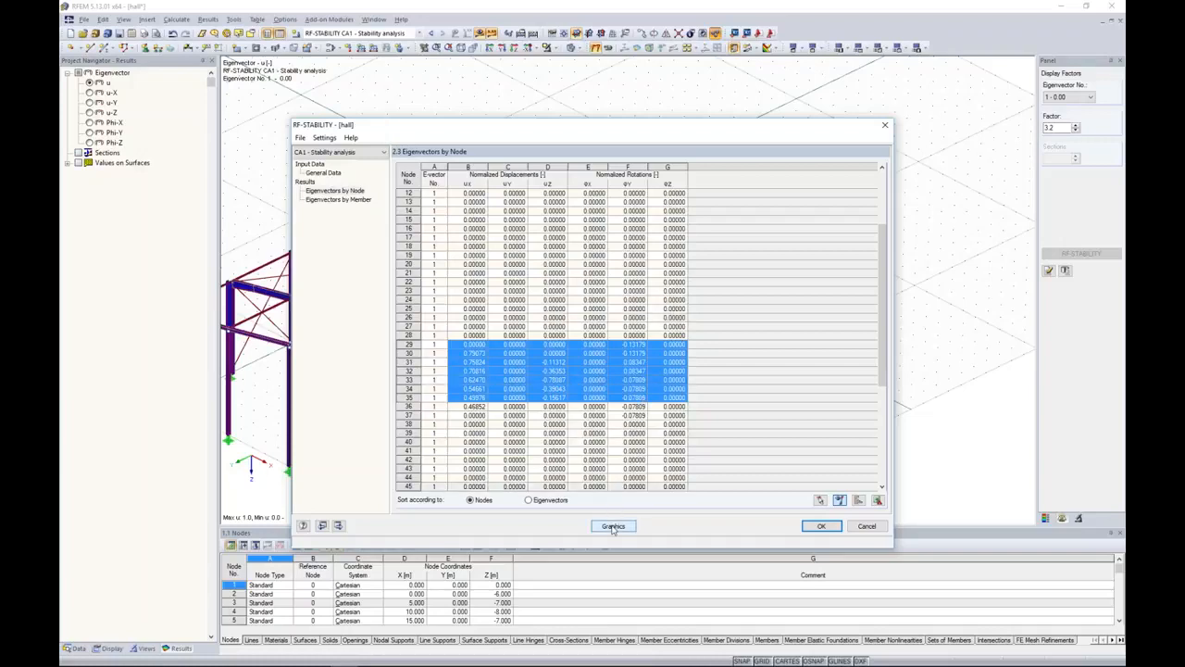
# Display the eigenvector graphically and examine the tilting middle frame of the hall from several sides.
pyautogui.click(613, 526)
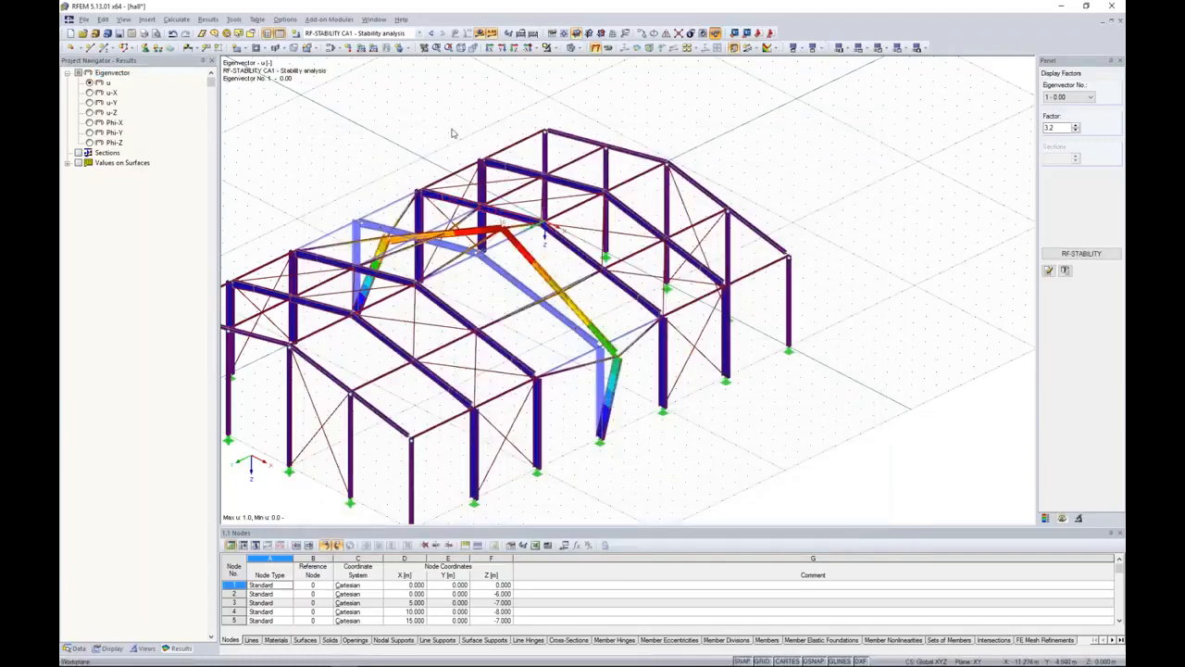
pyautogui.keyDown('ctrl'); pyautogui.moveTo(798, 234); pyautogui.dragTo(408, 211, button='middle'); pyautogui.keyUp('ctrl')
pyautogui.scroll(5, 422, 206)
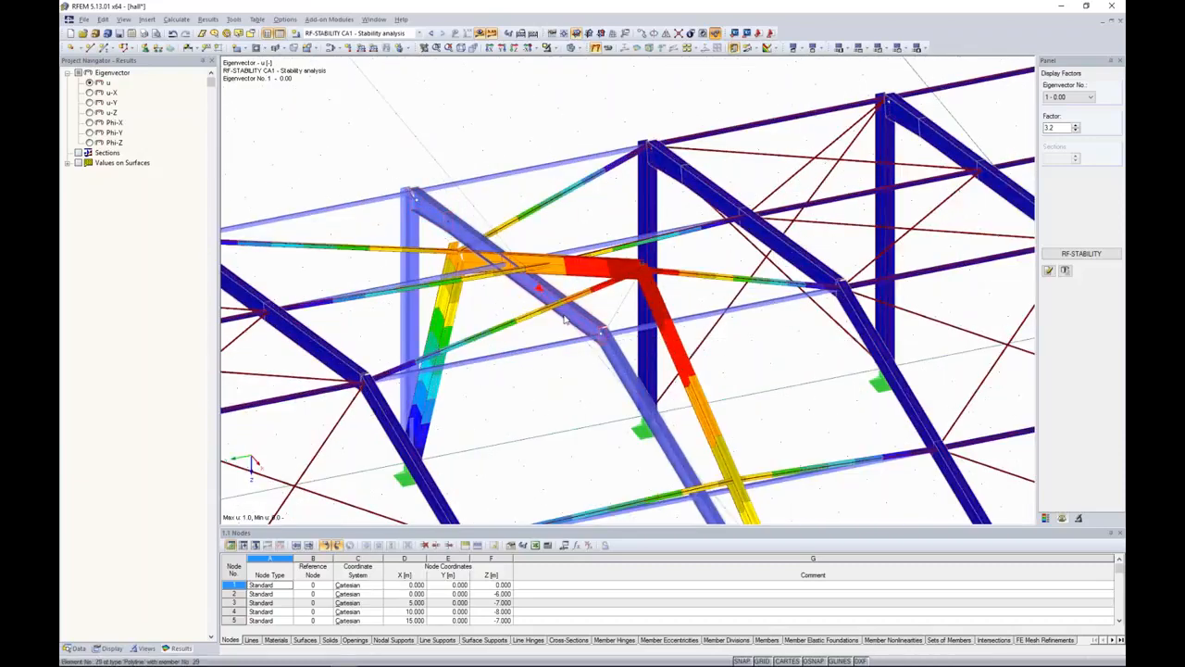
pyautogui.scroll(-6, 565, 317)
pyautogui.keyDown('ctrl'); pyautogui.moveTo(565, 317); pyautogui.dragTo(704, 377, button='middle'); pyautogui.keyUp('ctrl')
pyautogui.keyDown('ctrl'); pyautogui.moveTo(672, 376); pyautogui.dragTo(511, 295, button='middle'); pyautogui.keyUp('ctrl')
pyautogui.scroll(5, 508, 293)
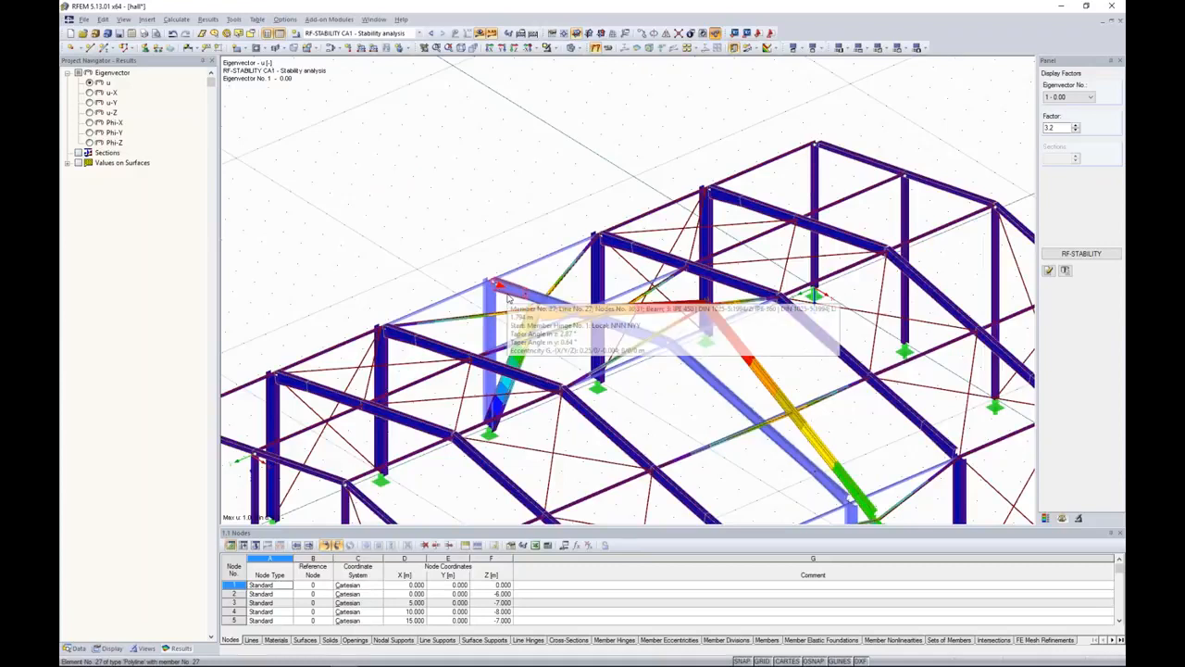
# Set the member start hinge of beam 27, at the eaves of the unstable frame, to None.
pyautogui.doubleClick(548, 417)
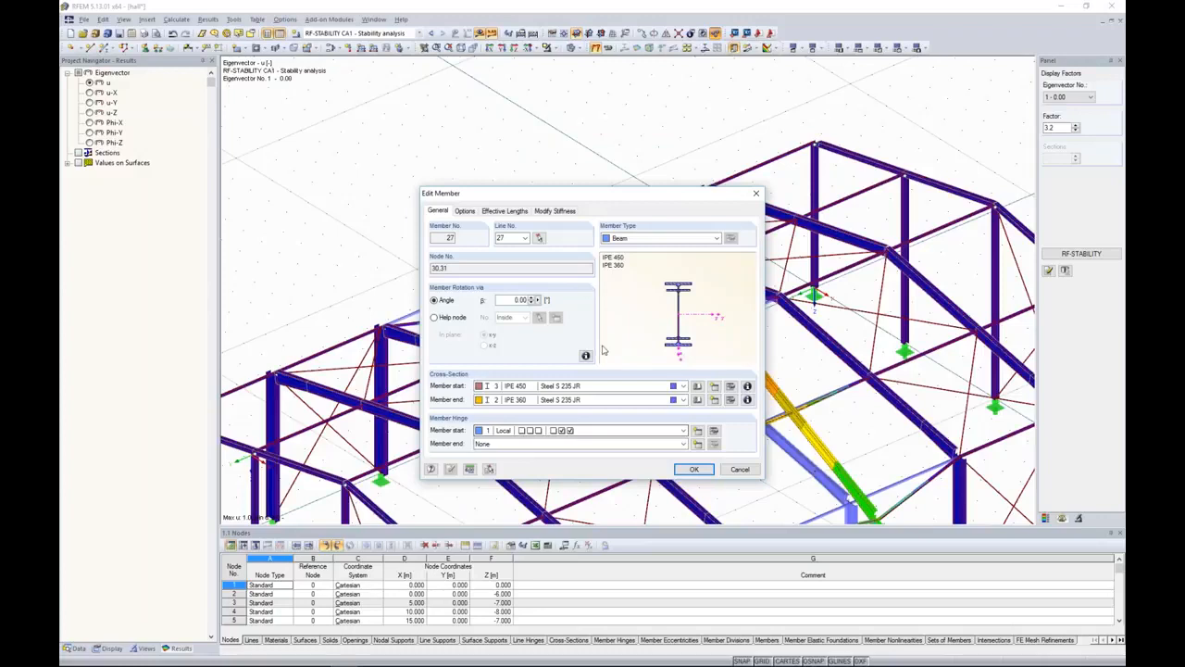
pyautogui.click(559, 431)
pyautogui.click(561, 445)
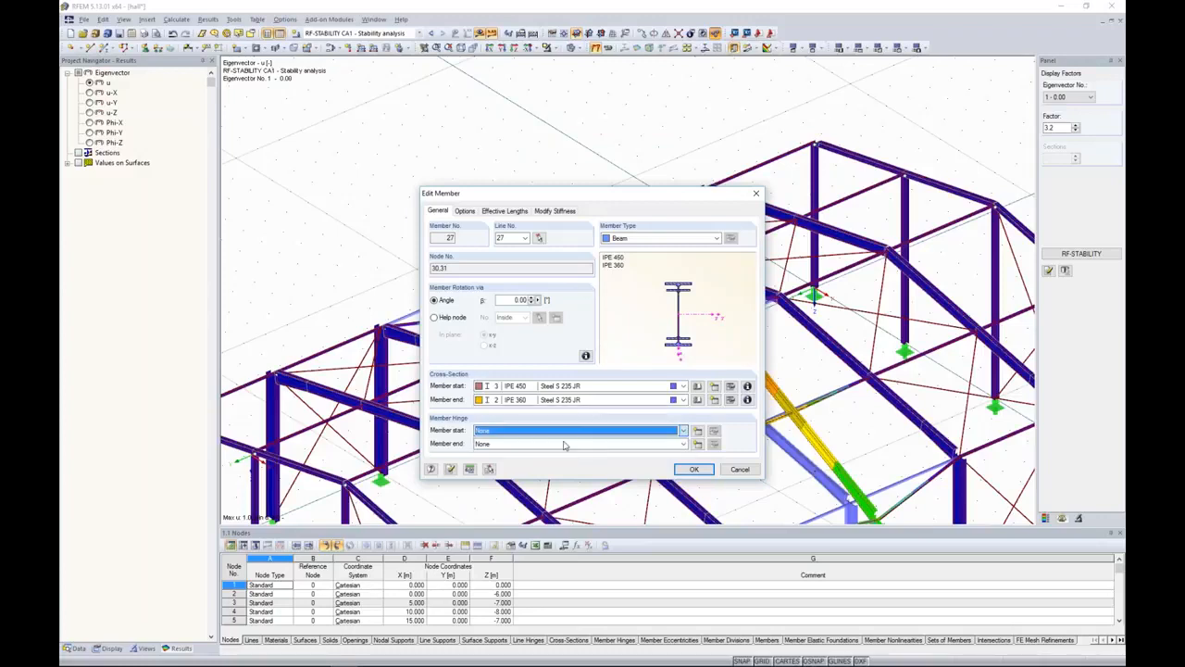
pyautogui.click(694, 468)
pyautogui.click(628, 363)
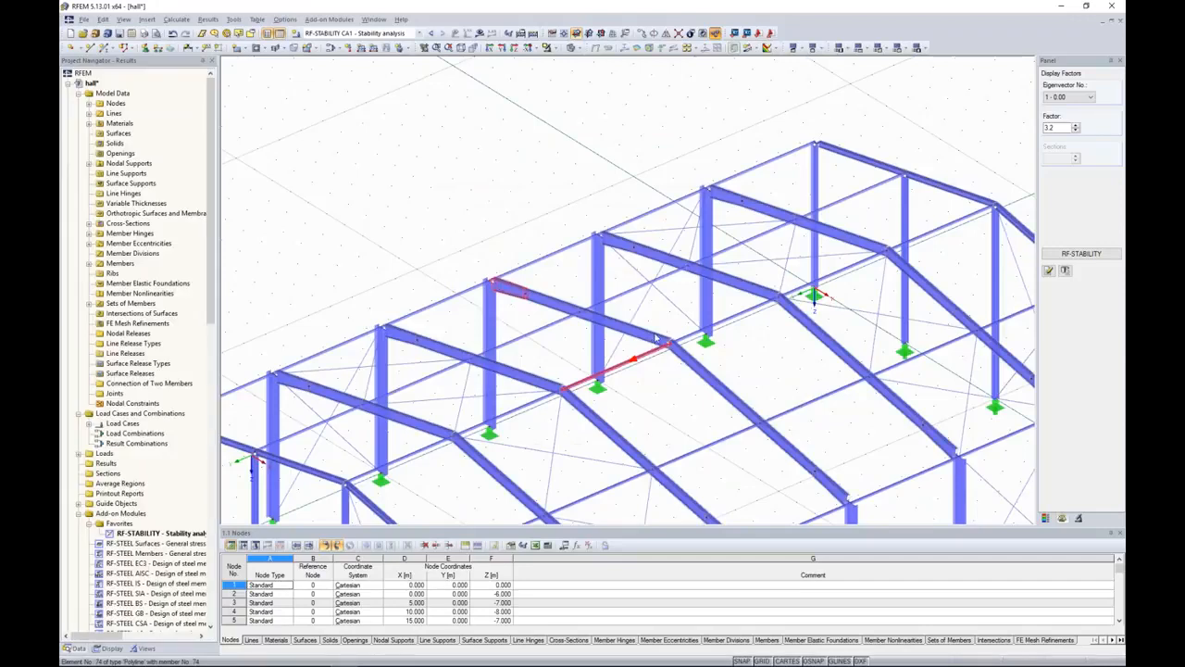
# Set the member end hinge of beam 29, at the ridge of the unstable frame, to None.
pyautogui.doubleClick(656, 338)
pyautogui.click(684, 443)
pyautogui.click(574, 454)
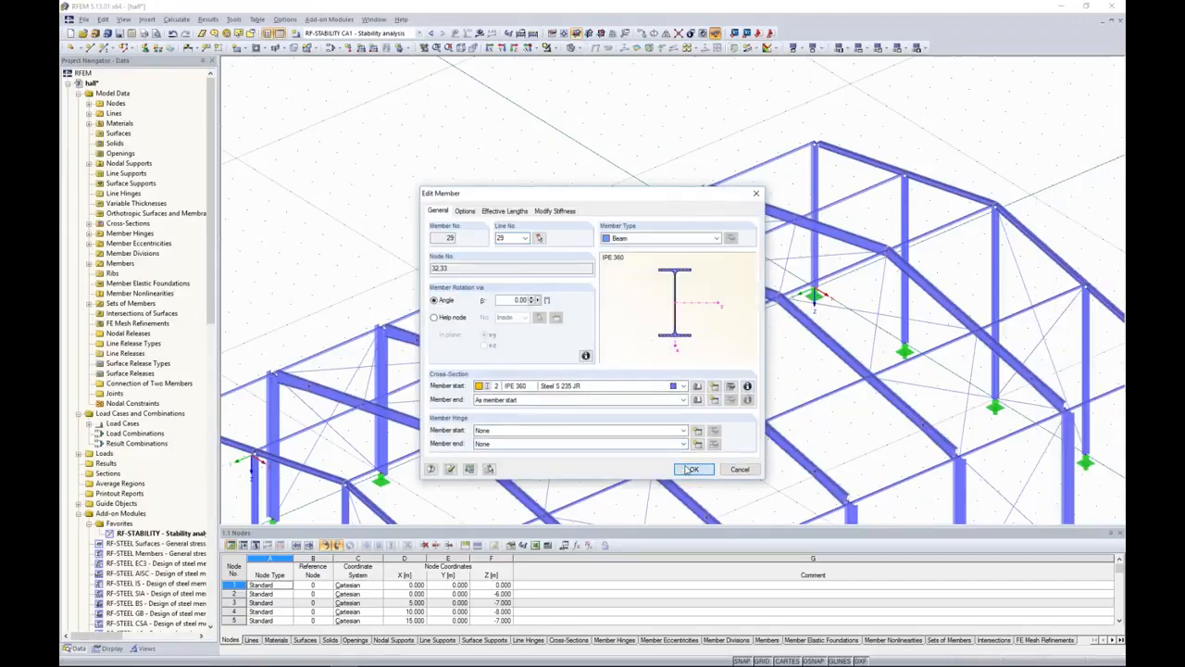
pyautogui.click(692, 470)
# Calculate load case LC1 - self weight and review the global deformations of the whole hall.
pyautogui.click(343, 36)
pyautogui.click(333, 43)
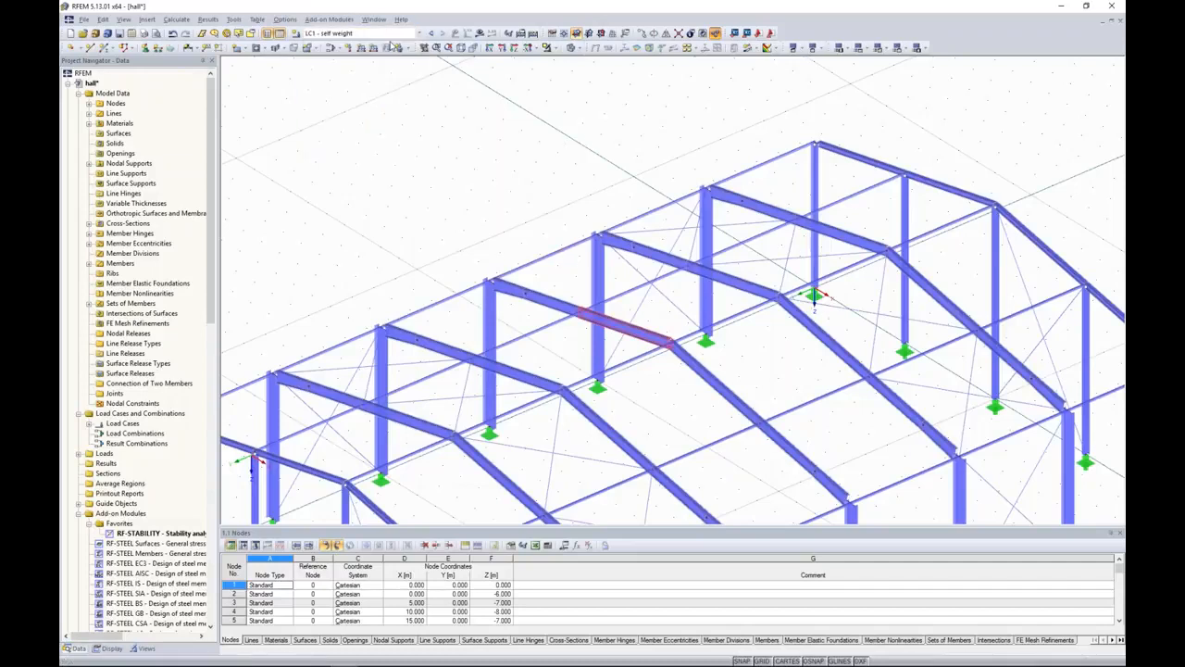
pyautogui.click(479, 34)
pyautogui.click(569, 354)
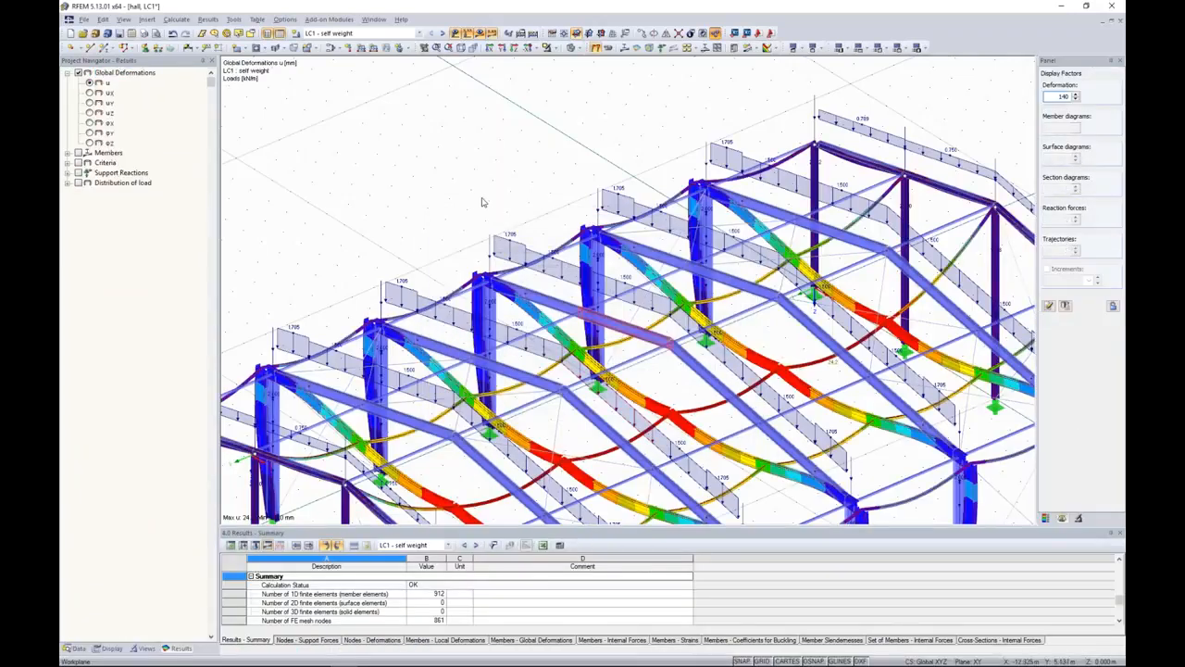
pyautogui.scroll(-5, 484, 200)
# Run RF-STABILITY for LC1 with the unstable-model eigenvector option off, dismiss the error and close the module.
pyautogui.click(79, 647)
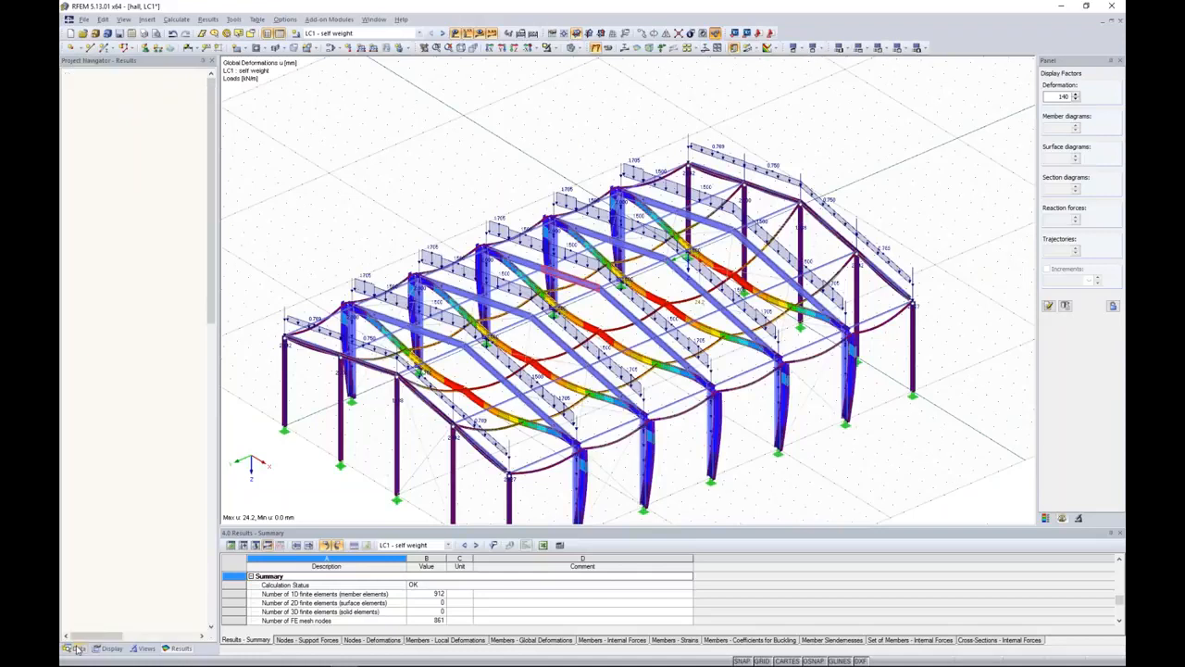
pyautogui.click(141, 536)
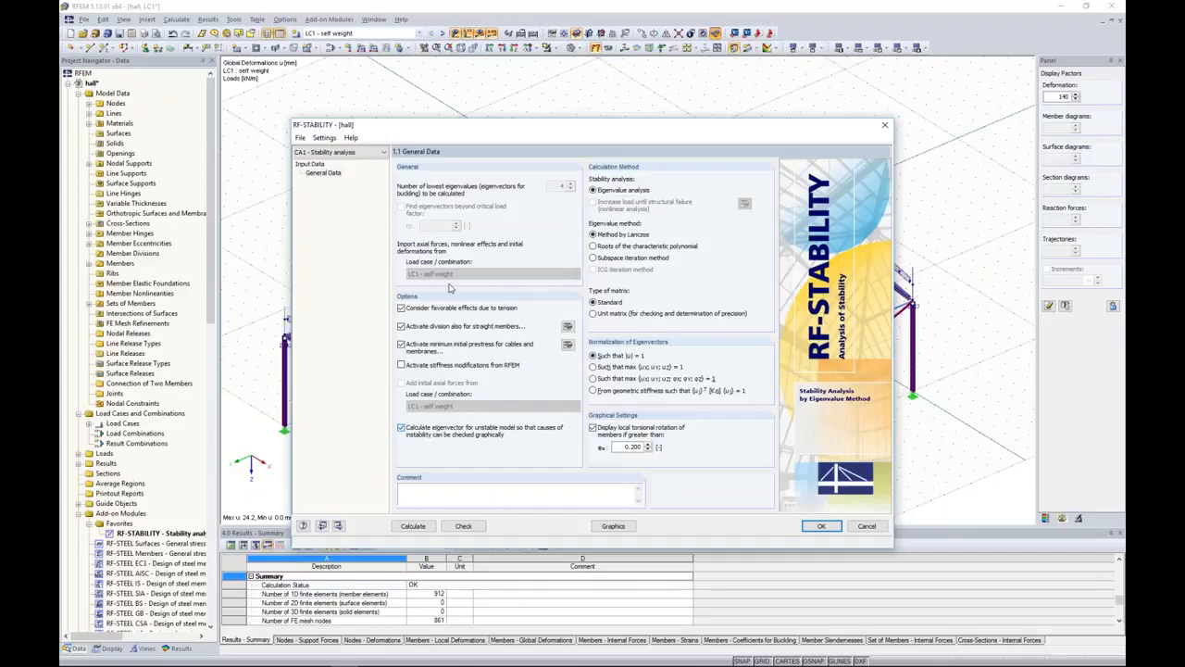
pyautogui.click(413, 527)
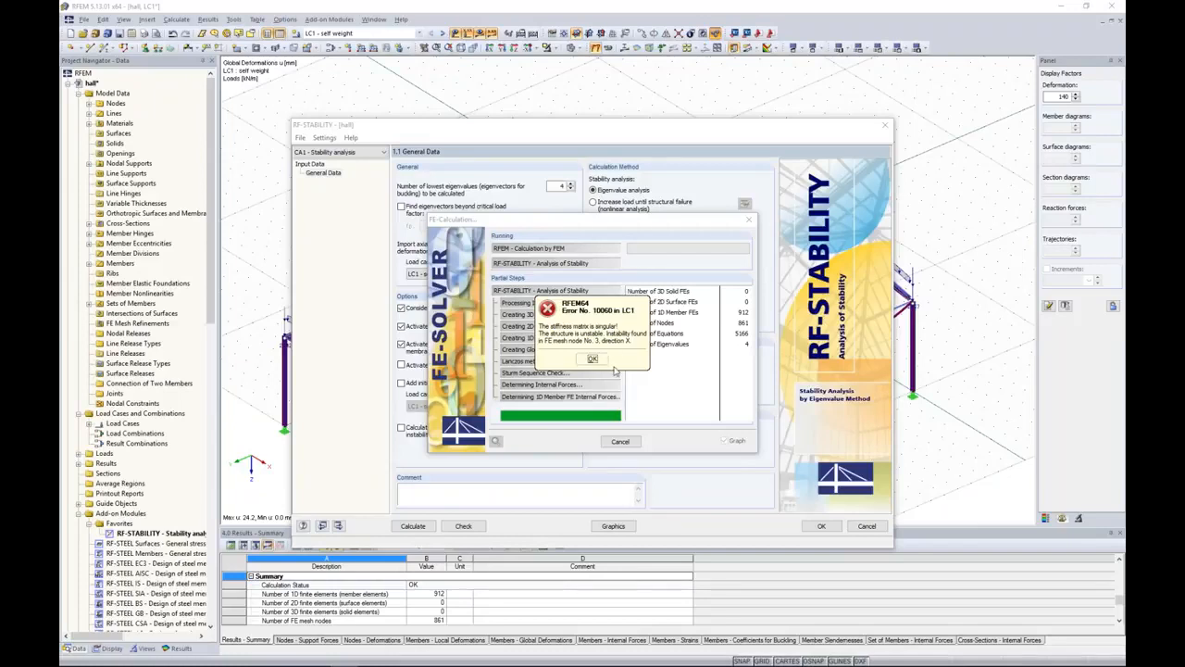
pyautogui.click(593, 358)
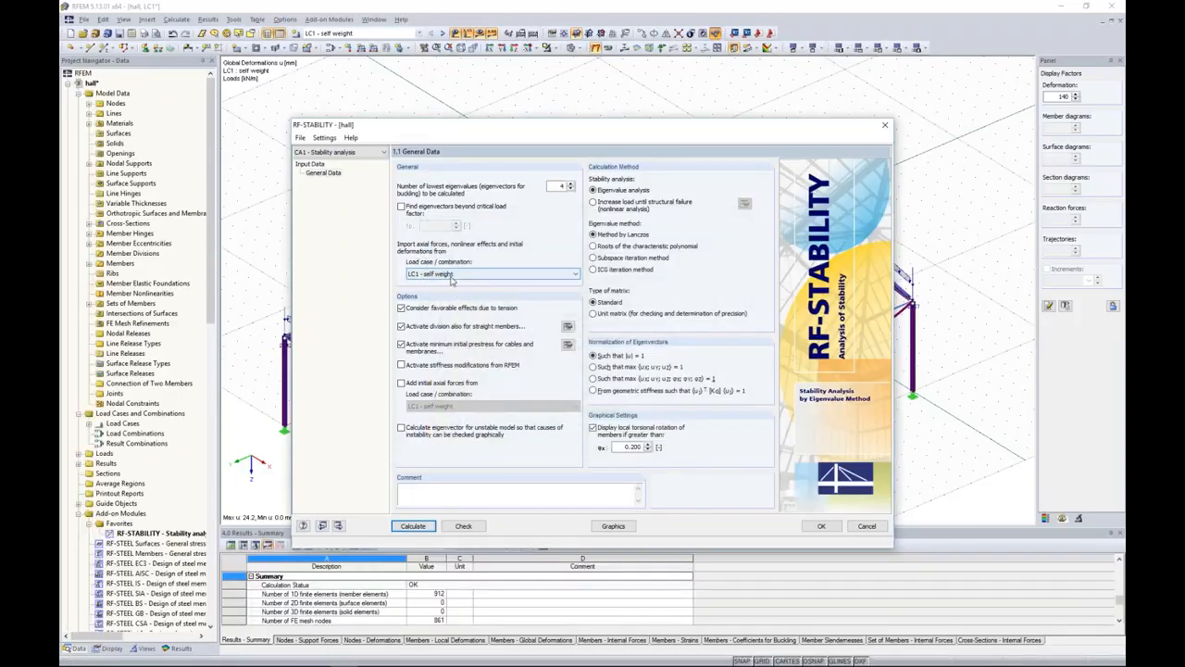
pyautogui.click(820, 527)
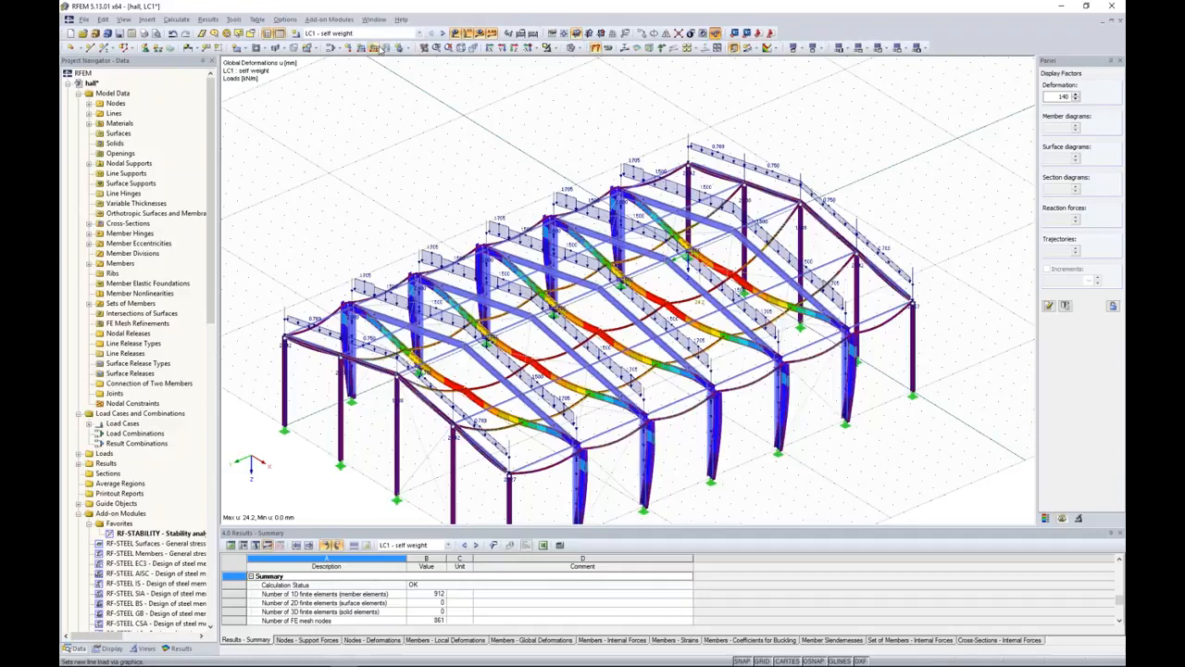
# Switch to the platform model and inspect its structure with the LC1 loads from another angle.
pyautogui.click(67, 84)
pyautogui.doubleClick(98, 94)
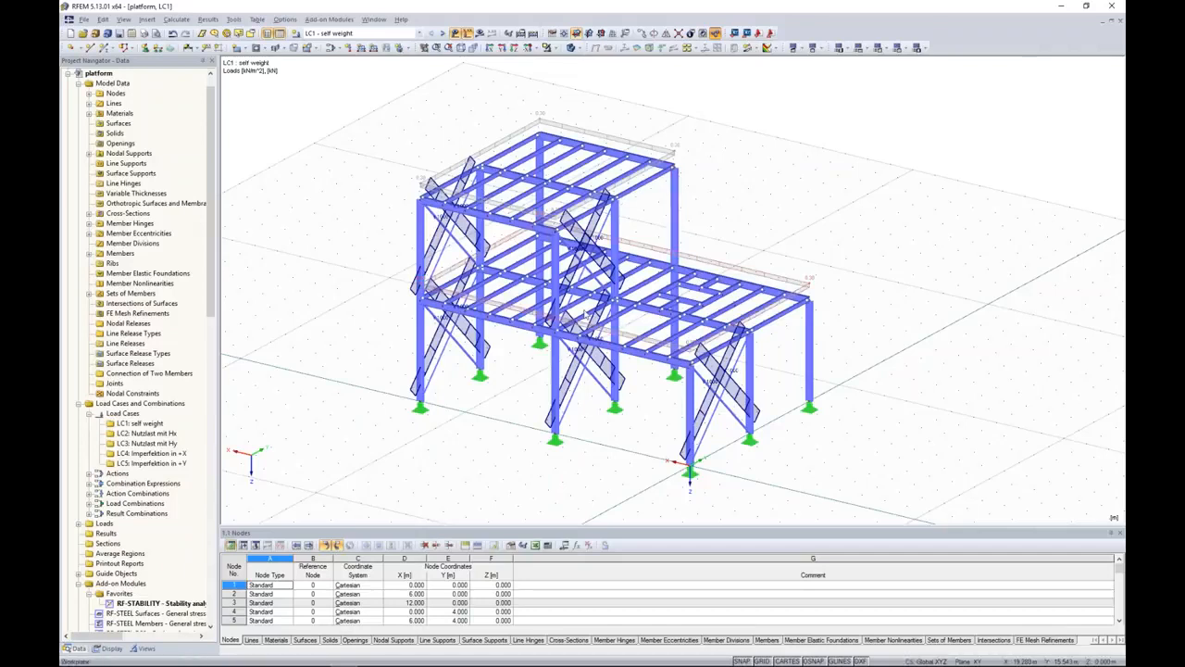
pyautogui.keyDown('ctrl'); pyautogui.moveTo(790, 222); pyautogui.dragTo(732, 225, button='middle'); pyautogui.keyUp('ctrl')
pyautogui.scroll(2, 478, 216)
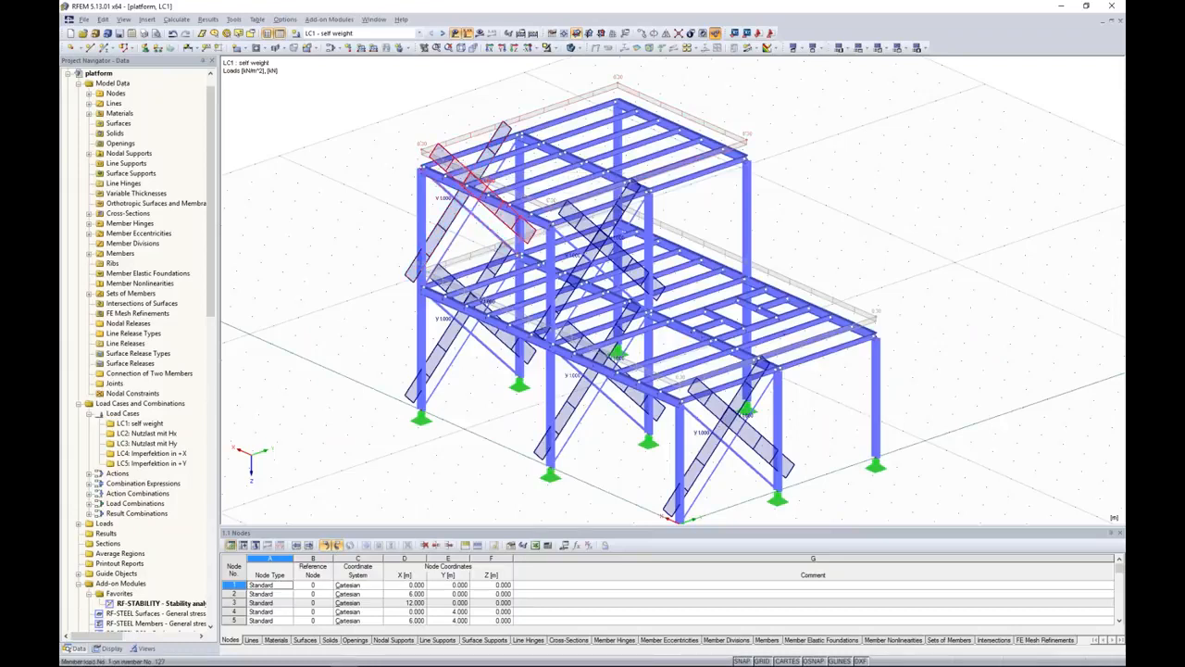
# Inspect the prestress load on the upper brace member 127 and the generated area load on the upper platform, leaving both unchanged.
pyautogui.doubleClick(471, 239)
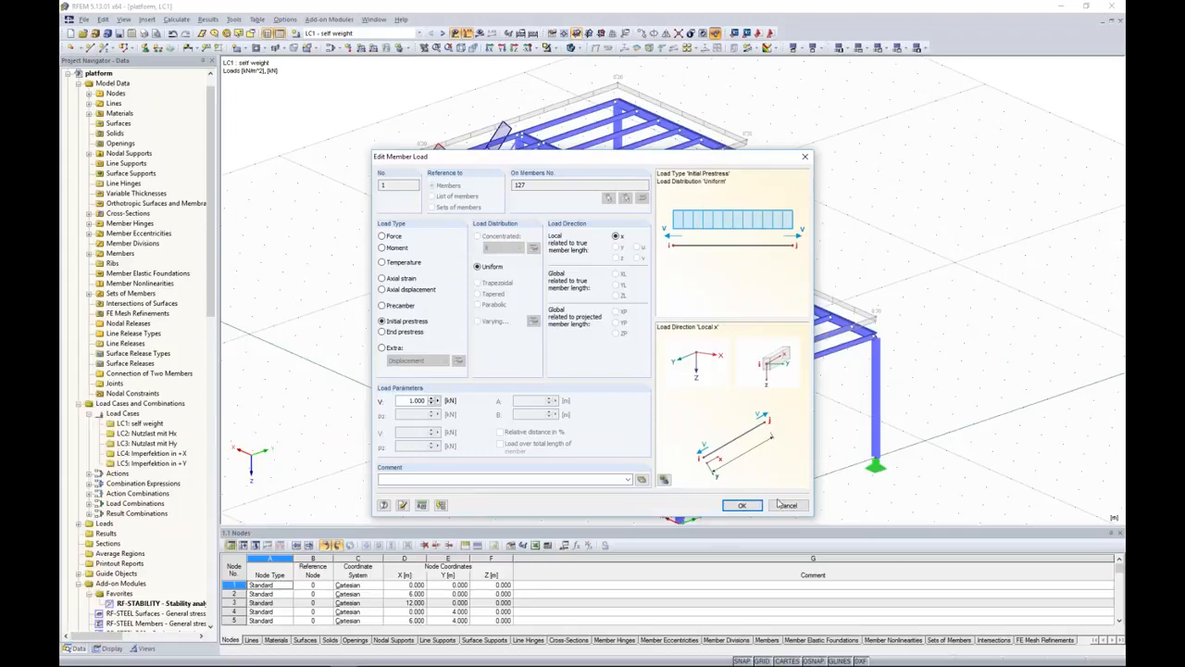
pyautogui.click(783, 505)
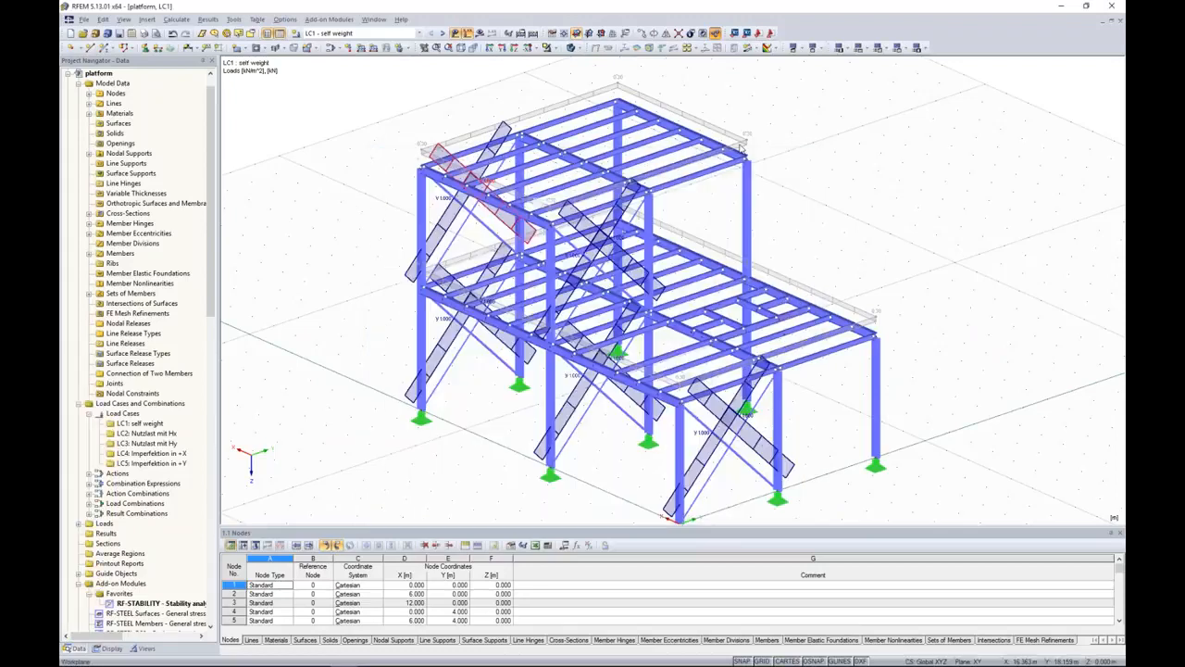
pyautogui.doubleClick(746, 141)
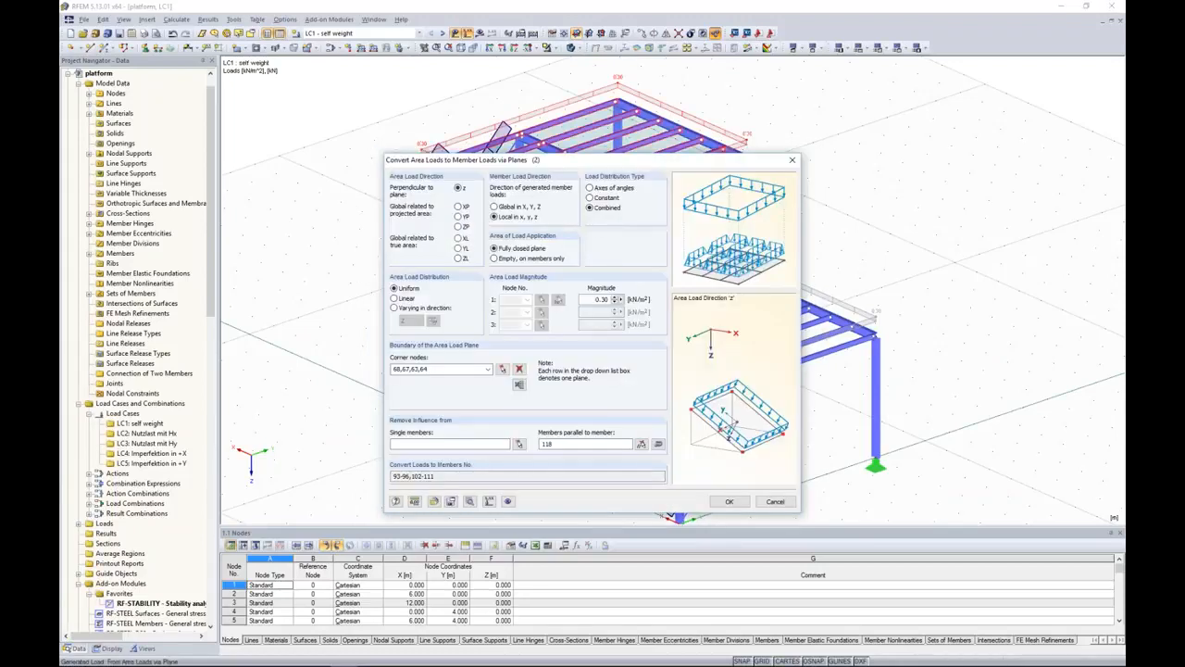
pyautogui.click(792, 159)
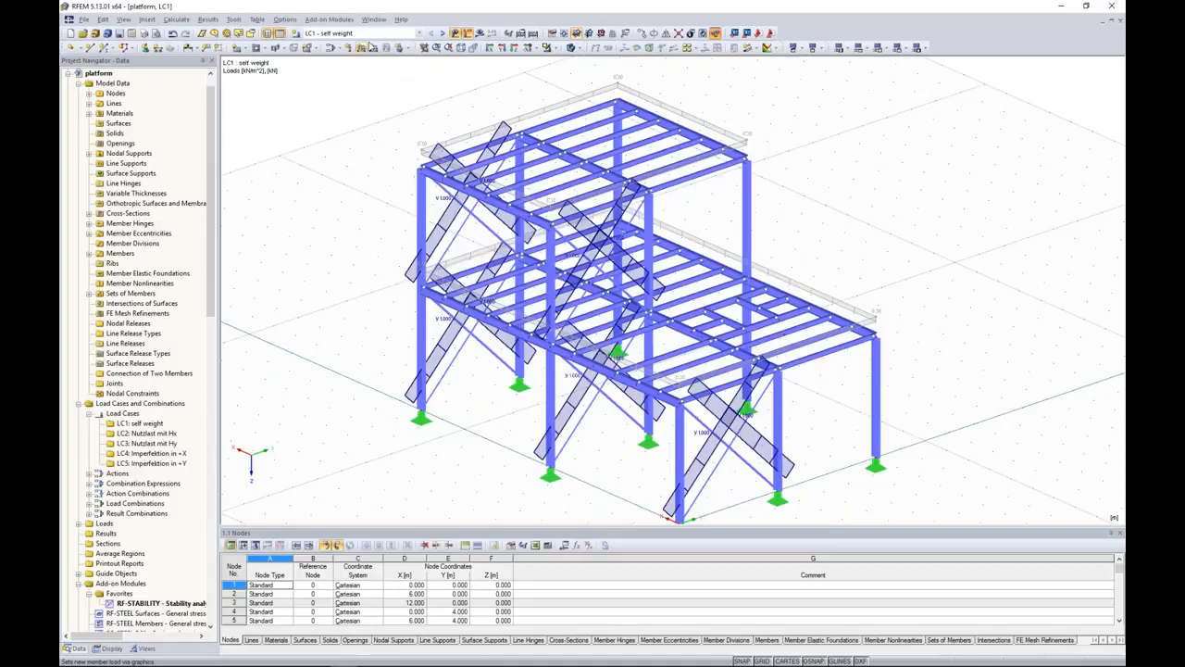
# Calculate all load cases, combinations and add-on module results of the platform model.
pyautogui.click(209, 19)
pyautogui.click(208, 20)
pyautogui.click(176, 19)
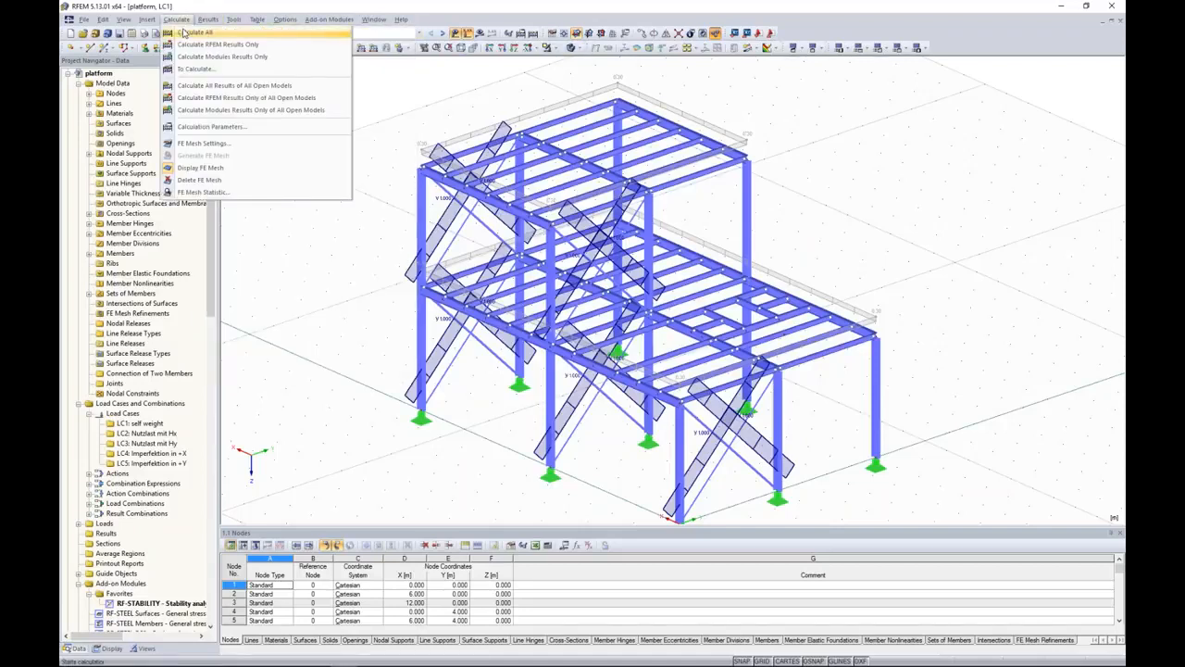
pyautogui.click(195, 33)
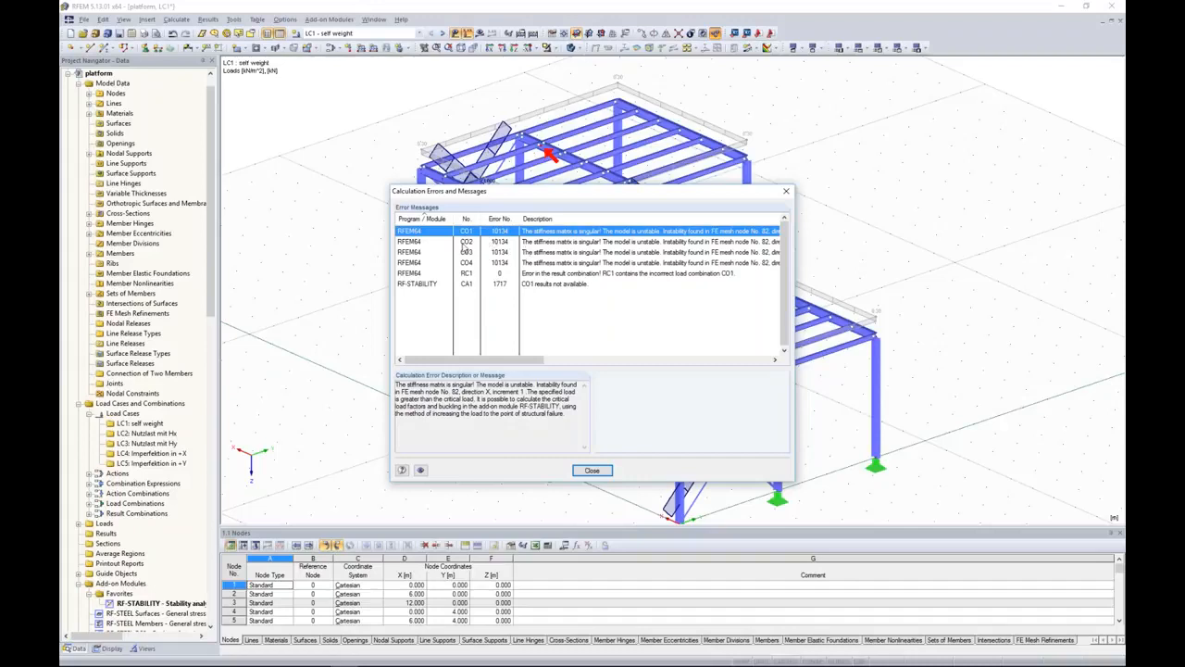
# Review the calculation error messages for load combinations CO1 to CO4, then close the list and dismiss the node rotation warning.
pyautogui.click(466, 241)
pyautogui.click(467, 252)
pyautogui.click(468, 263)
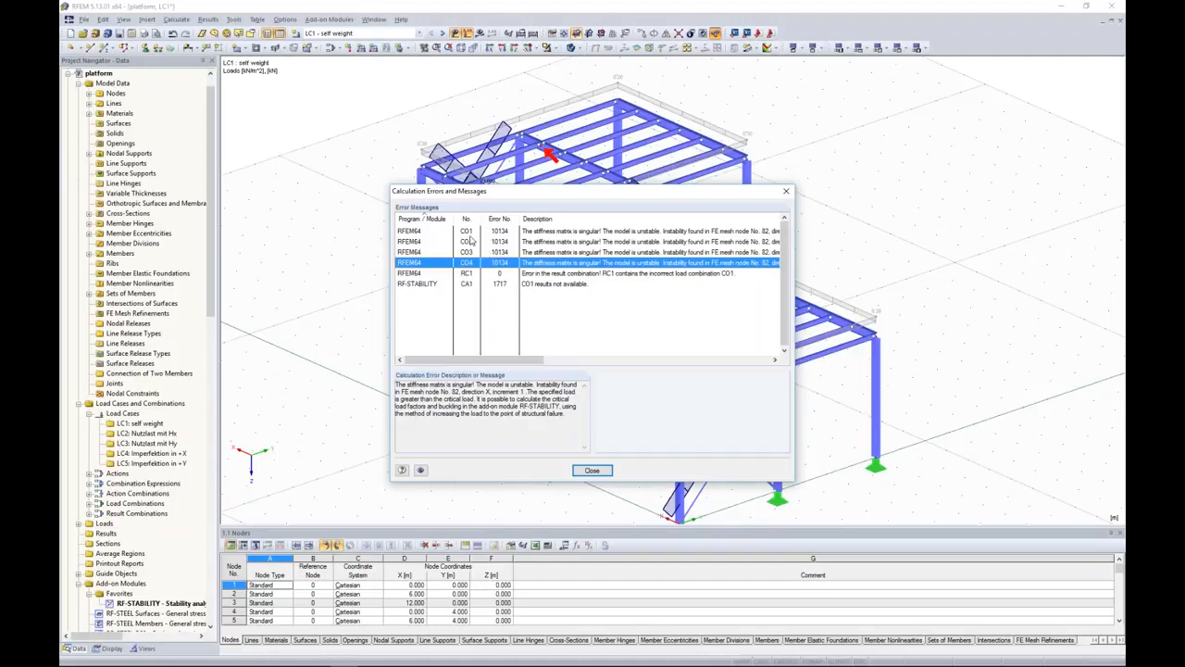
pyautogui.click(469, 232)
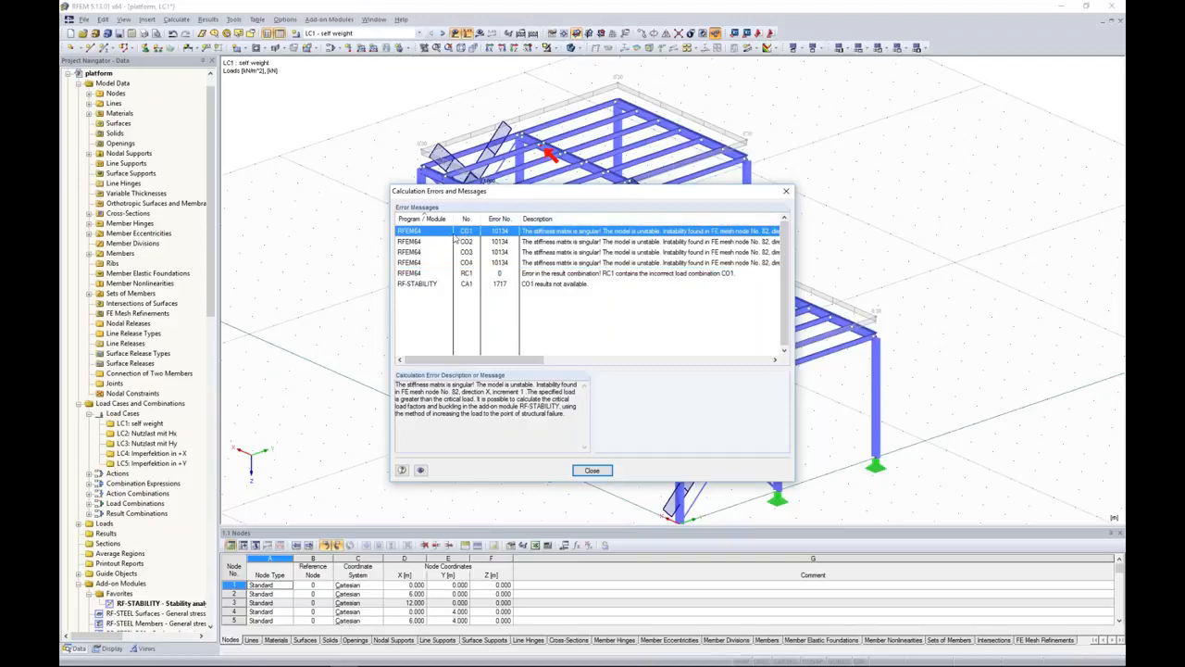
pyautogui.click(786, 191)
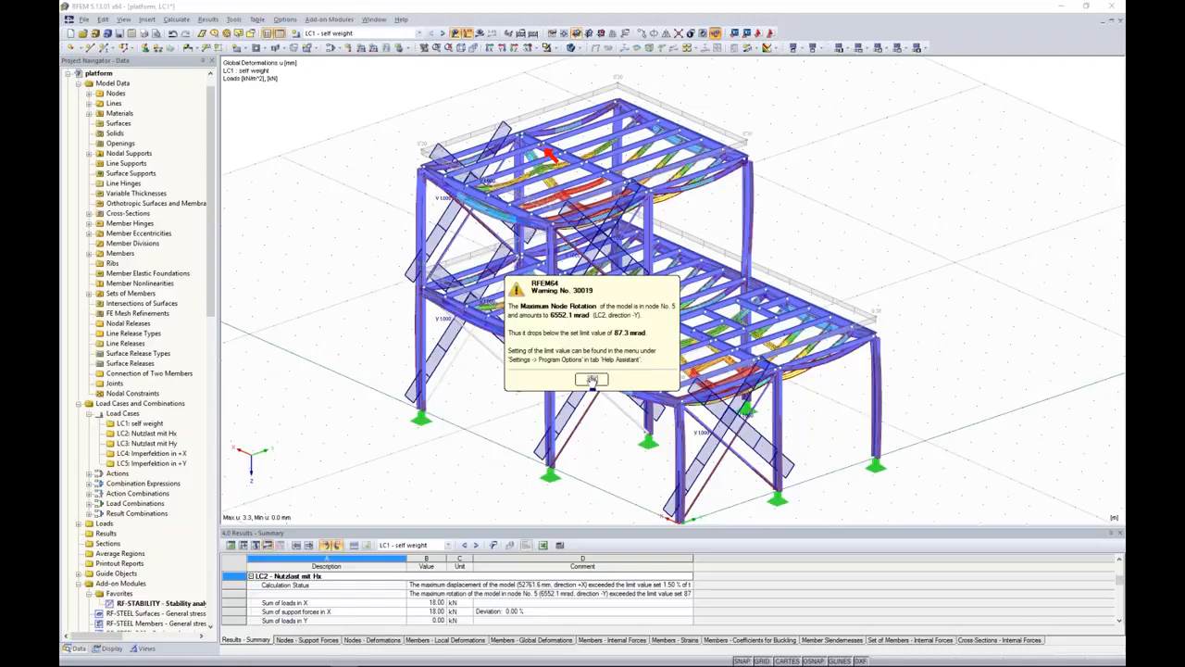
pyautogui.click(593, 382)
# Compare the calculation parameters of load case LC1 and load combination CO1, including their method of analysis, without changing them.
pyautogui.click(78, 647)
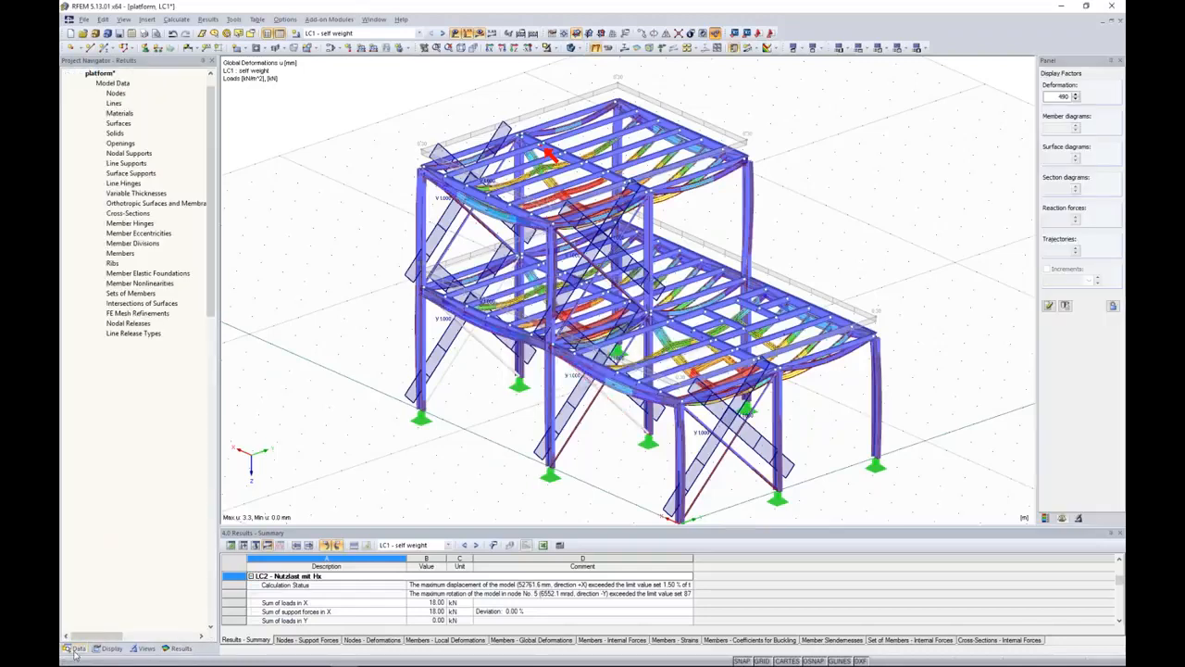
pyautogui.click(139, 423)
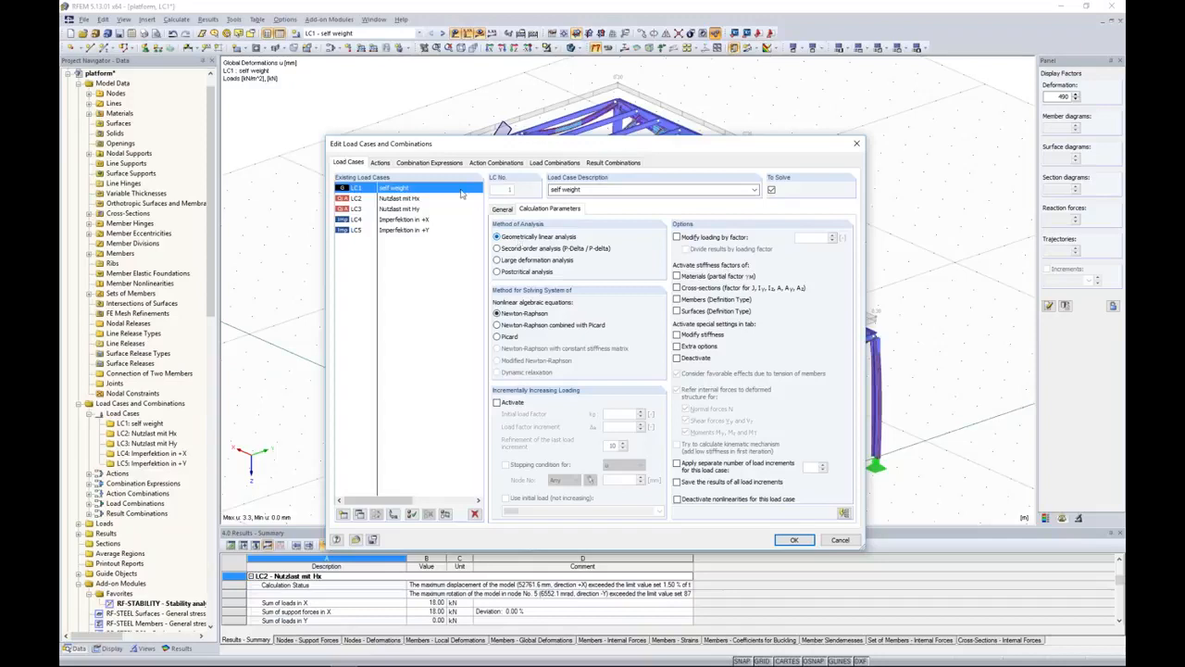
pyautogui.click(556, 163)
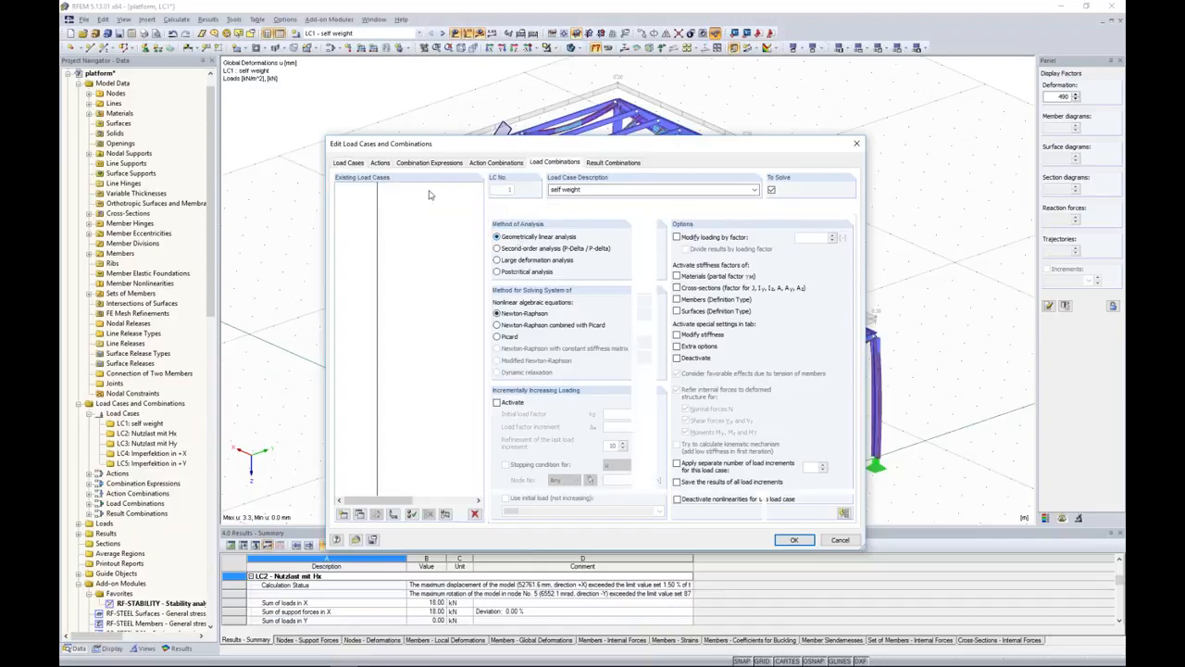
pyautogui.click(550, 210)
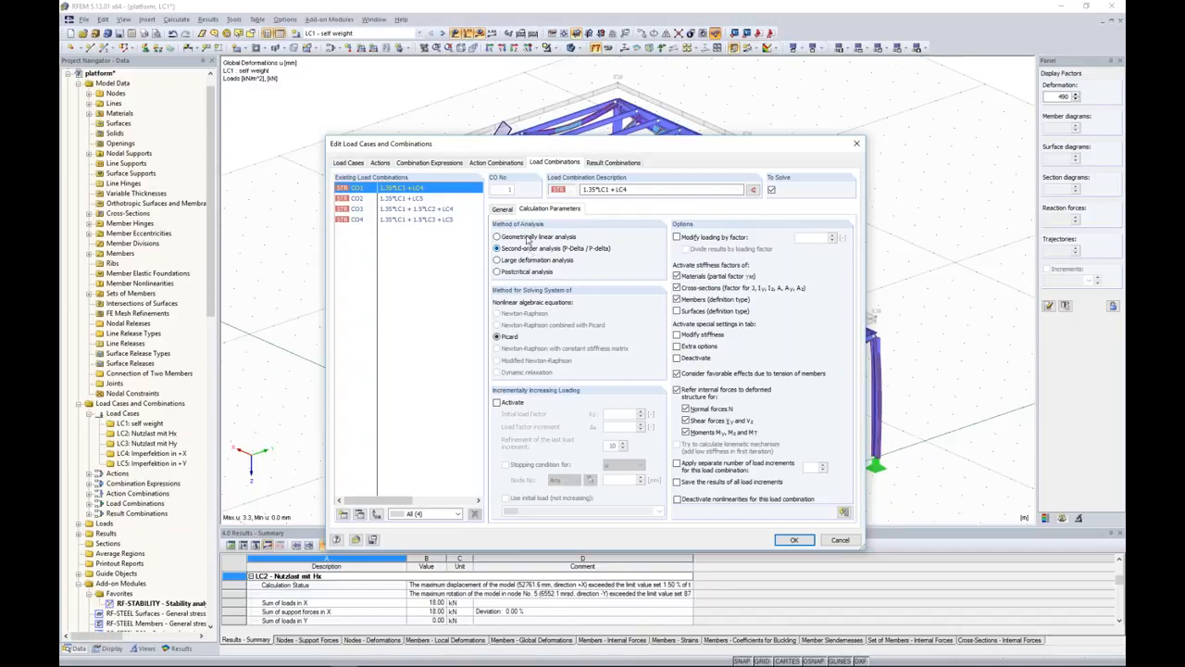
pyautogui.moveTo(539, 145); pyautogui.dragTo(528, 424)
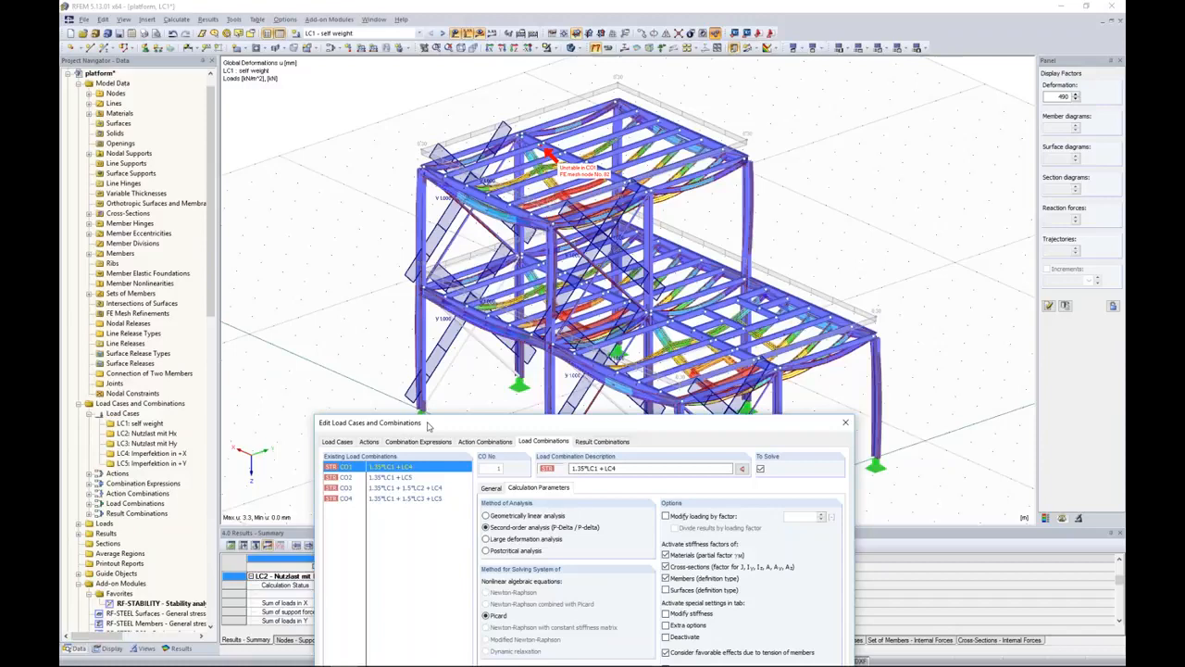
pyautogui.click(339, 443)
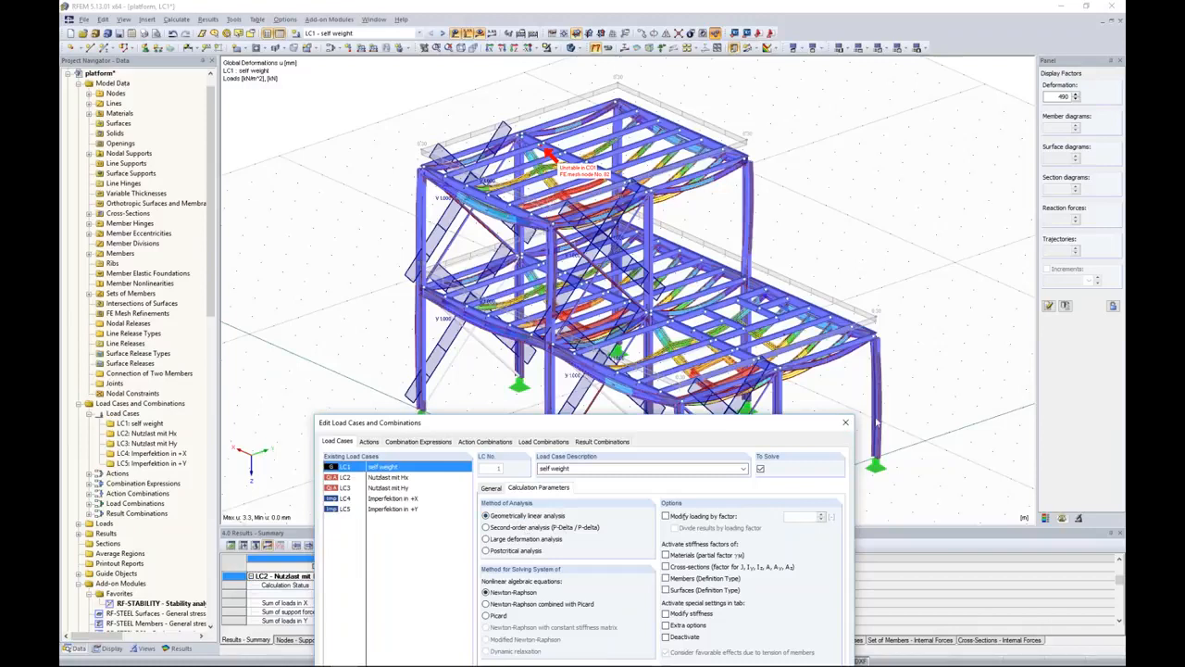
pyautogui.click(846, 422)
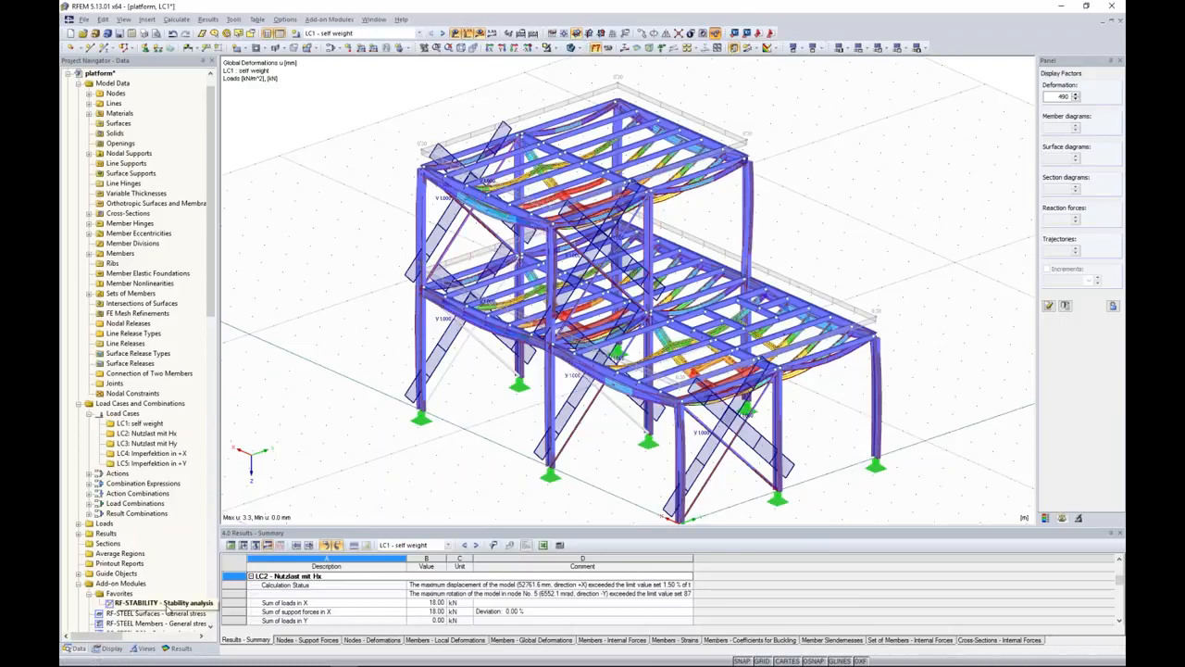
# Delete the existing RF-STABILITY data, reopen the module and calculate the four lowest eigenvalues for LC1 - self weight.
pyautogui.rightClick(167, 604)
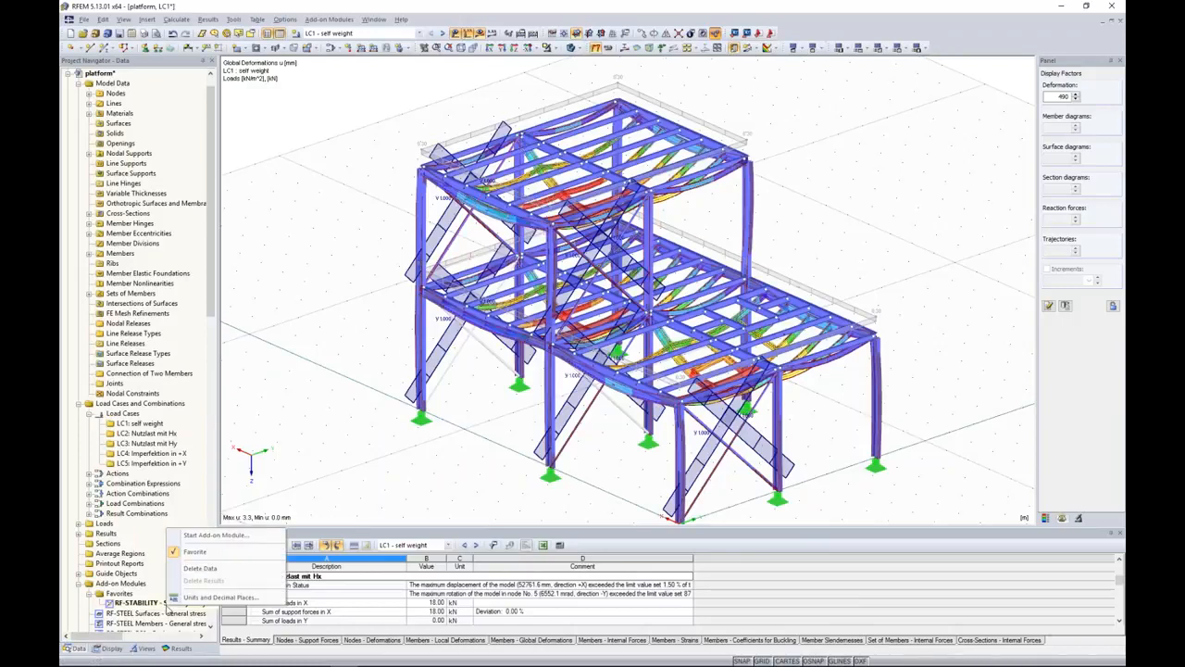
pyautogui.click(224, 571)
pyautogui.click(573, 356)
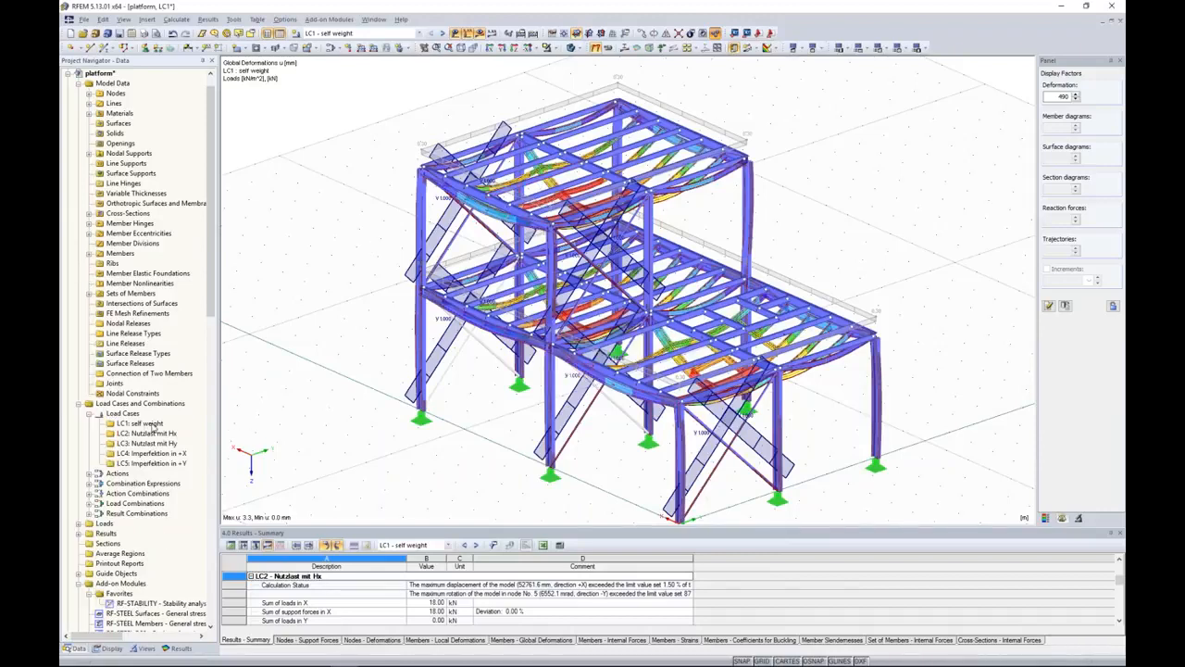
pyautogui.doubleClick(159, 602)
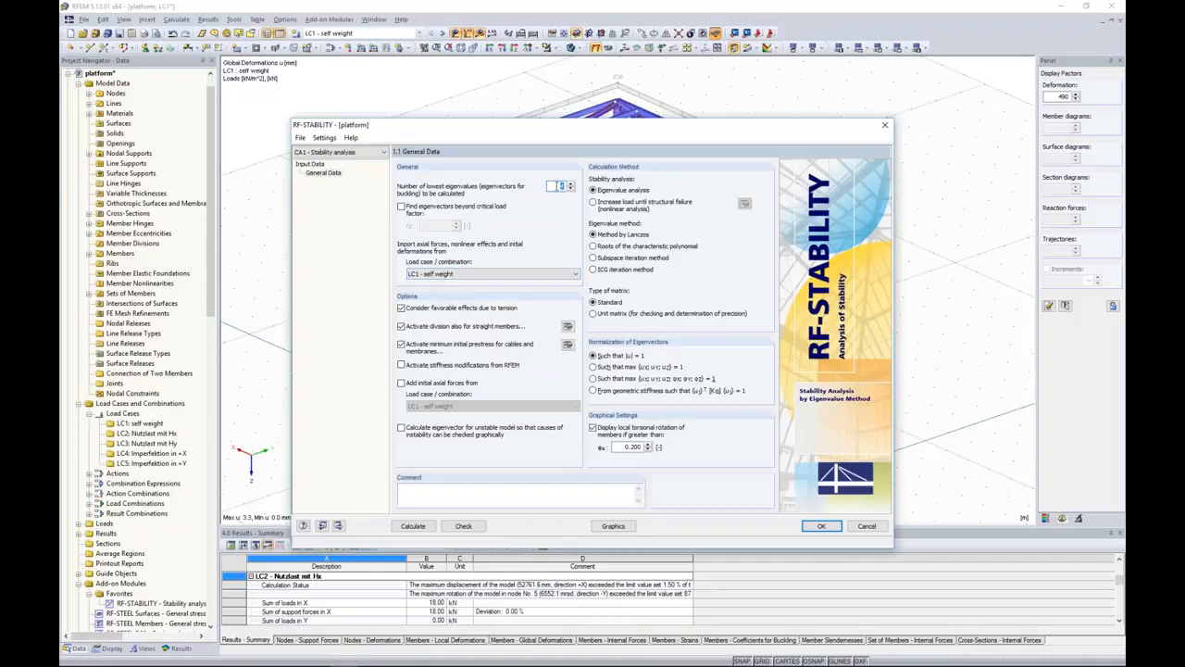
pyautogui.click(413, 527)
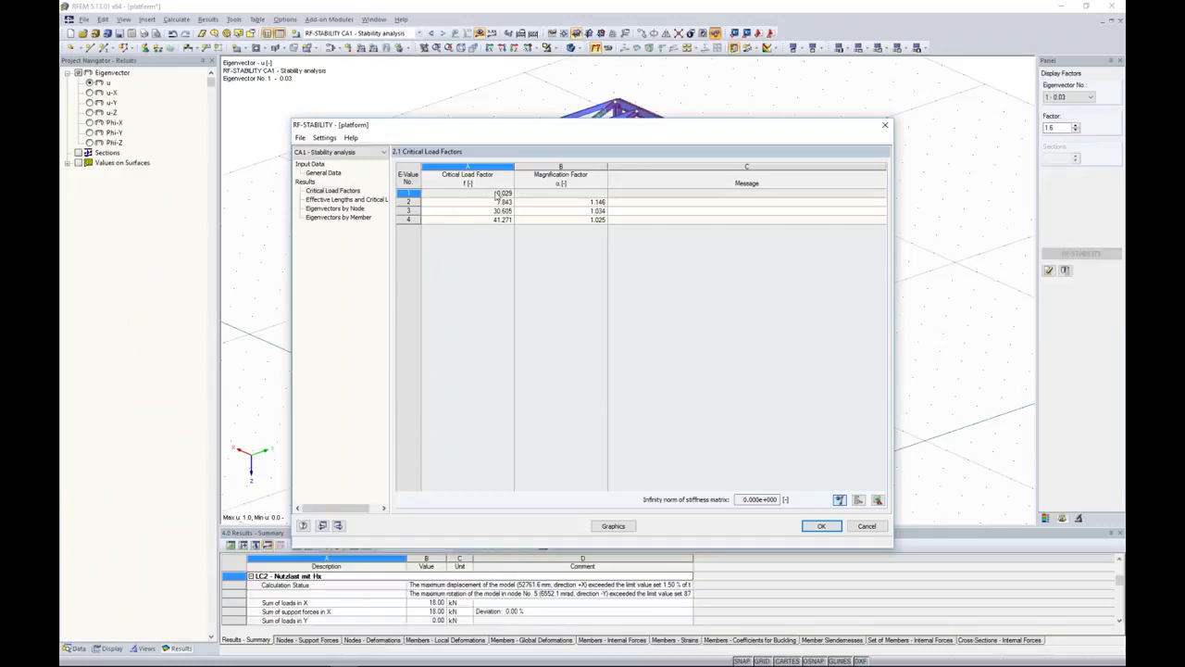
# Examine the critical load factors of the four eigenvalues, especially the first, and check them against the module's general data.
pyautogui.moveTo(505, 194); pyautogui.dragTo(505, 221)
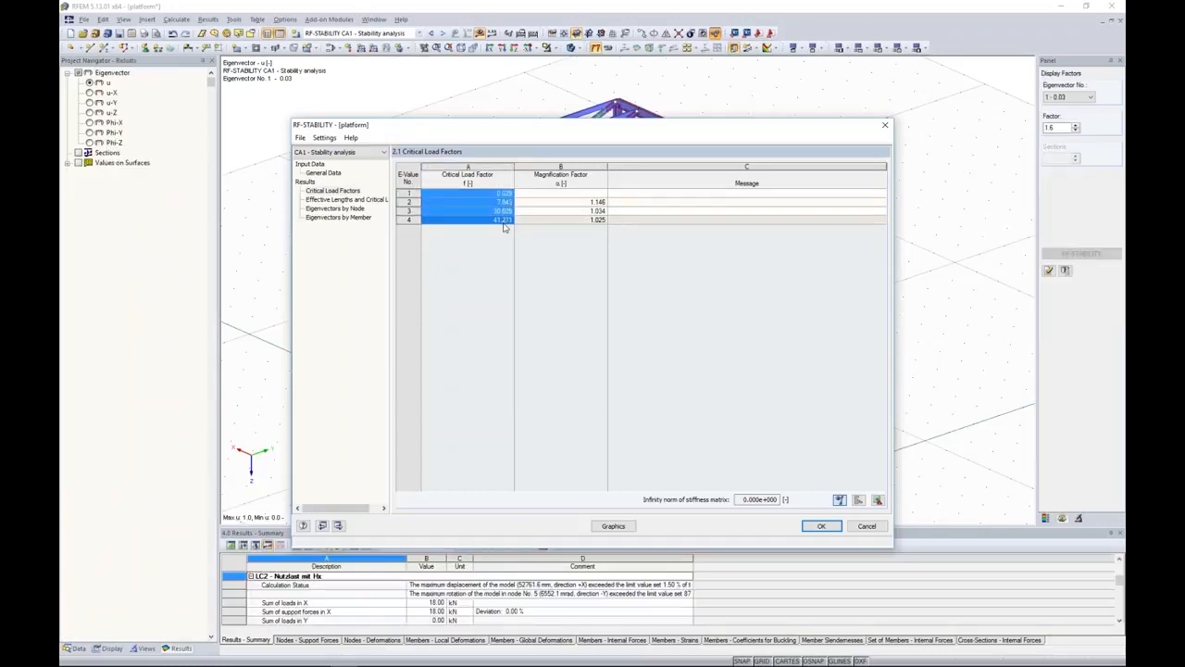
pyautogui.click(468, 182)
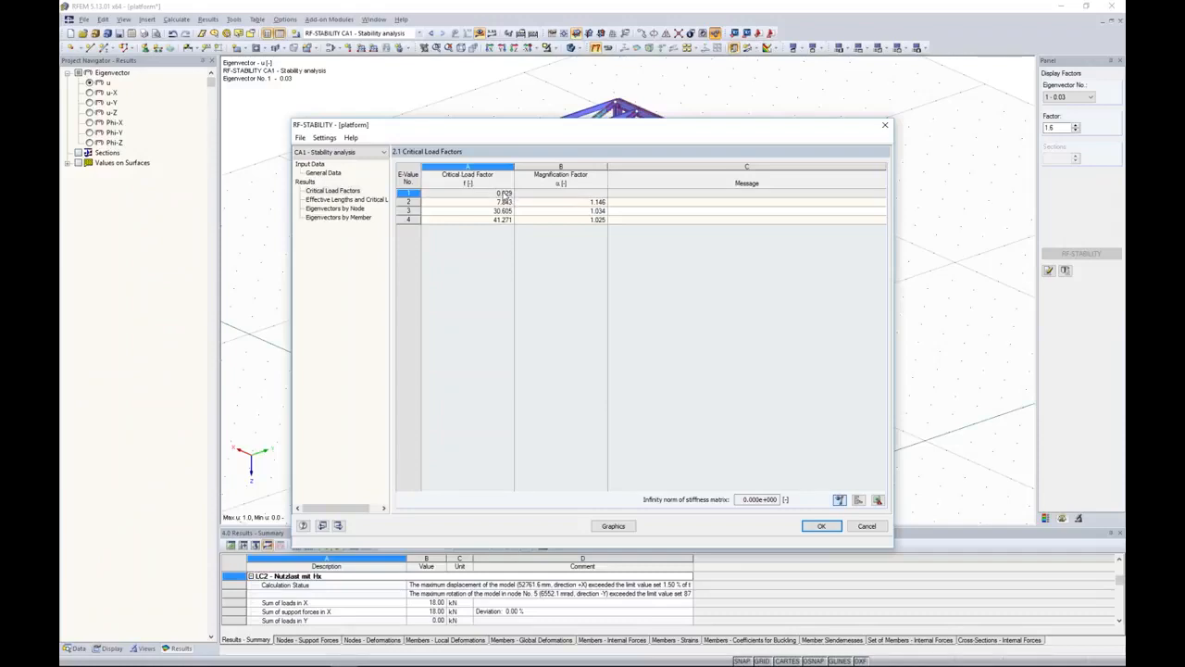
pyautogui.moveTo(504, 195); pyautogui.dragTo(506, 200)
pyautogui.click(505, 194)
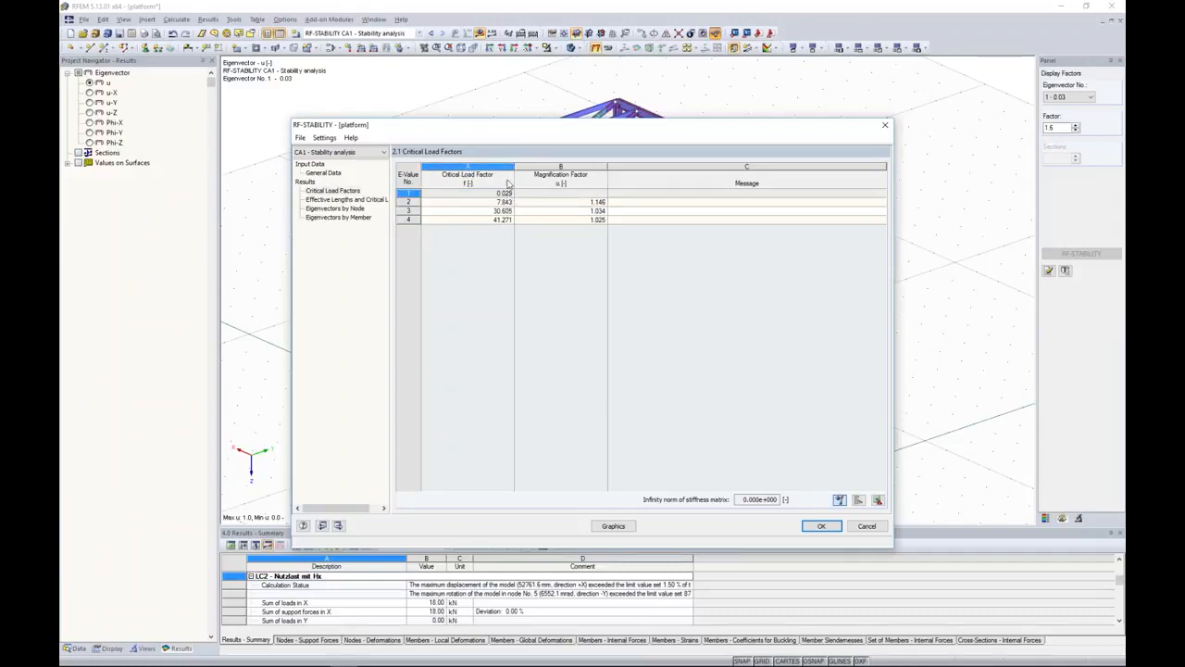
pyautogui.click(331, 174)
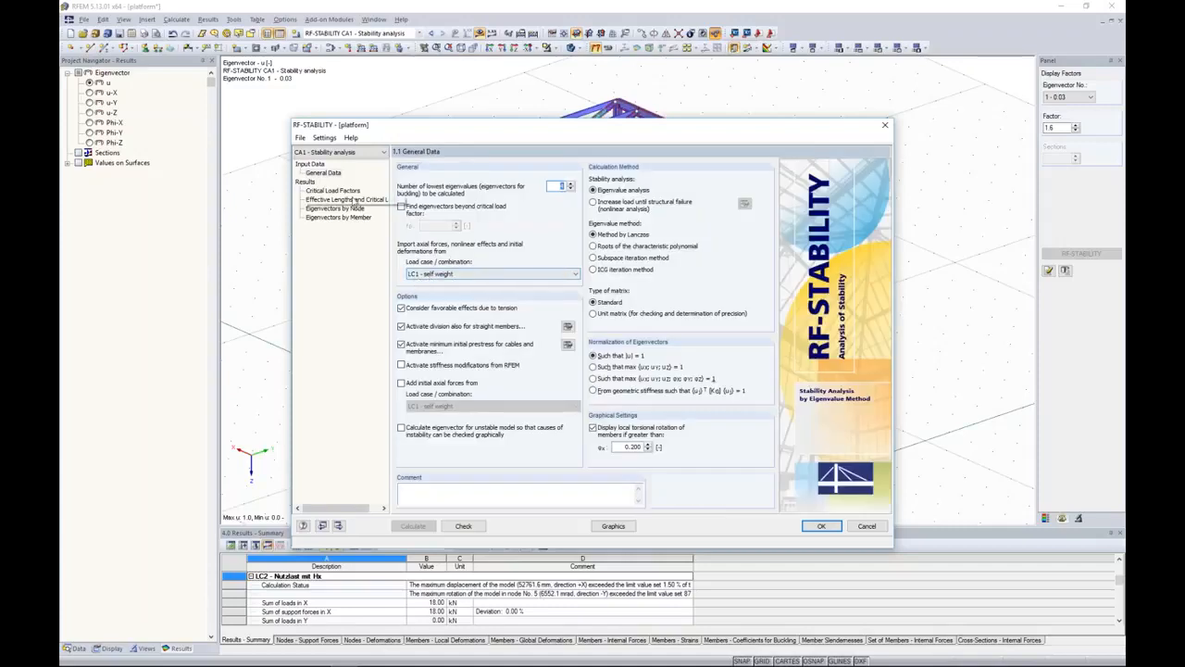
pyautogui.click(333, 191)
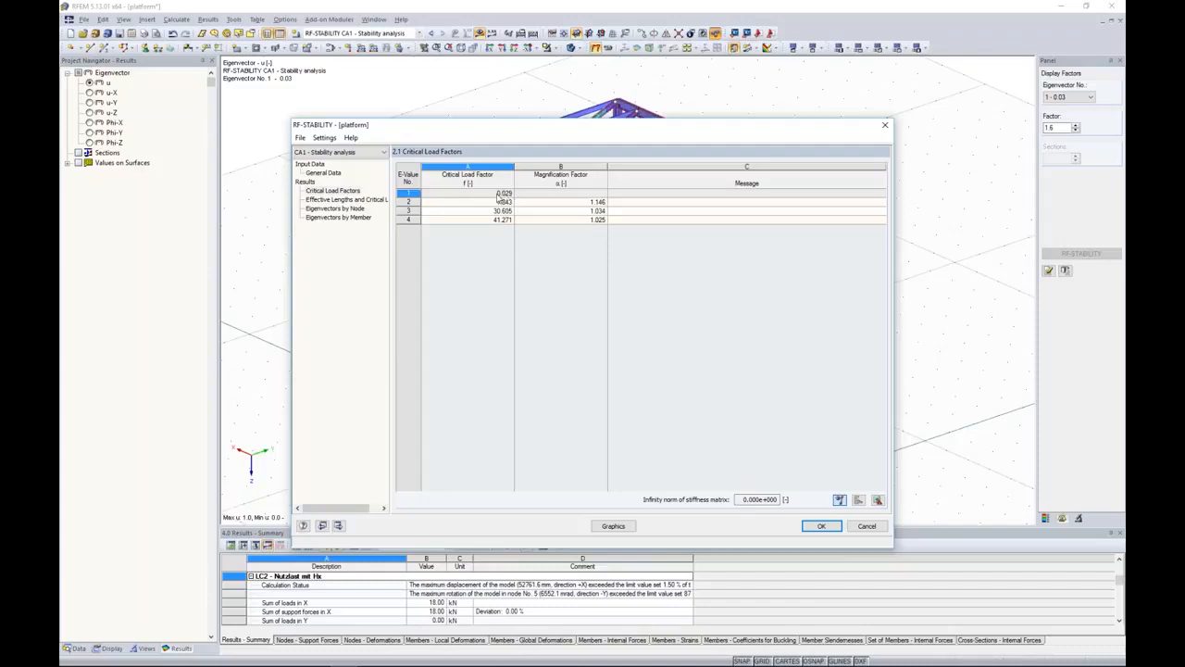
# Display eigenvector No. 1 graphically on the model and examine the failure shape of the middle frame from several angles.
pyautogui.click(613, 526)
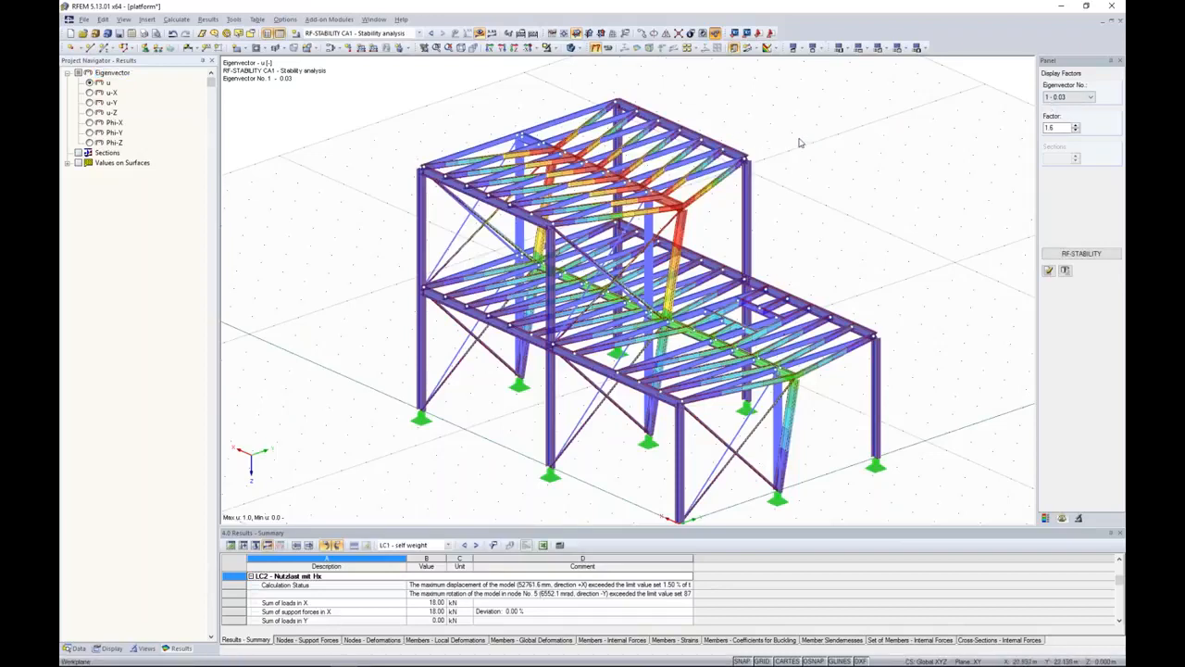
pyautogui.keyDown('ctrl'); pyautogui.moveTo(797, 142); pyautogui.dragTo(867, 173, button='middle'); pyautogui.keyUp('ctrl')
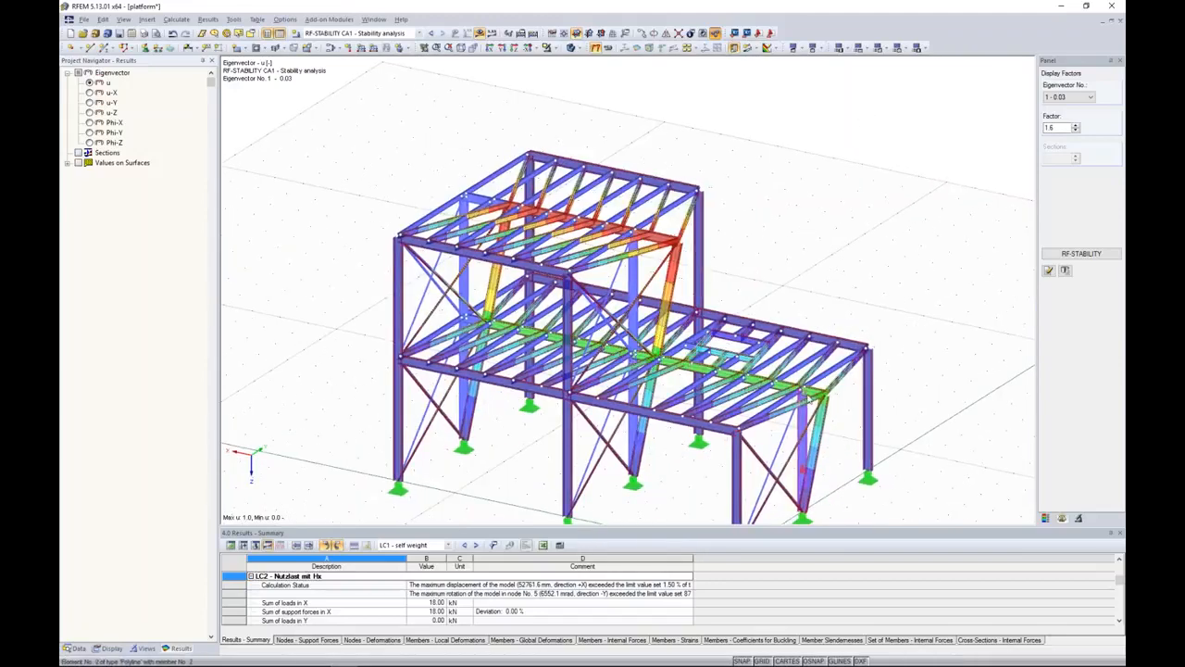
pyautogui.keyDown('ctrl'); pyautogui.moveTo(755, 252); pyautogui.dragTo(744, 345, button='middle'); pyautogui.keyUp('ctrl')
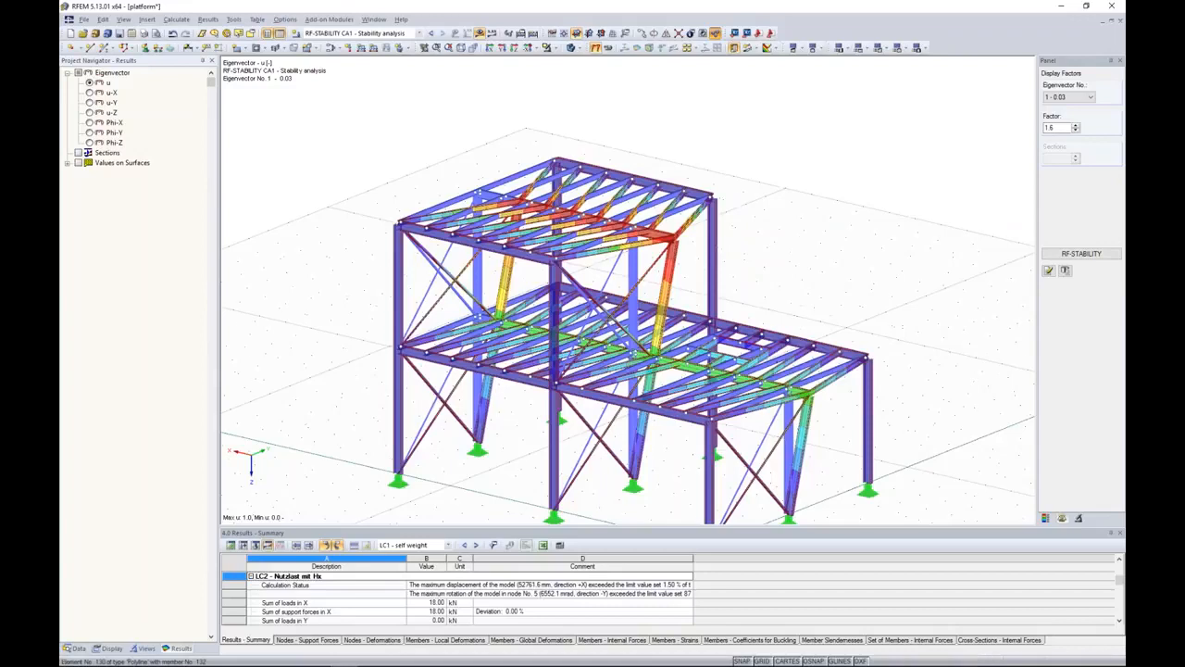
# Hide the eigenvector results so only the undeformed platform structure is displayed.
pyautogui.click(379, 33)
pyautogui.click(380, 35)
pyautogui.click(479, 35)
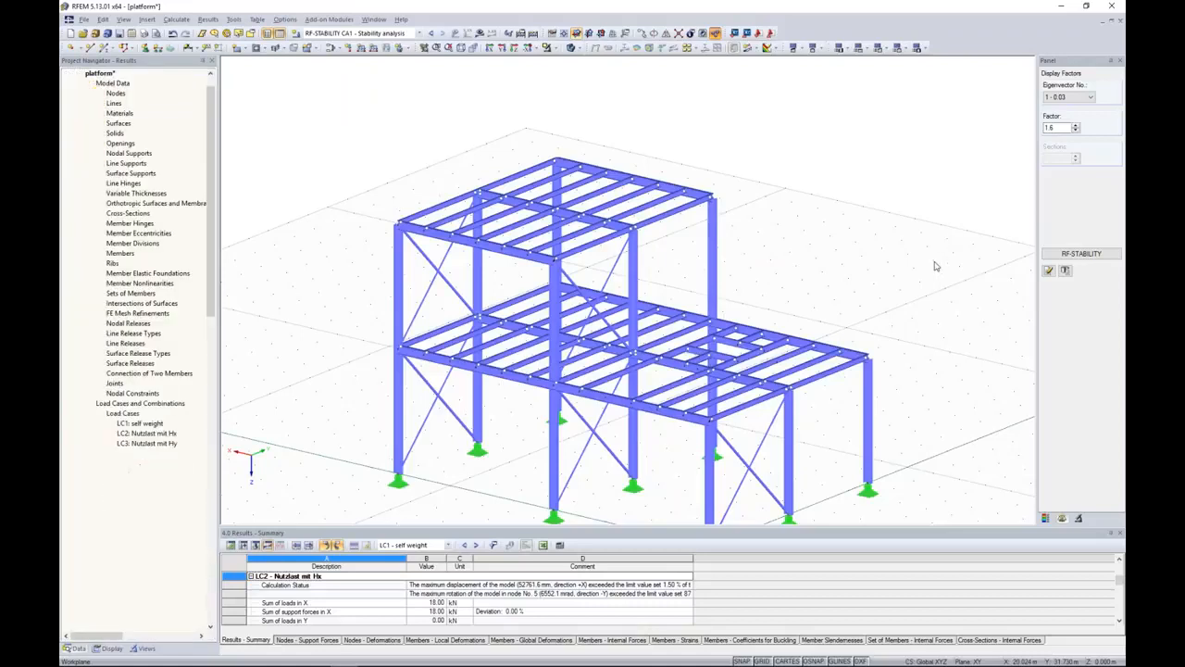
# Remove the member hinges from all members of the platform's middle frame by setting start and end hinges to None.
pyautogui.keyDown('ctrl'); pyautogui.moveTo(936, 227); pyautogui.dragTo(695, 120, button='middle'); pyautogui.keyUp('ctrl')
pyautogui.moveTo(604, 160); pyautogui.dragTo(663, 516)
pyautogui.keyDown('ctrl'); pyautogui.moveTo(635, 145); pyautogui.dragTo(784, 158, button='middle'); pyautogui.keyUp('ctrl')
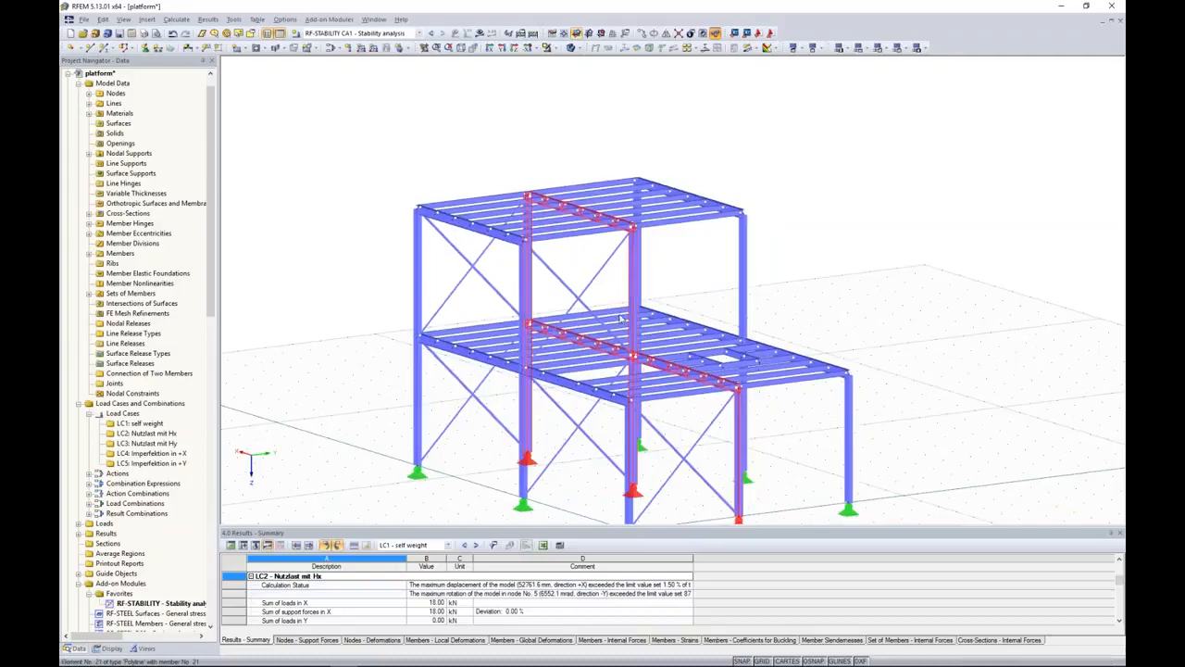
pyautogui.scroll(5, 620, 318)
pyautogui.scroll(-2, 611, 311)
pyautogui.moveTo(621, 319); pyautogui.dragTo(595, 319, button='middle')
pyautogui.scroll(-2, 671, 333)
pyautogui.keyDown('ctrl'); pyautogui.moveTo(832, 222); pyautogui.dragTo(649, 224, button='middle'); pyautogui.keyUp('ctrl')
pyautogui.rightClick(648, 223)
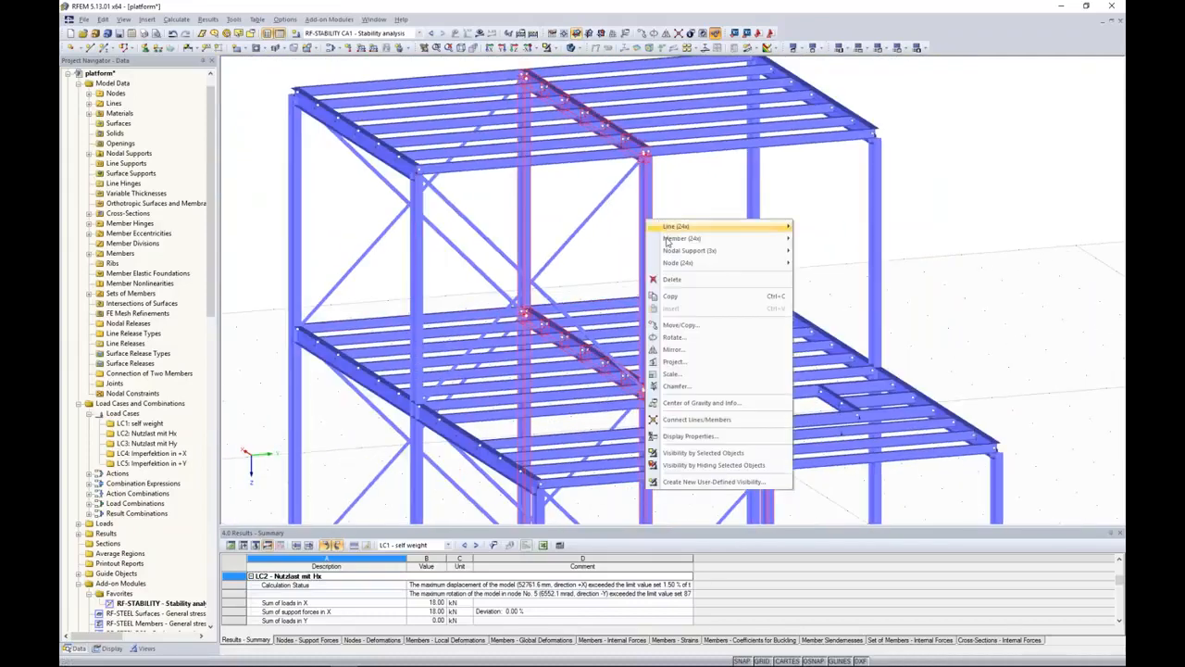
pyautogui.moveTo(669, 243)
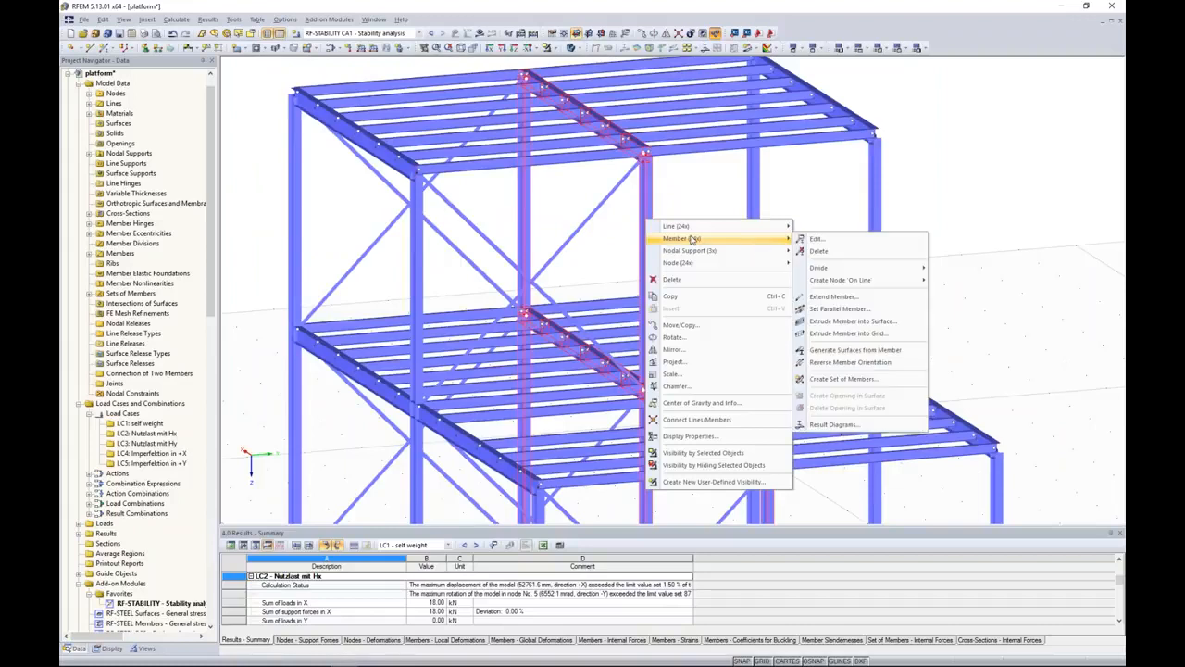
pyautogui.click(808, 240)
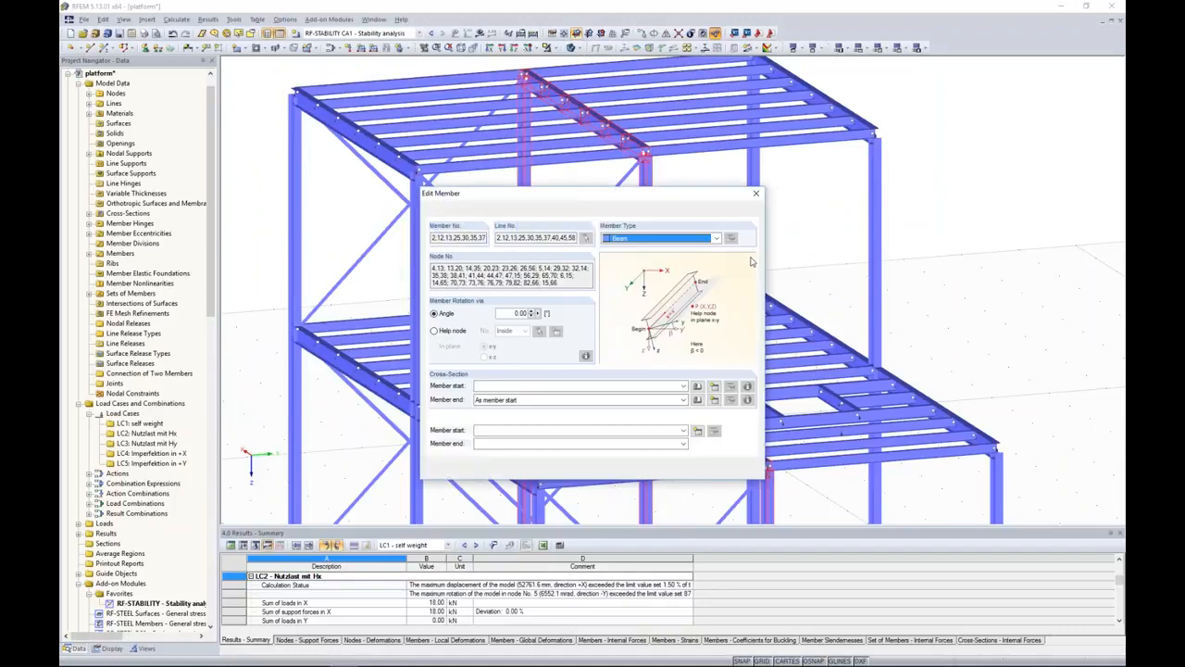
pyautogui.click(481, 433)
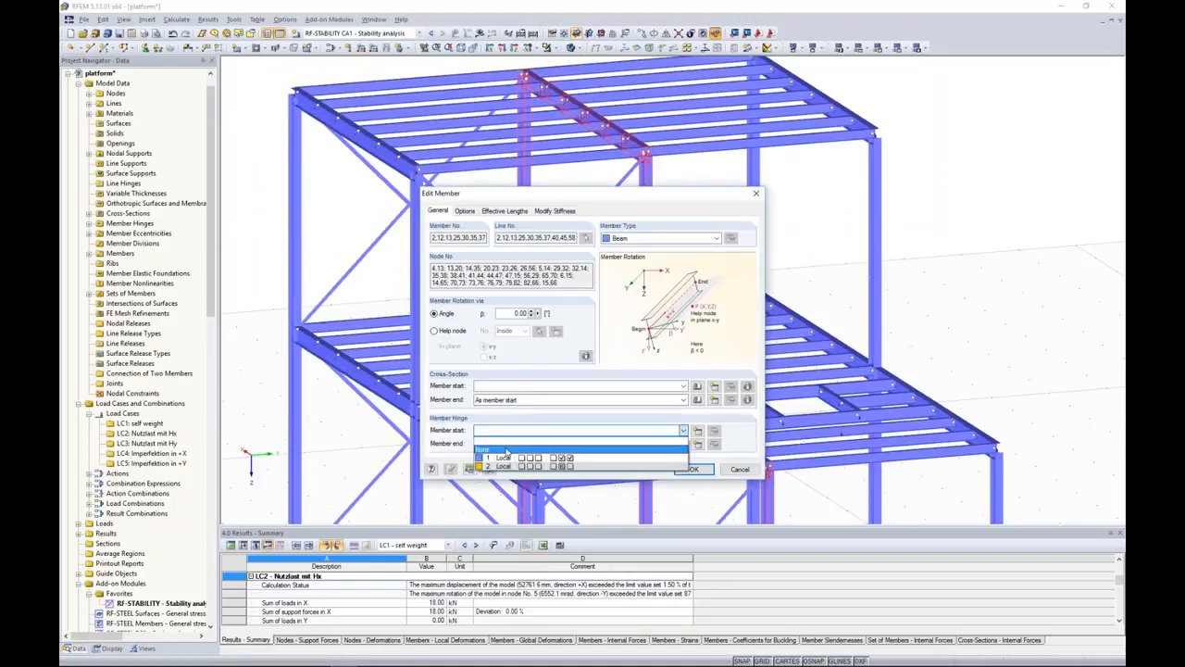
pyautogui.click(503, 451)
pyautogui.click(498, 443)
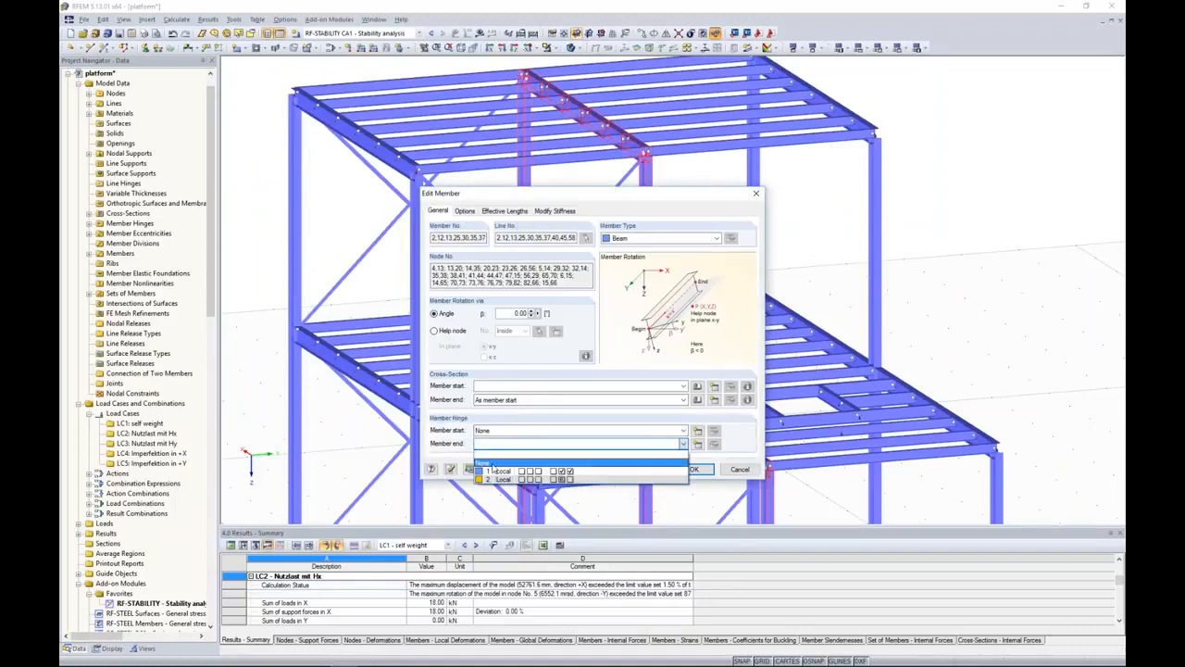
pyautogui.click(498, 463)
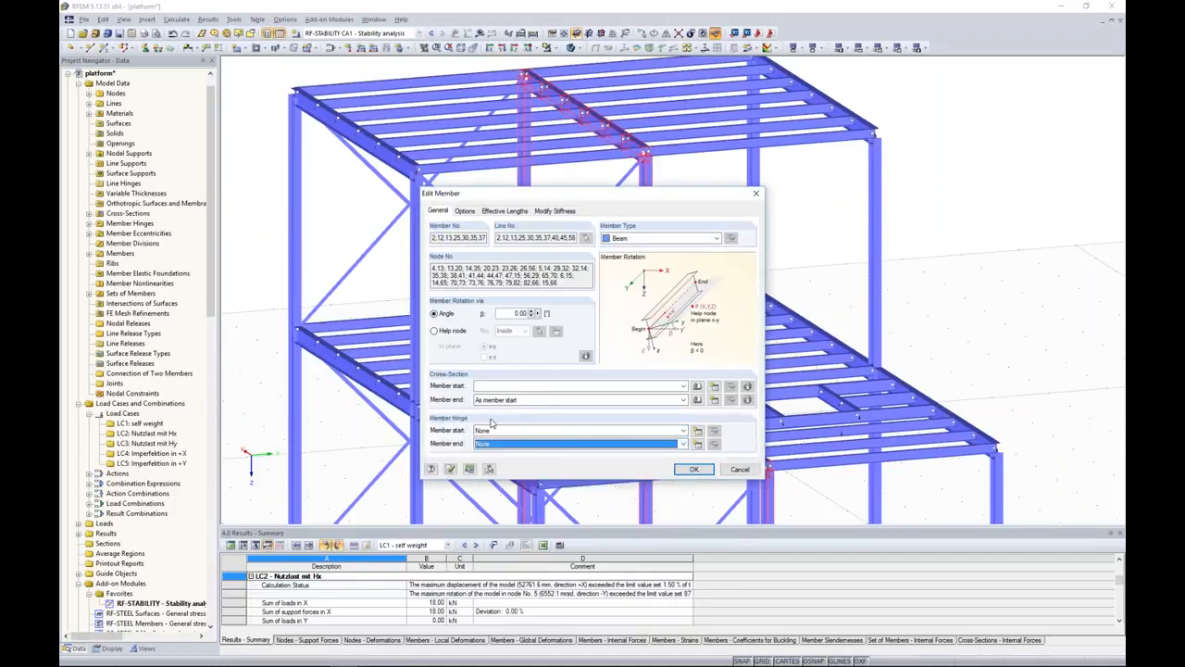
pyautogui.click(694, 473)
pyautogui.click(568, 360)
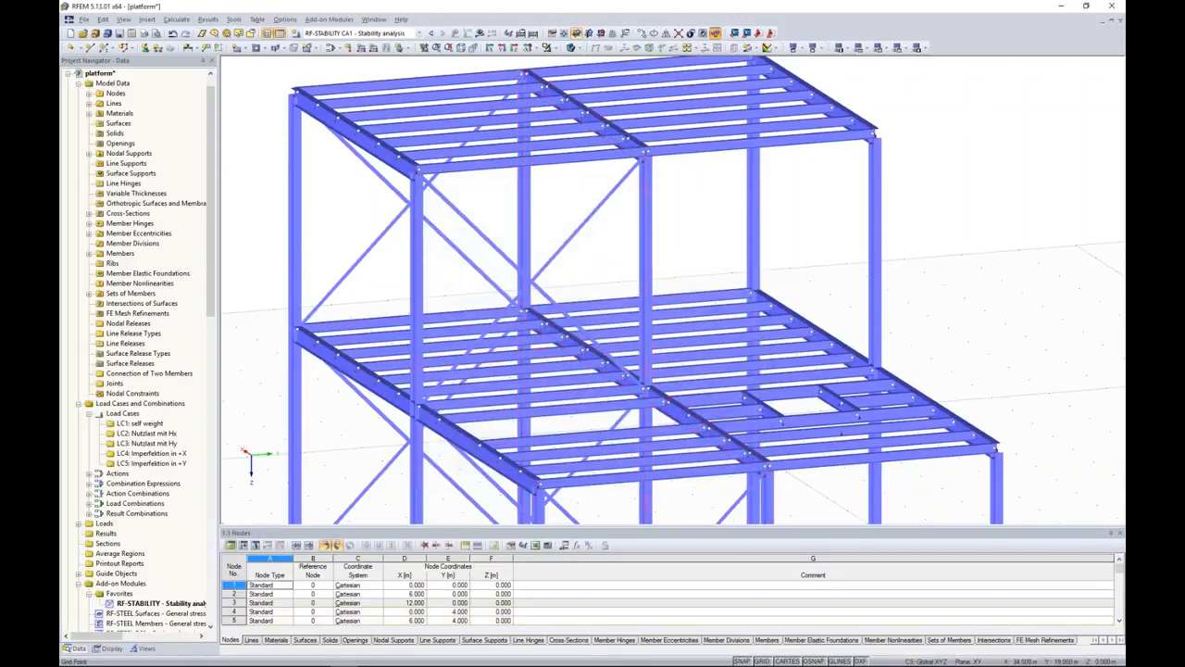
# Calculate load combination CO1 - 1.35*LC1 + LC4 and display its deformations on the platform.
pyautogui.click(333, 33)
pyautogui.click(335, 79)
pyautogui.click(467, 33)
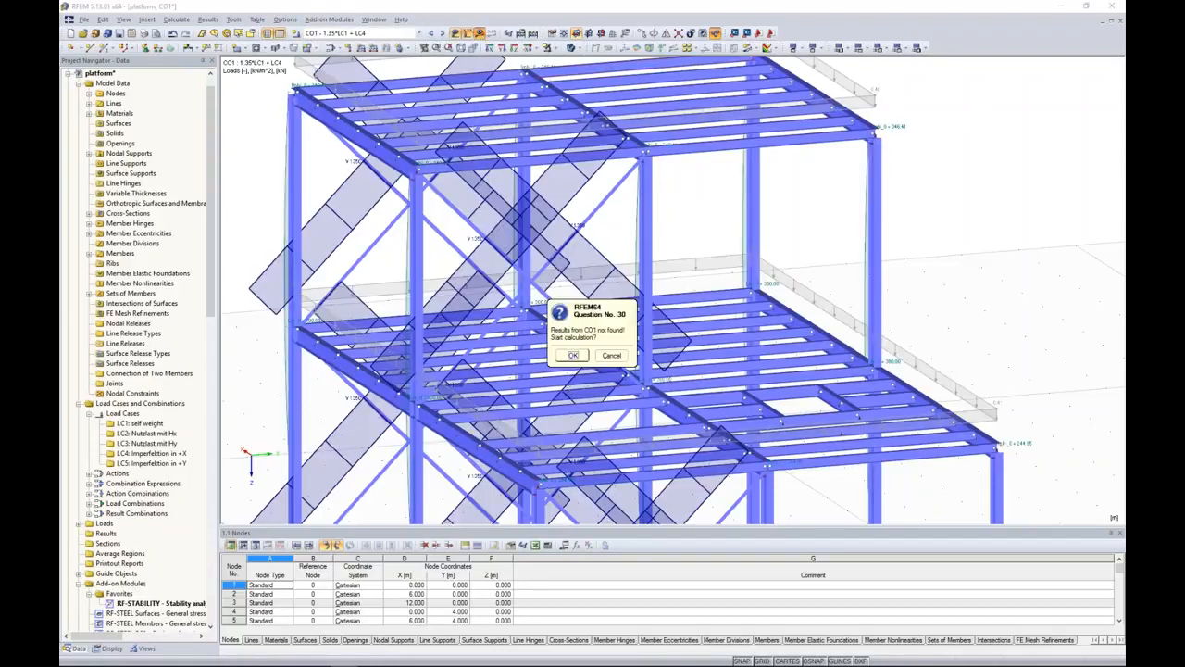
pyautogui.click(573, 356)
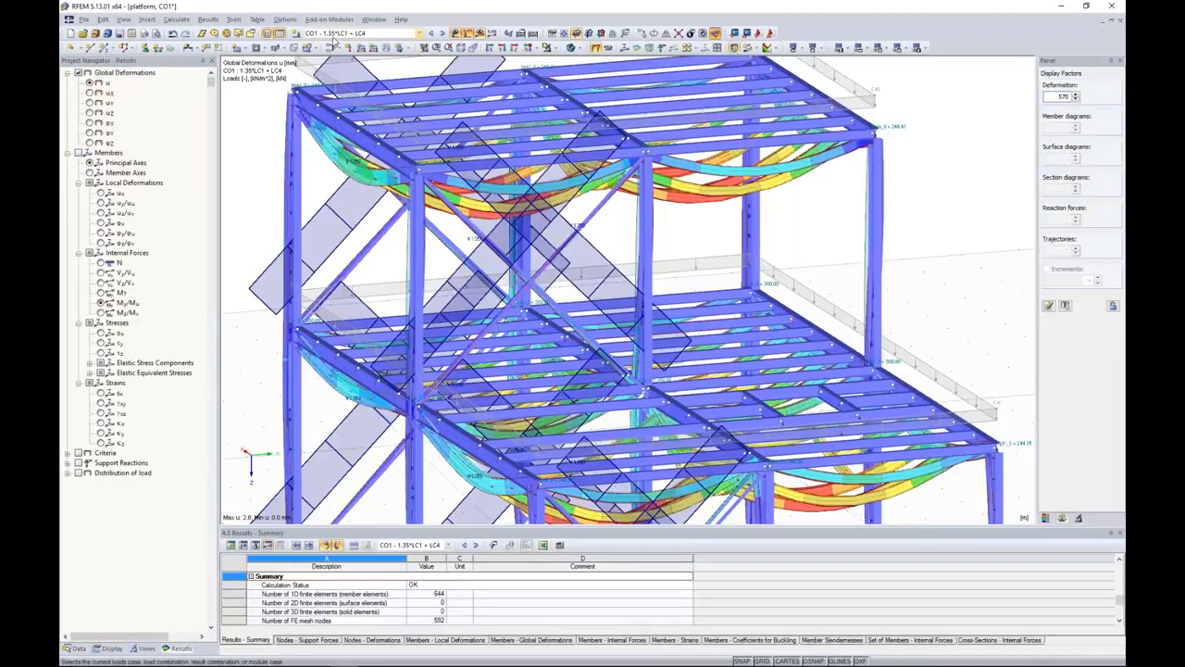
# Calculate result combination RC1 - GZT (STR/GEO) and display the deformations of the whole platform.
pyautogui.click(333, 35)
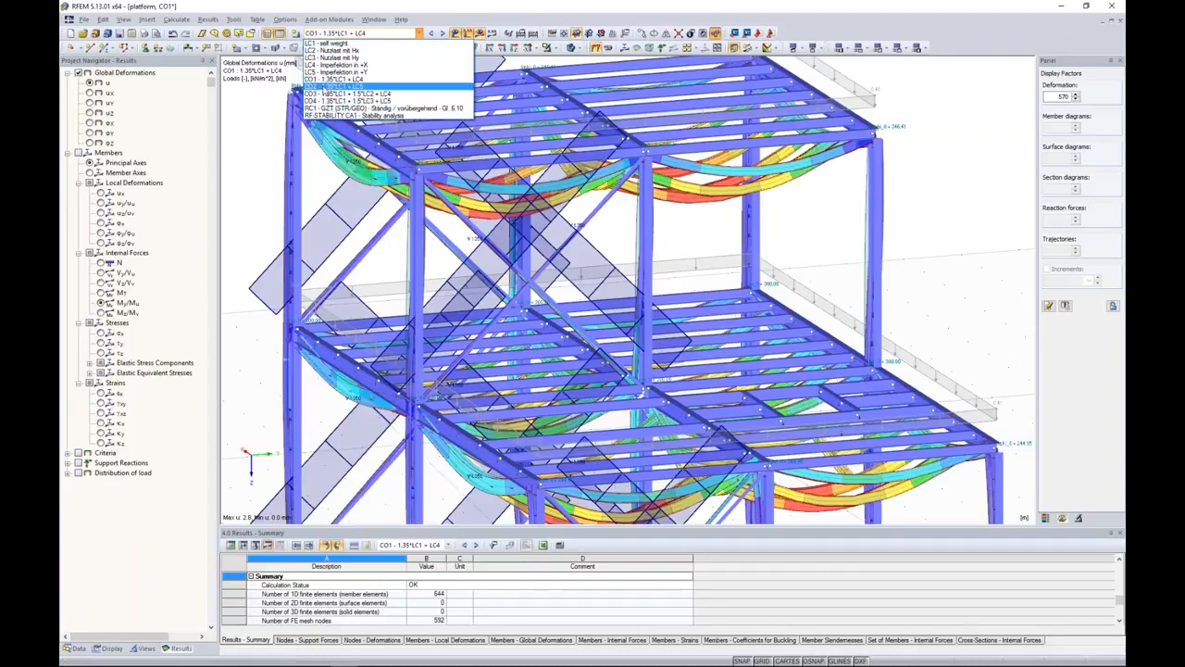
pyautogui.click(370, 107)
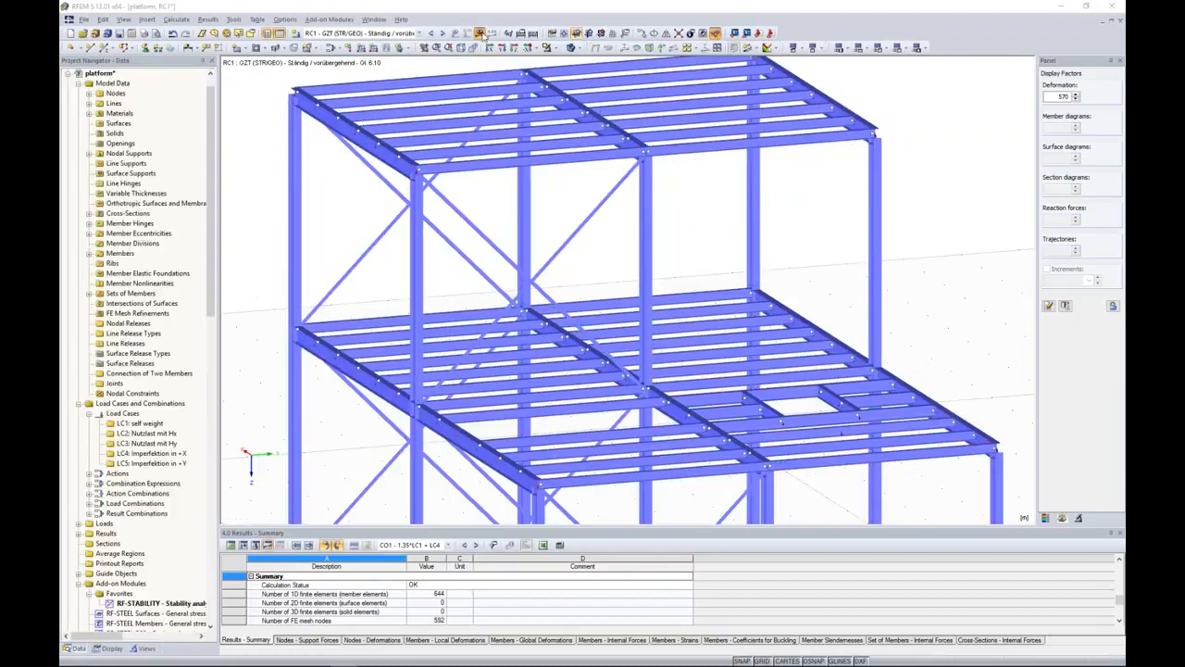
pyautogui.click(481, 34)
pyautogui.click(566, 363)
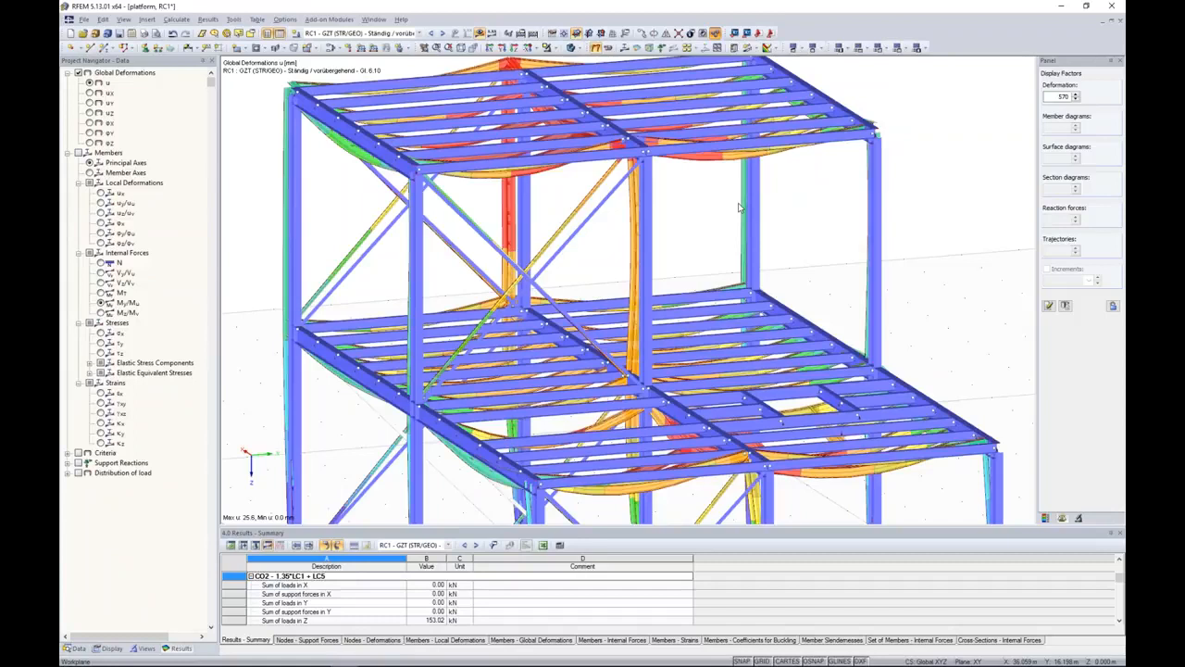
pyautogui.scroll(-4, 741, 209)
pyautogui.moveTo(841, 209); pyautogui.dragTo(783, 202, button='middle')
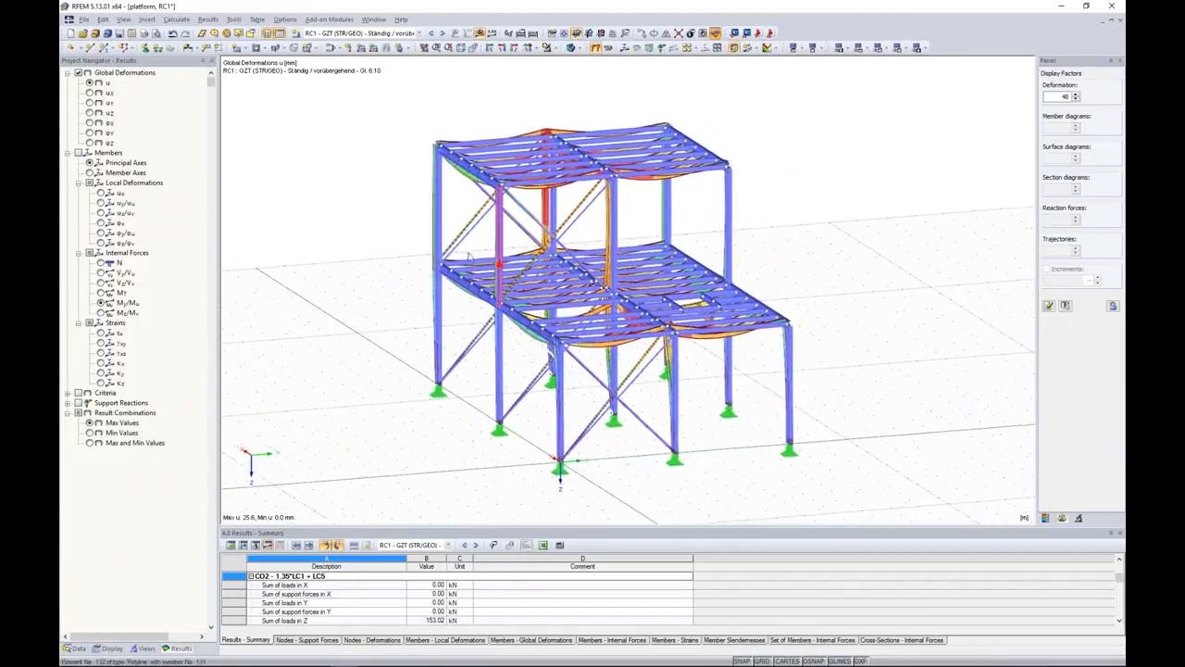
# Run the RF-STABILITY analysis for the four lowest eigenvalues with axial forces imported from CO1 - 1.35*LC1 + LC4.
pyautogui.click(76, 649)
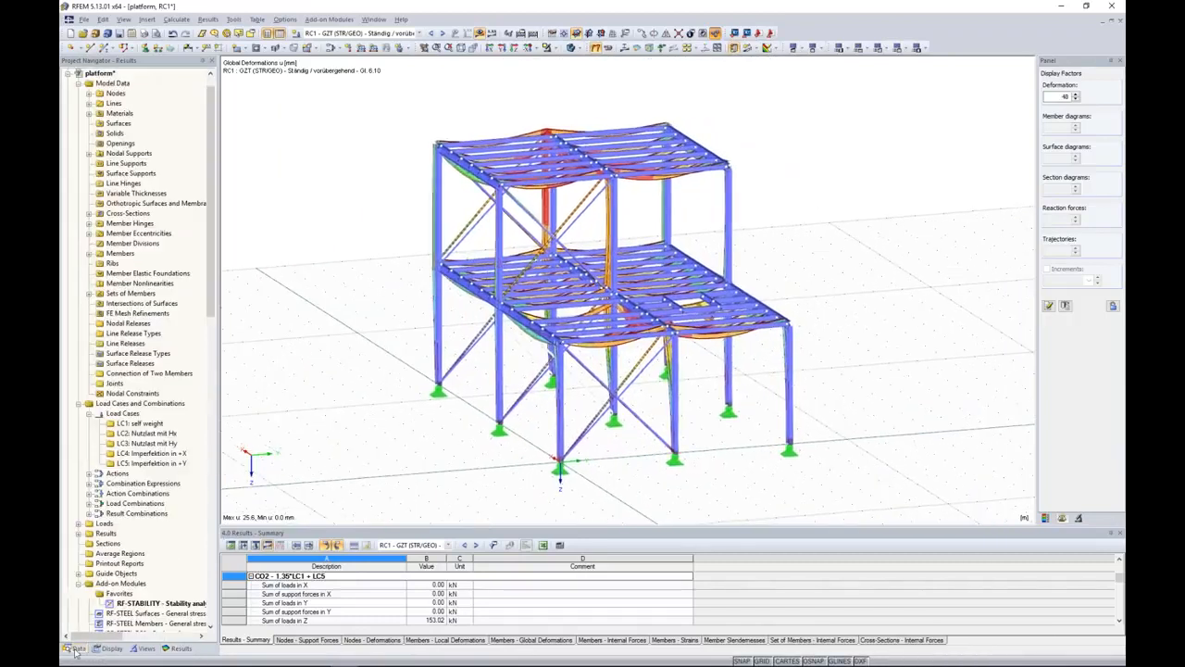
pyautogui.doubleClick(139, 603)
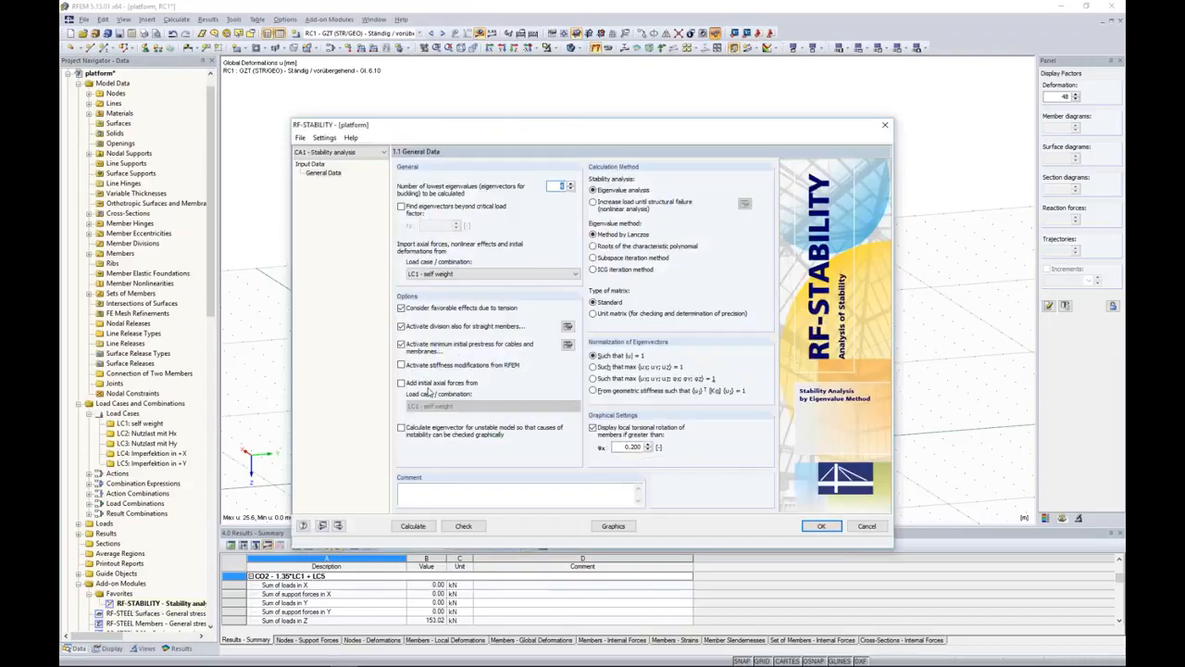
pyautogui.click(457, 276)
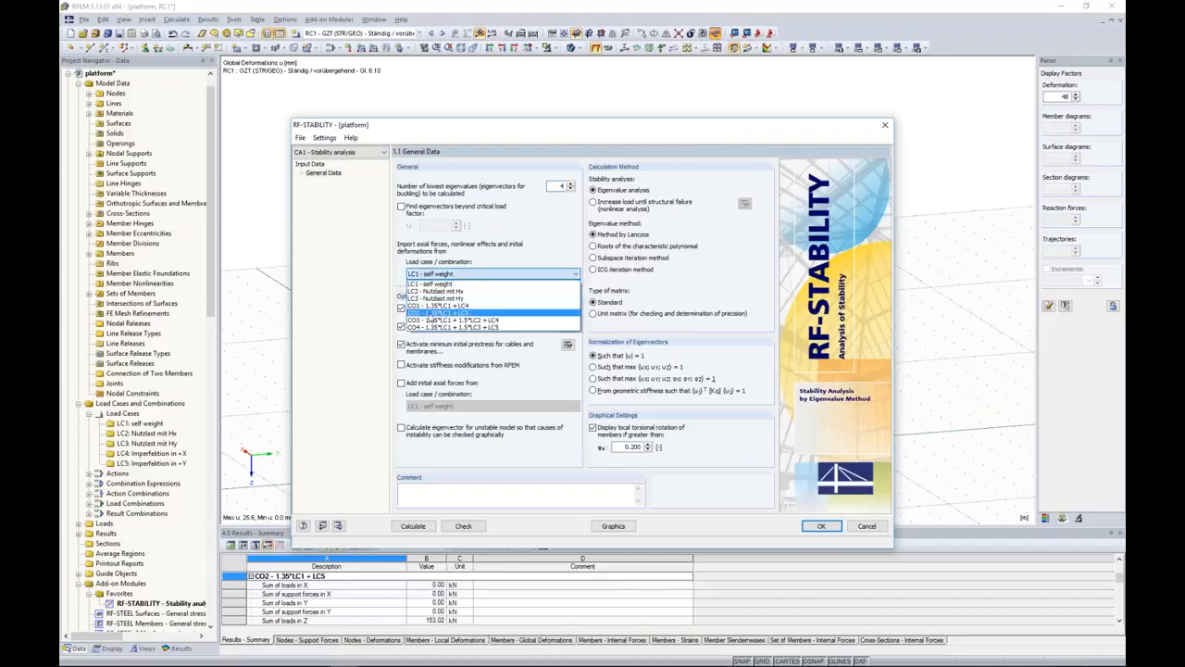
pyautogui.click(441, 307)
pyautogui.click(424, 526)
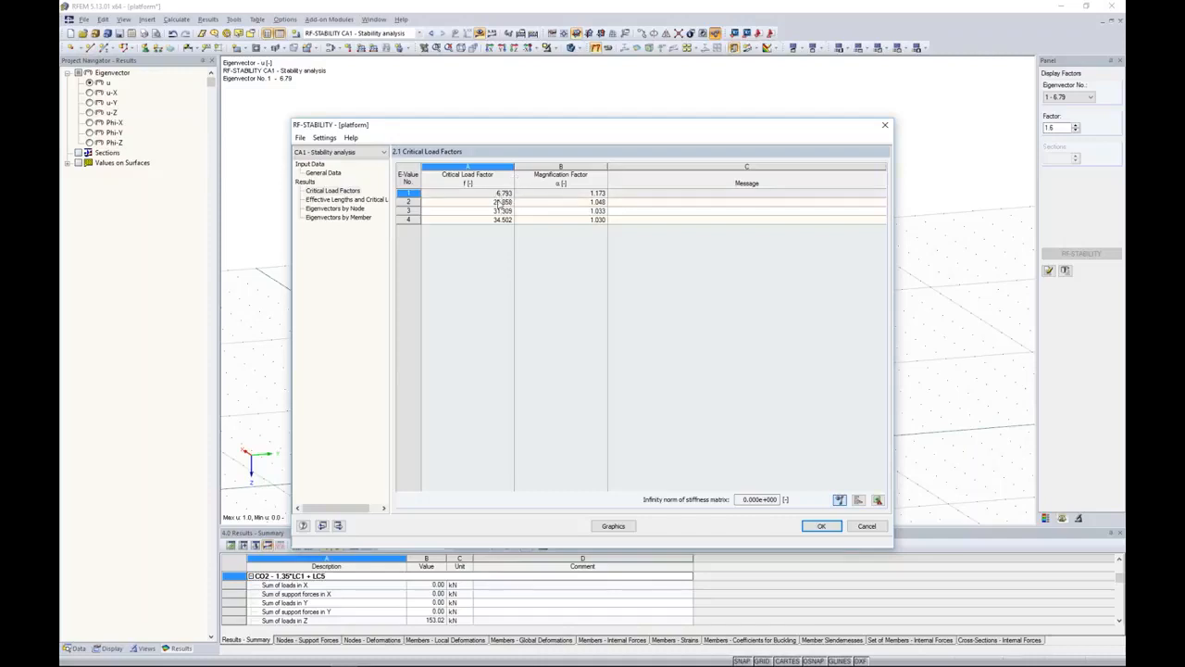
# Display eigenvector No. 1 and eigenvector No. 2 graphically and compare their buckling shapes on the platform.
pyautogui.click(613, 526)
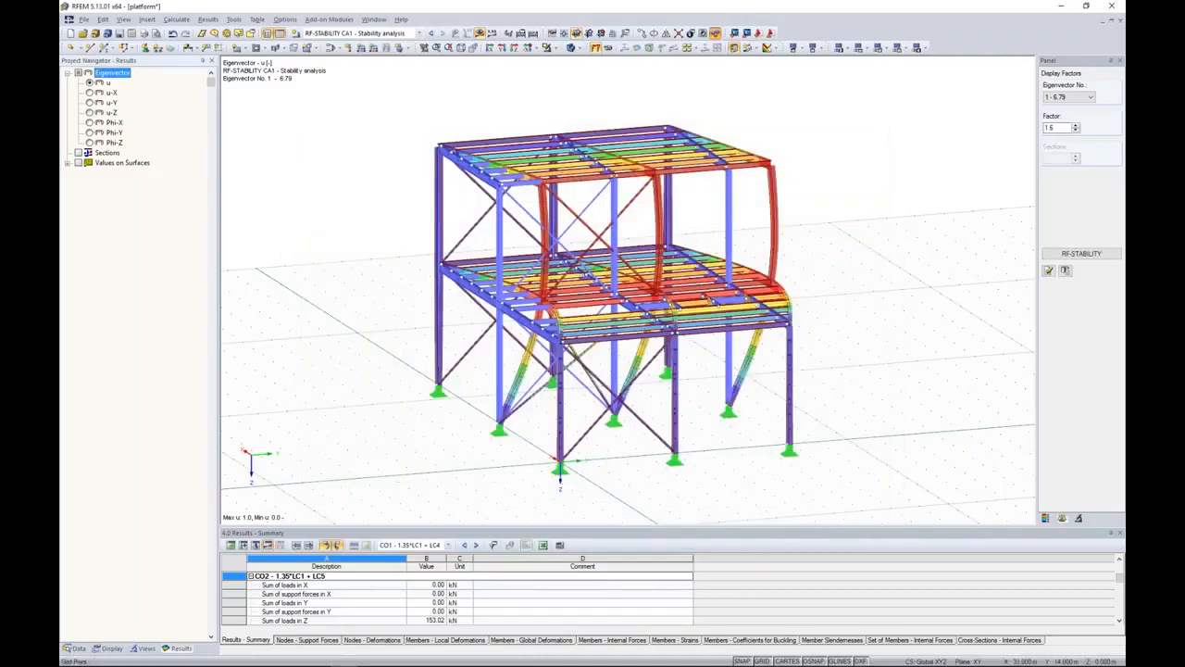
pyautogui.keyDown('ctrl'); pyautogui.moveTo(887, 169); pyautogui.dragTo(896, 210, button='middle'); pyautogui.keyUp('ctrl')
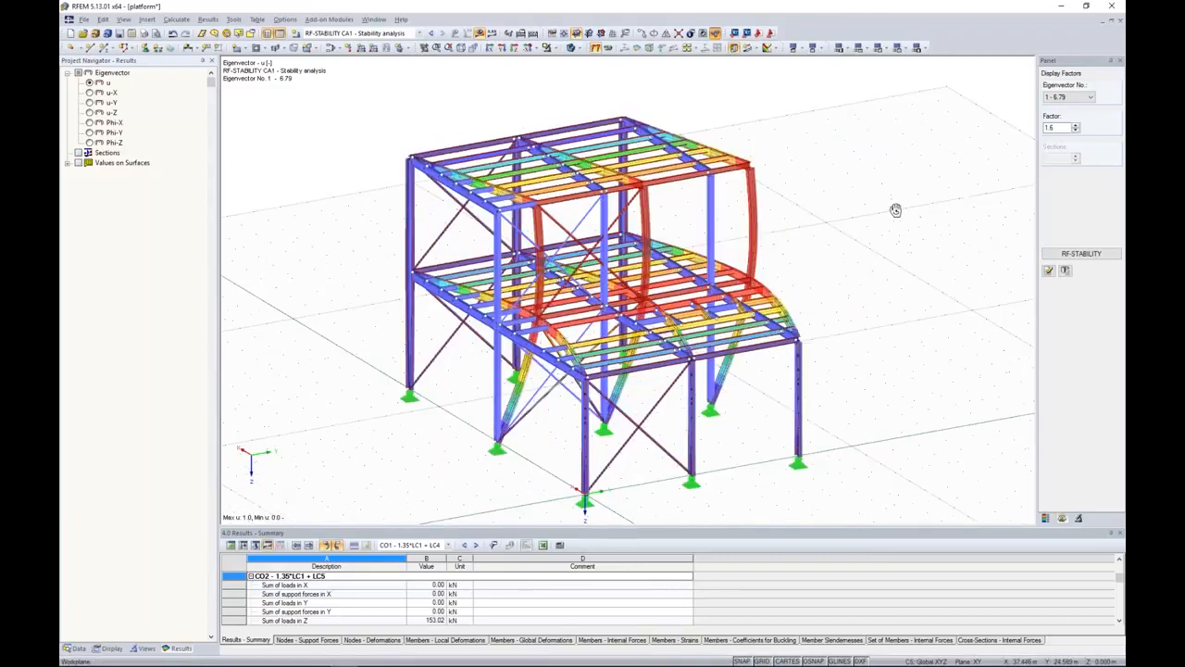
pyautogui.click(1074, 96)
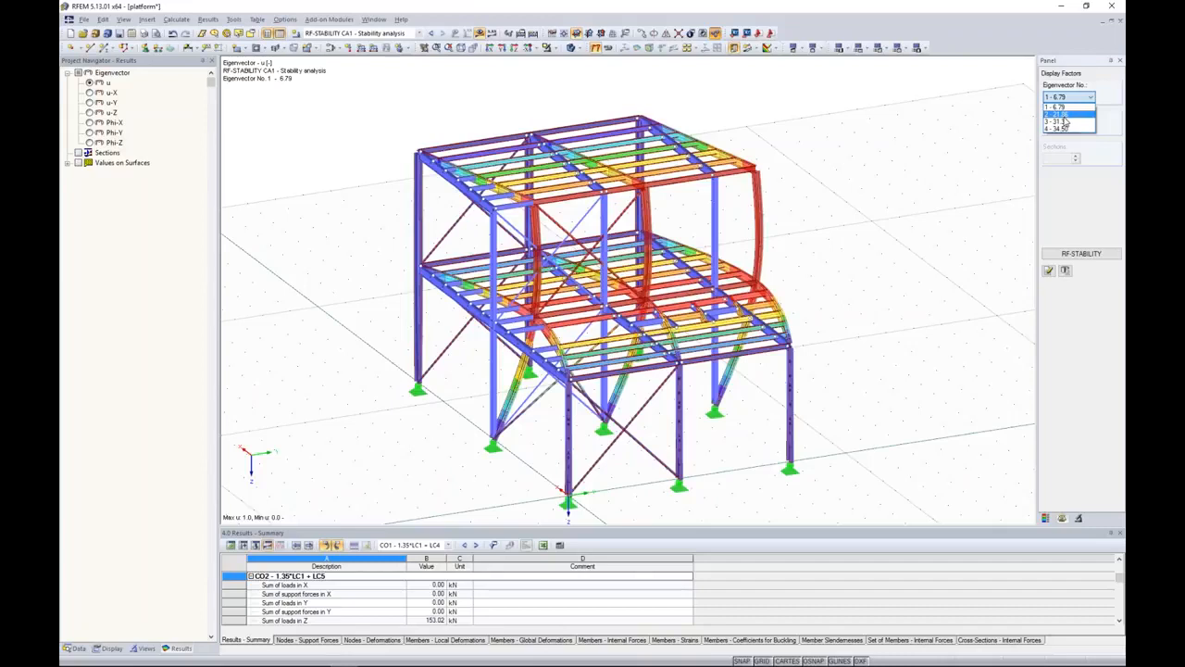
pyautogui.click(1063, 113)
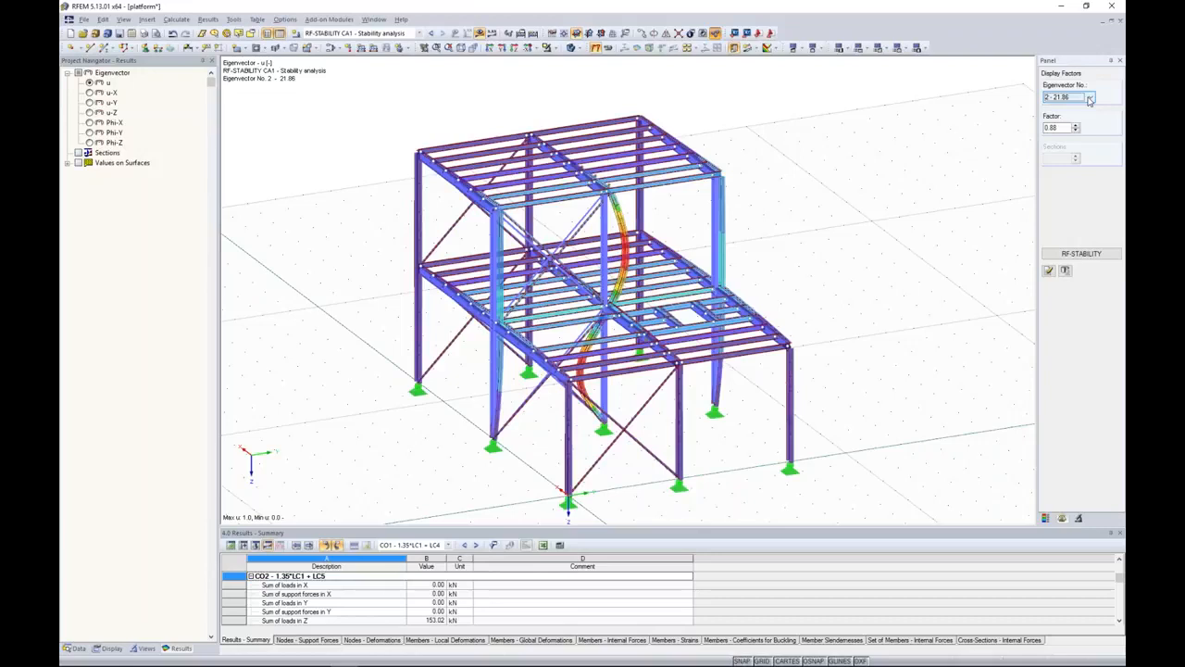
pyautogui.click(903, 219)
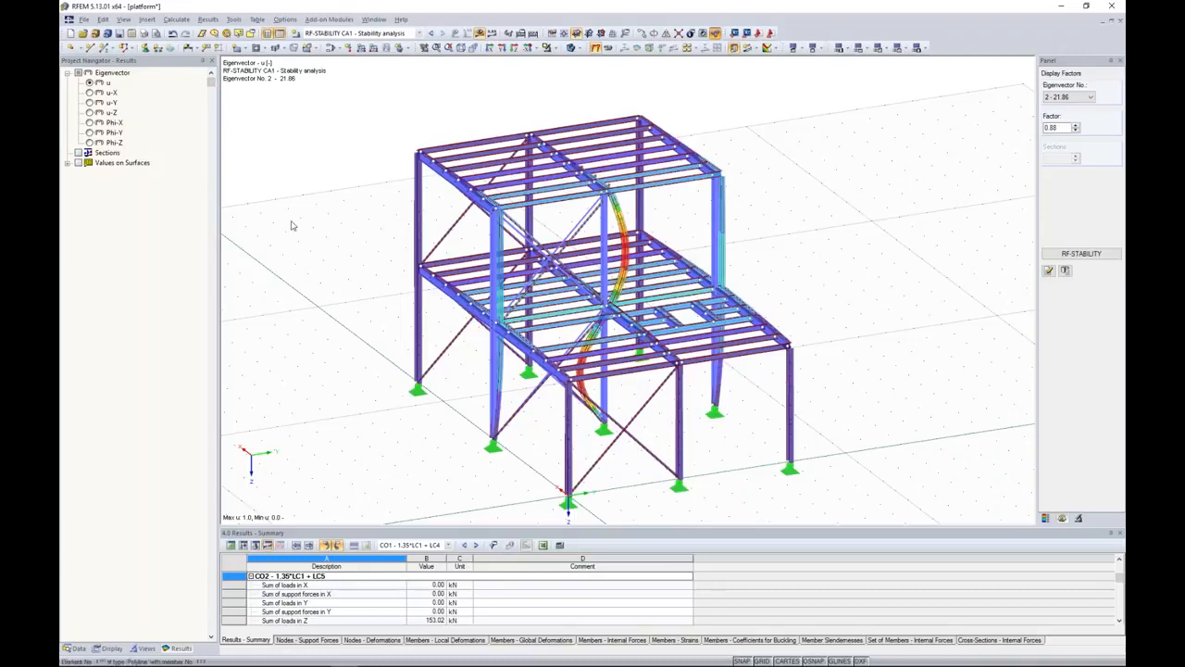
# Switch to the surface_member model.
pyautogui.click(78, 650)
pyautogui.click(67, 82)
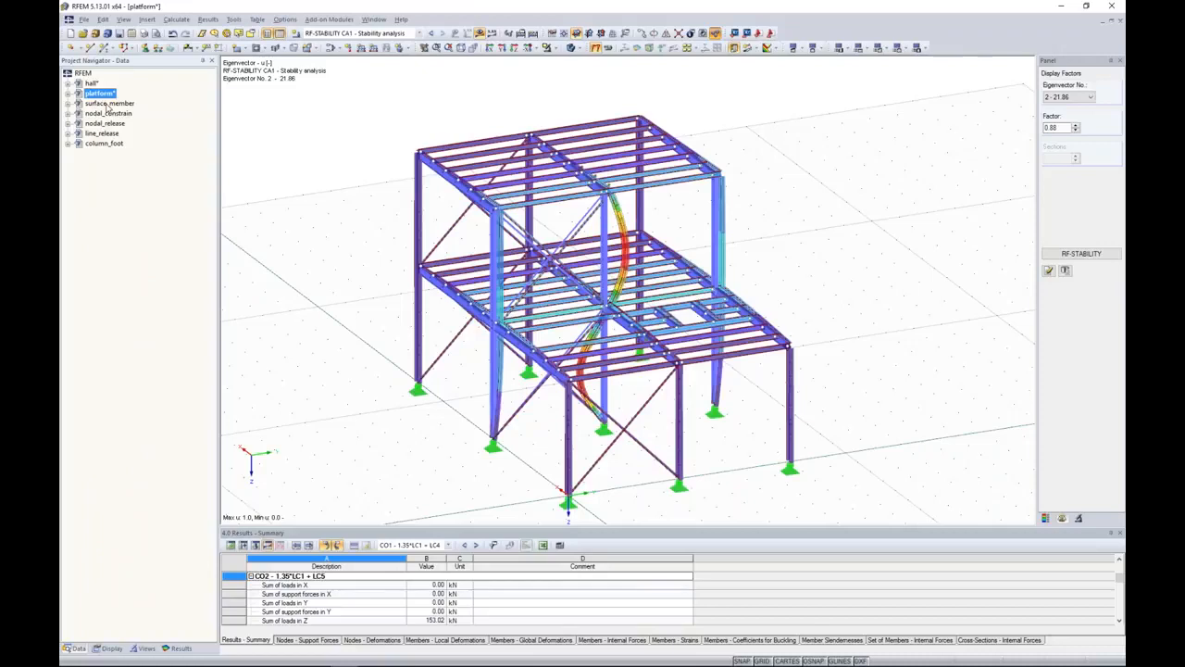
pyautogui.doubleClick(108, 105)
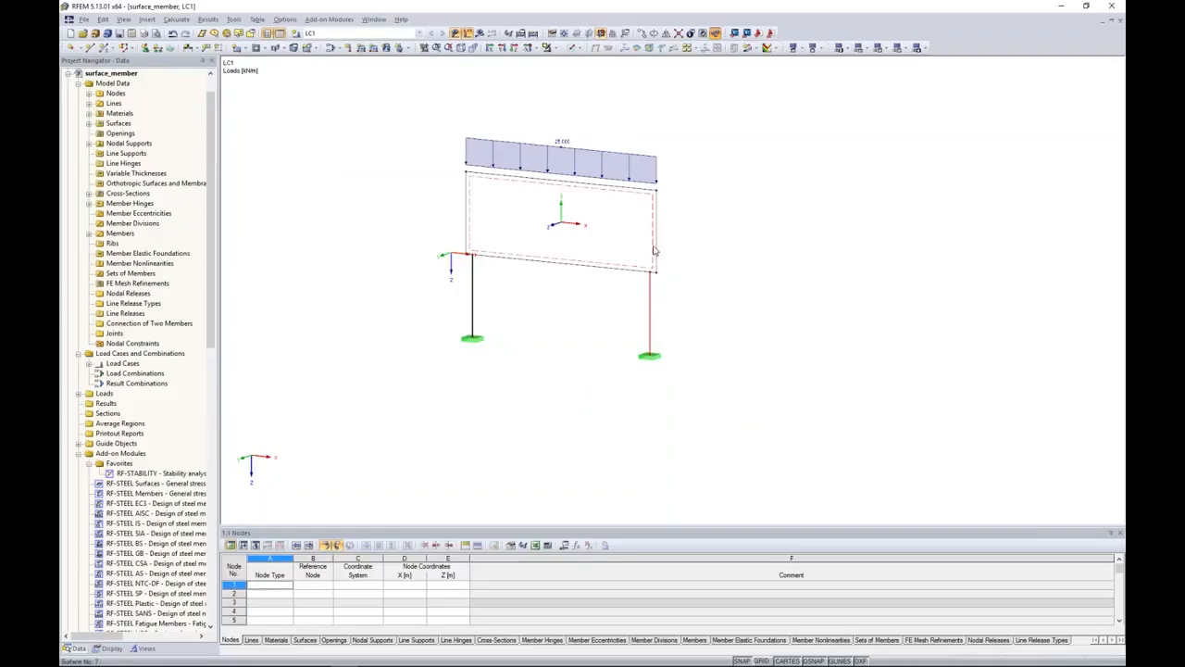
# Check the model type in the general data of surface_member, leaving the settings as they are.
pyautogui.doubleClick(124, 73)
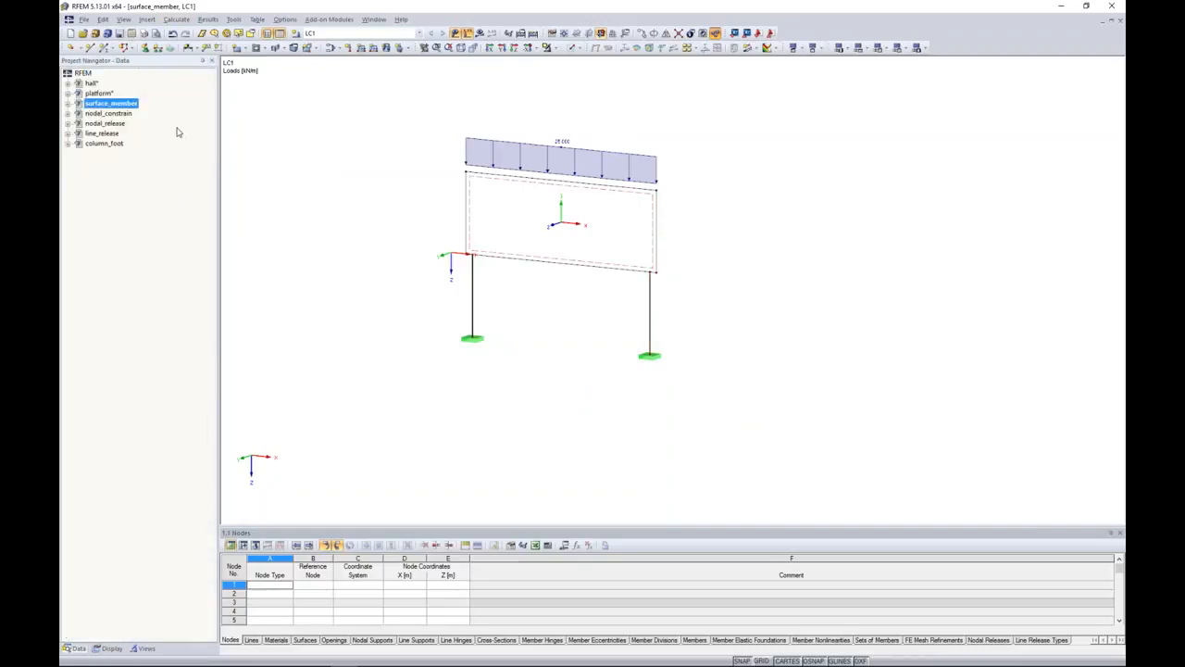
pyautogui.rightClick(137, 106)
pyautogui.click(197, 136)
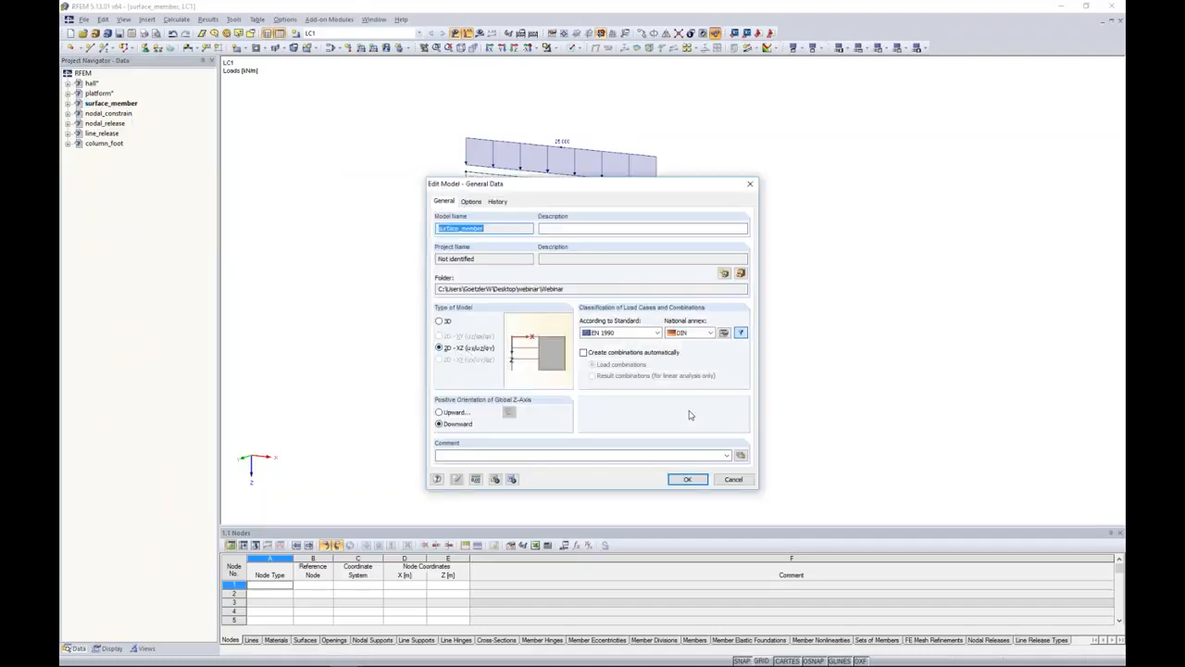
pyautogui.click(736, 480)
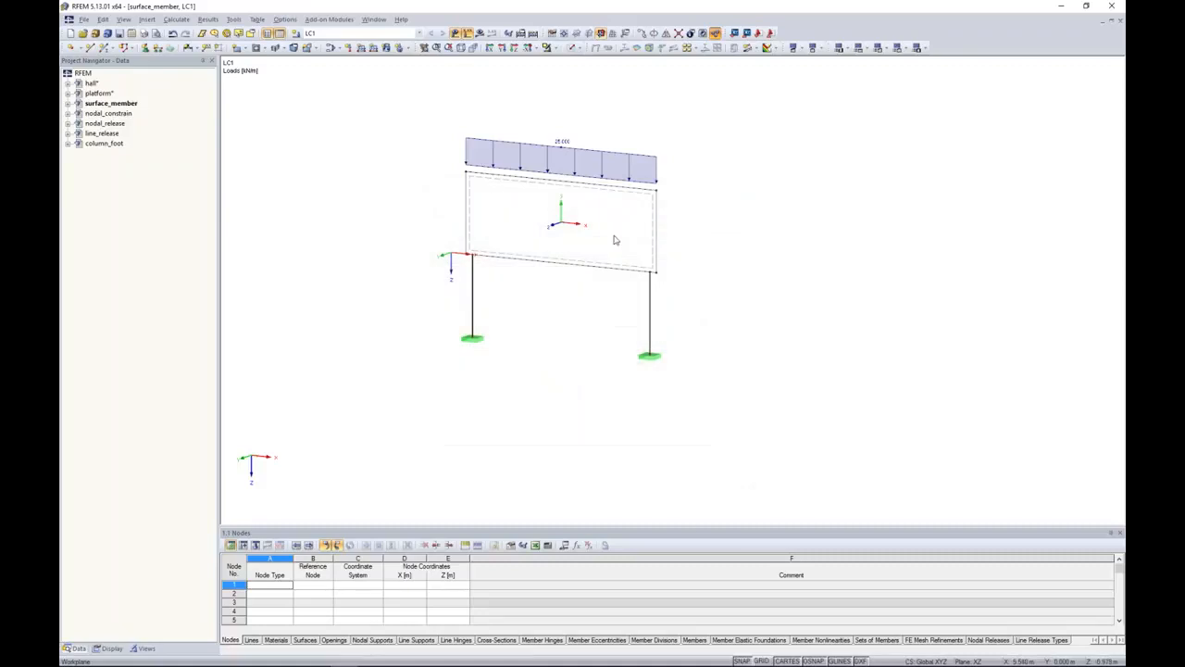
# Show the model in solid display and examine how the two columns connect to the wall surface.
pyautogui.keyDown('ctrl'); pyautogui.moveTo(685, 300); pyautogui.dragTo(650, 302, button='middle'); pyautogui.keyUp('ctrl')
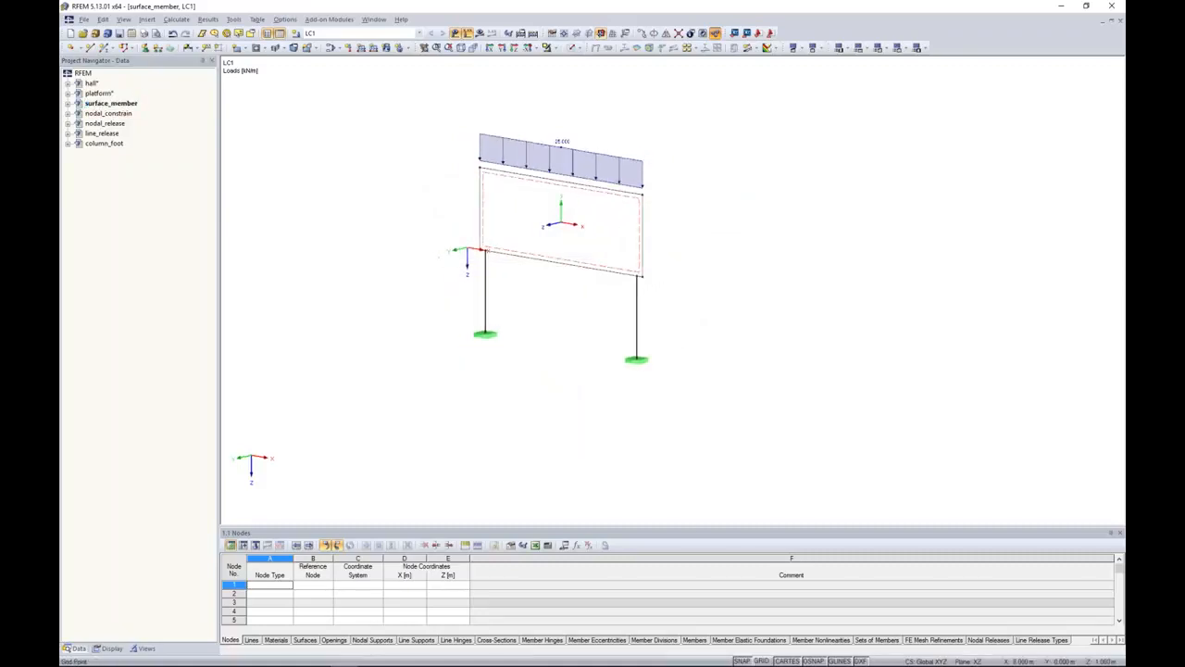
pyautogui.click(638, 298)
pyautogui.click(485, 288)
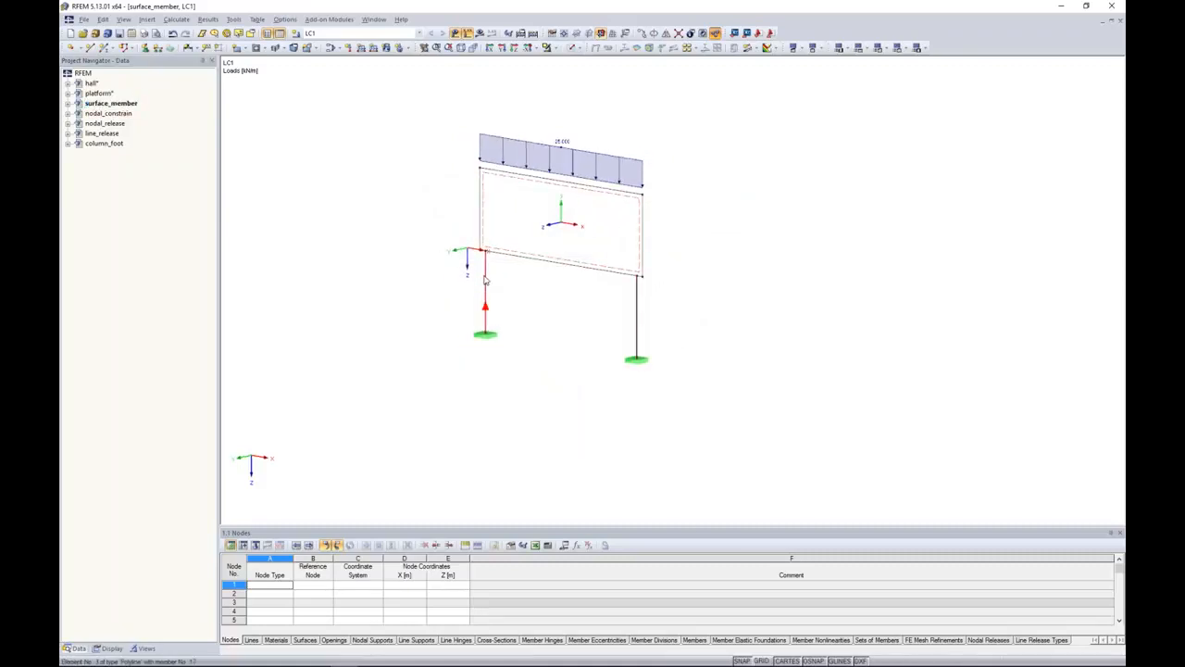
pyautogui.click(573, 48)
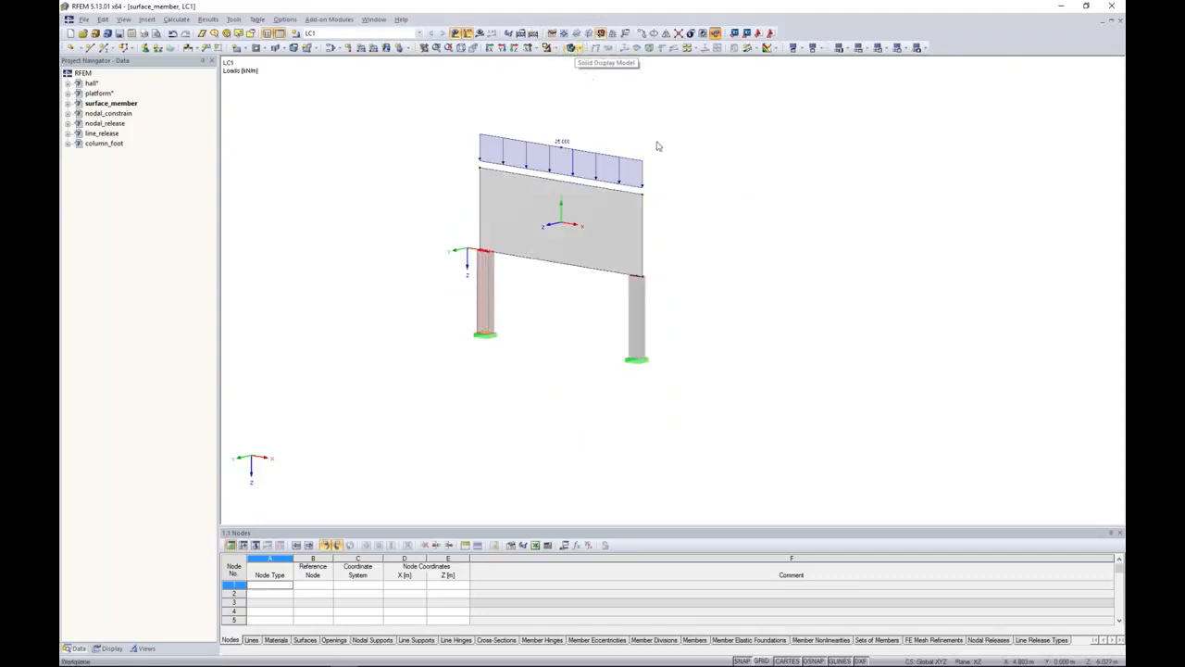
pyautogui.keyDown('ctrl'); pyautogui.moveTo(704, 254); pyautogui.dragTo(741, 265, button='middle'); pyautogui.keyUp('ctrl')
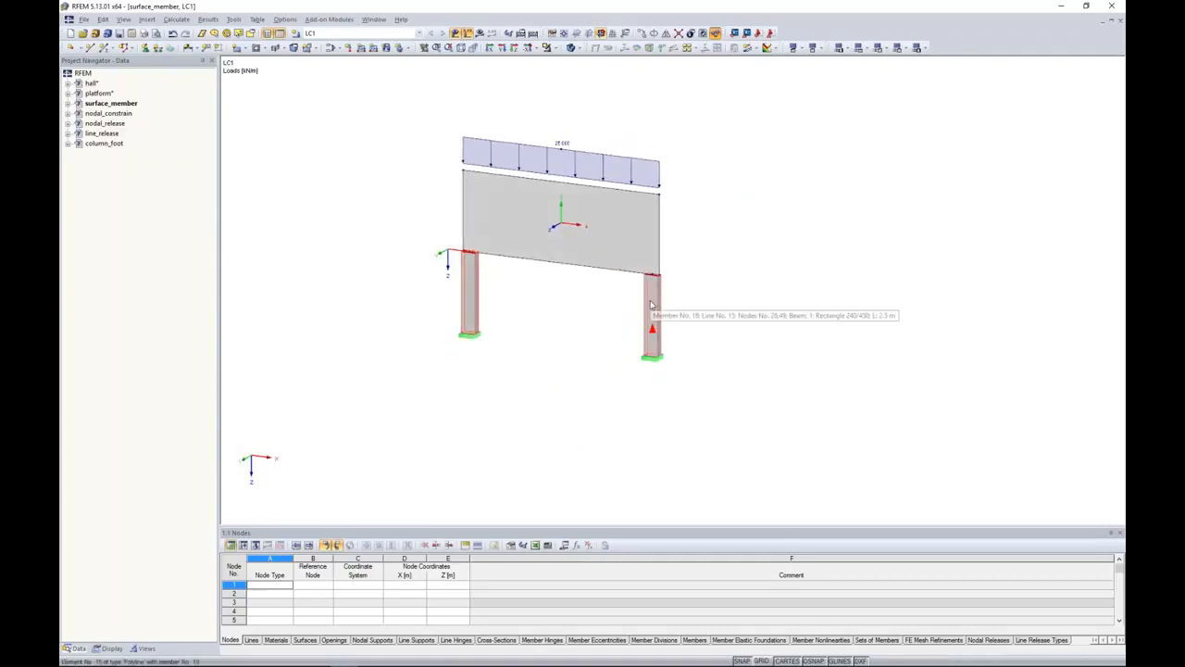
pyautogui.scroll(4, 651, 306)
pyautogui.scroll(-1, 654, 278)
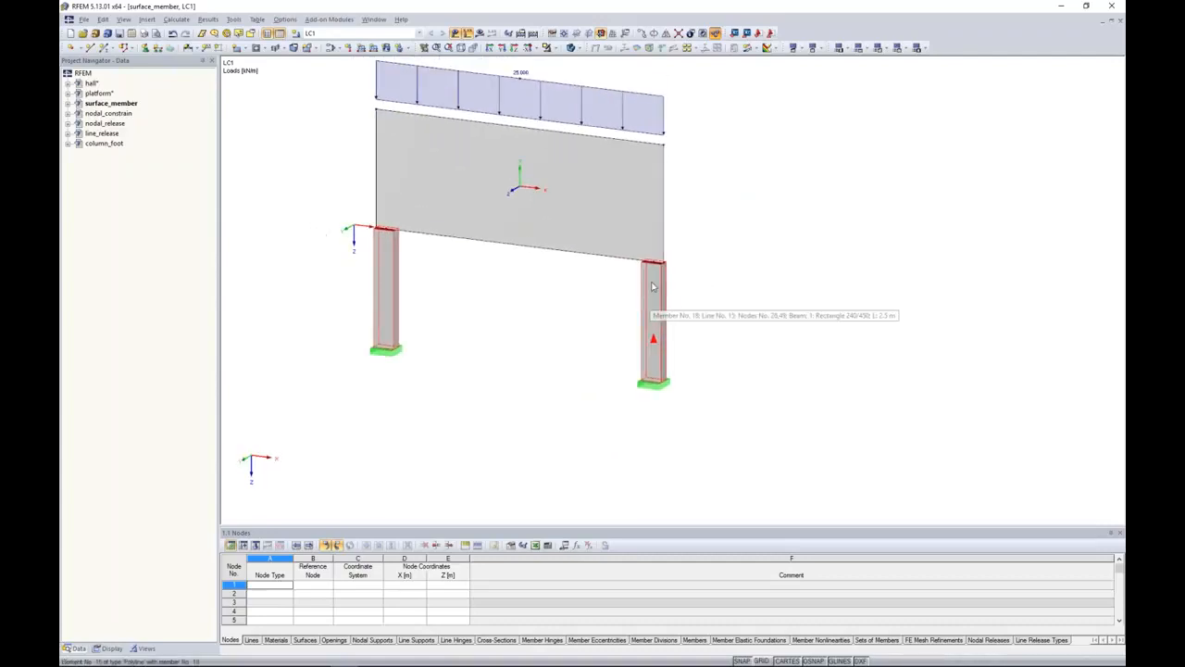
pyautogui.scroll(2, 655, 274)
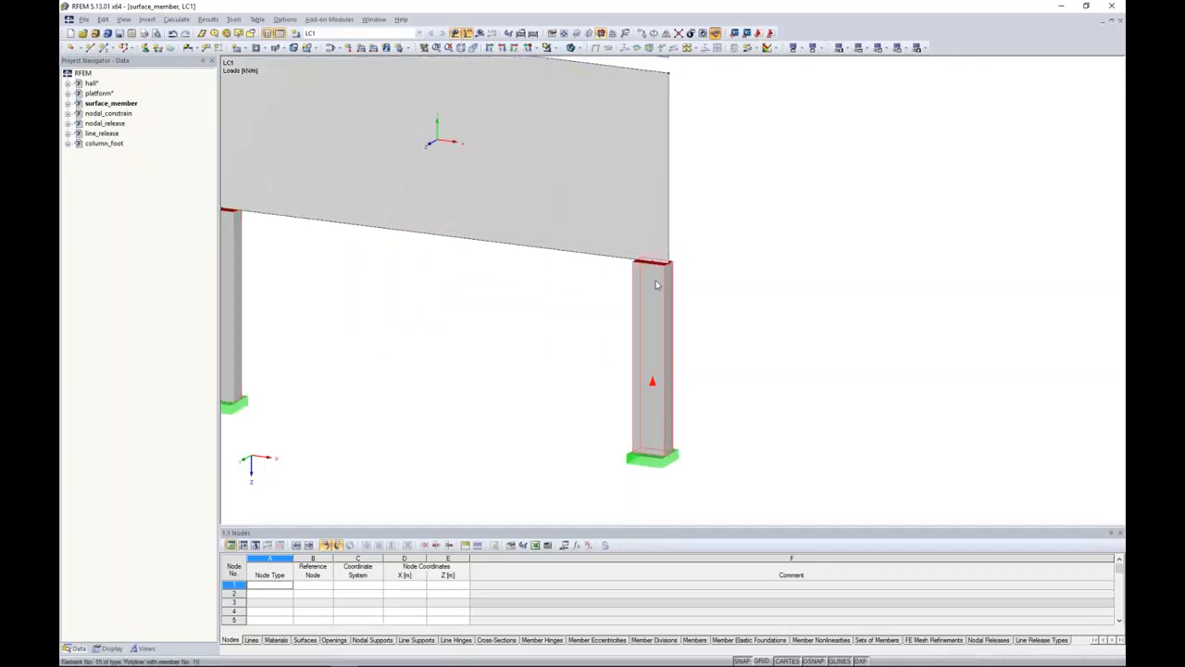
pyautogui.click(656, 198)
pyautogui.click(748, 223)
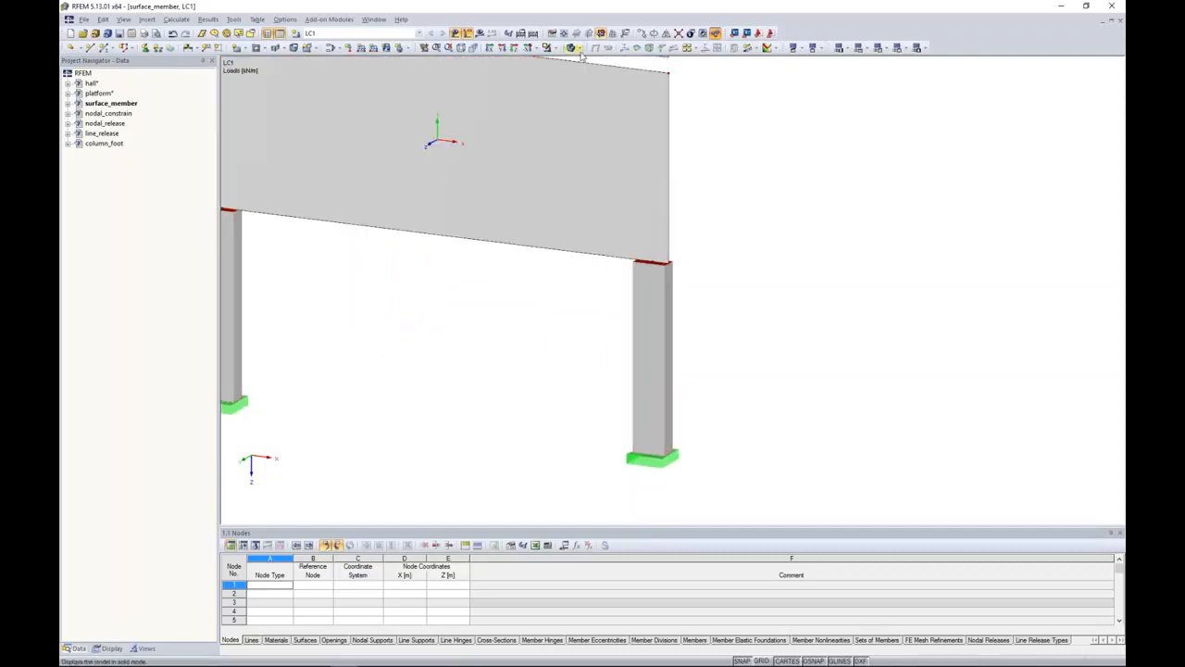
# Return to the wireframe display and examine the node where the column further along X meets the wall.
pyautogui.click(571, 48)
pyautogui.click(652, 305)
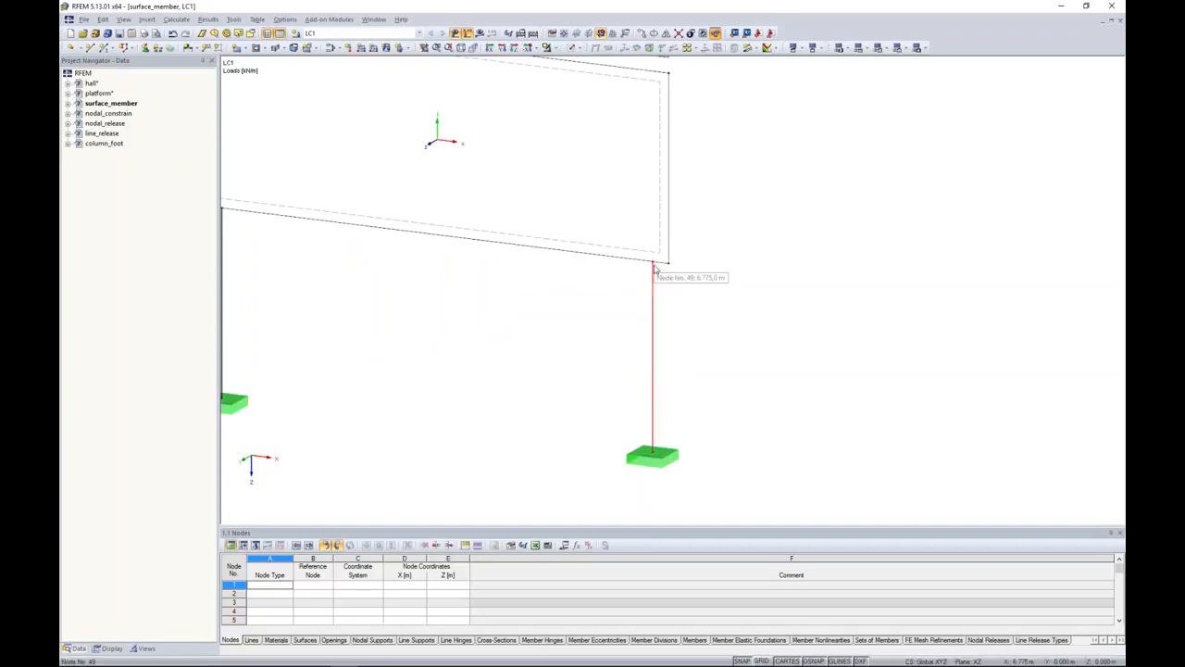
pyautogui.scroll(1, 654, 268)
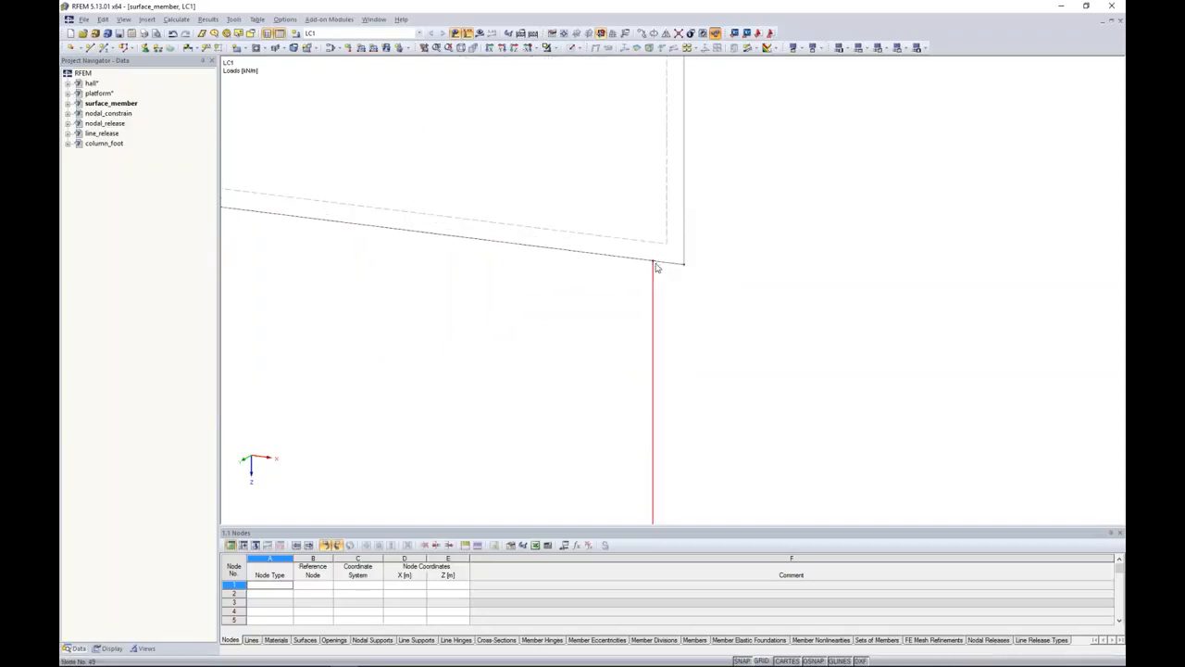
pyautogui.scroll(-2, 654, 268)
pyautogui.moveTo(691, 225); pyautogui.dragTo(728, 228, button='middle')
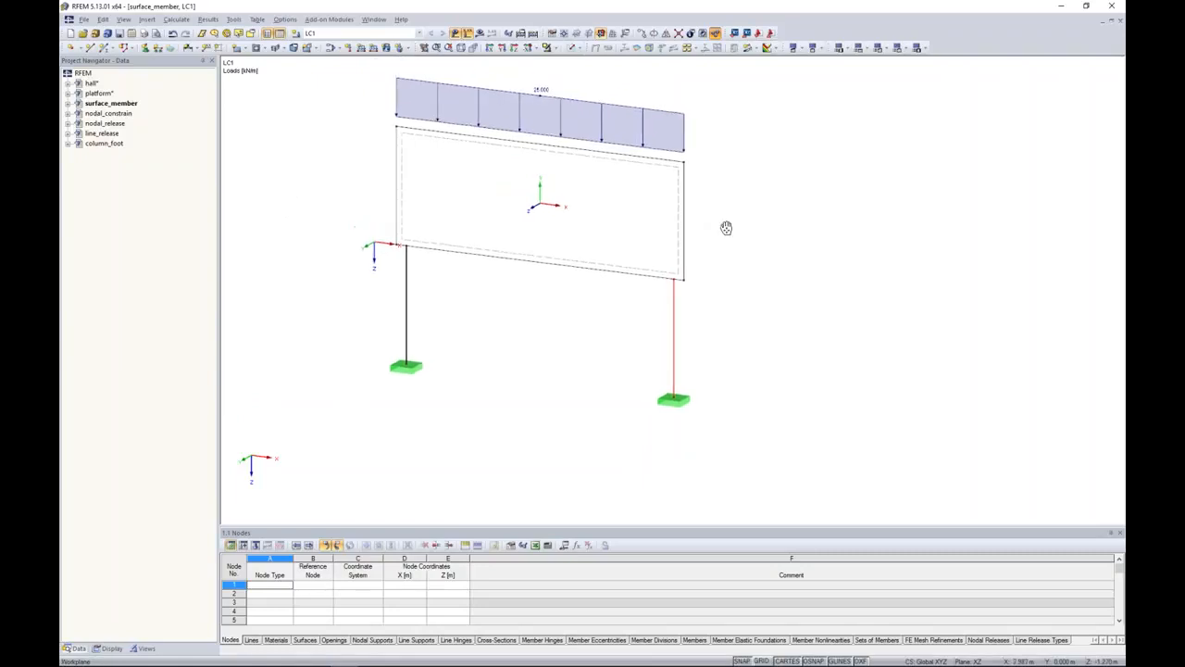
# Calculate LC1 of the surface_member model and examine the deformation where the column joins the wall surface.
pyautogui.click(479, 34)
pyautogui.press('Return')
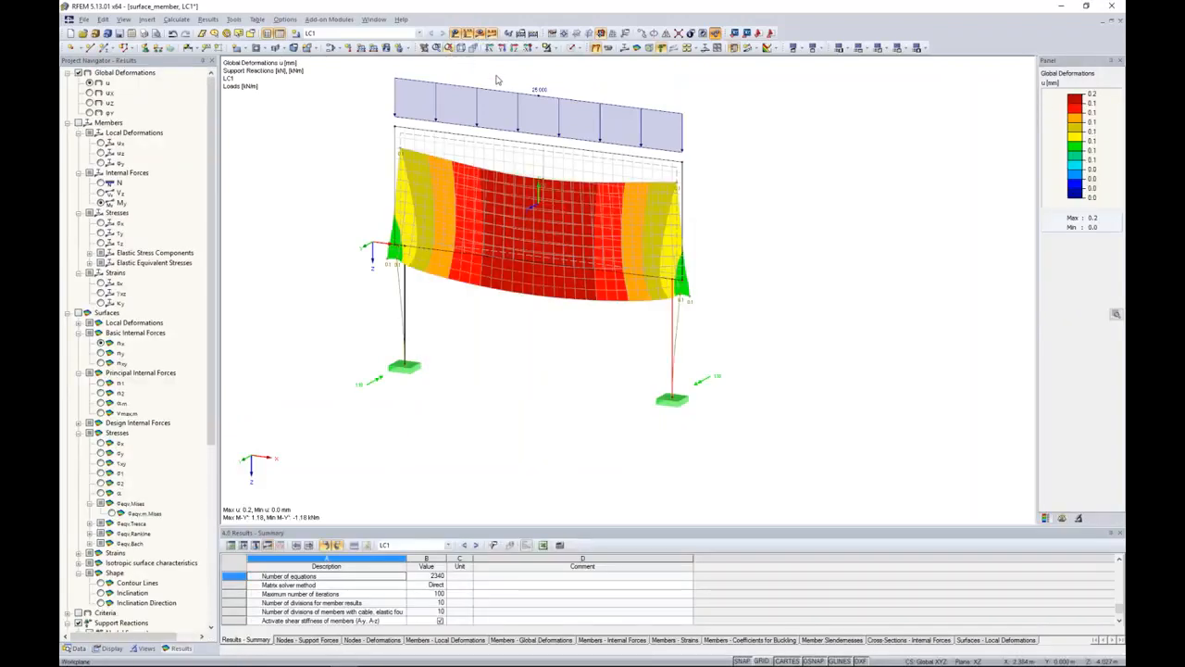
pyautogui.scroll(3, 679, 313)
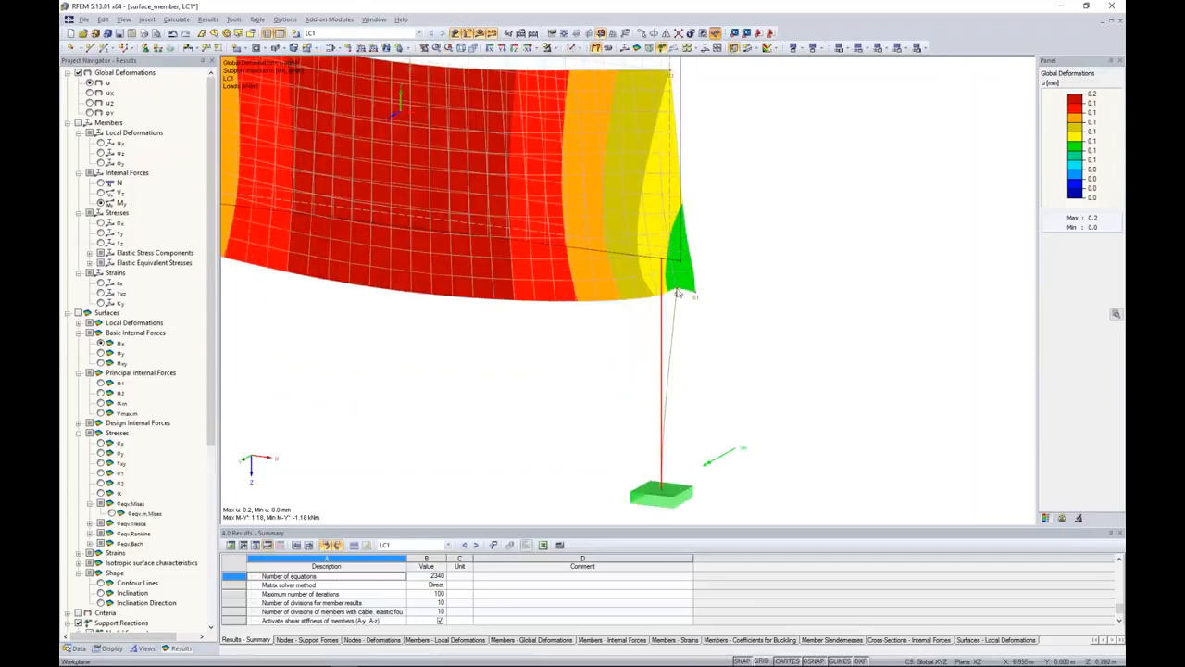